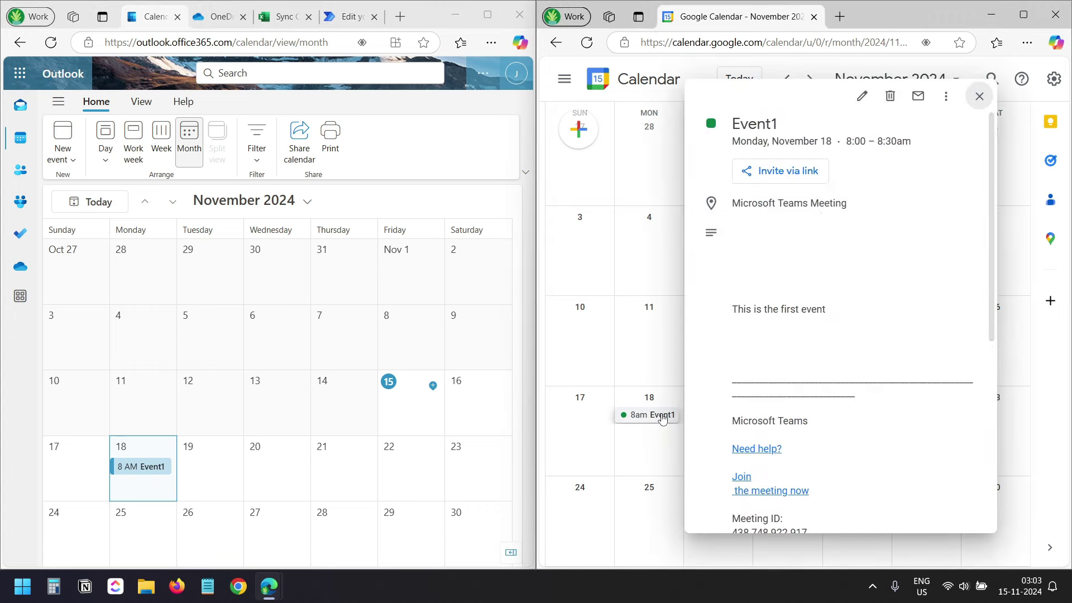
- Rename Event1 on November 18 in Outlook to "Event1 - Updated", starting at 2:00 PM, and review it in Google Calendar
scroll(762, 292, "down", 5)
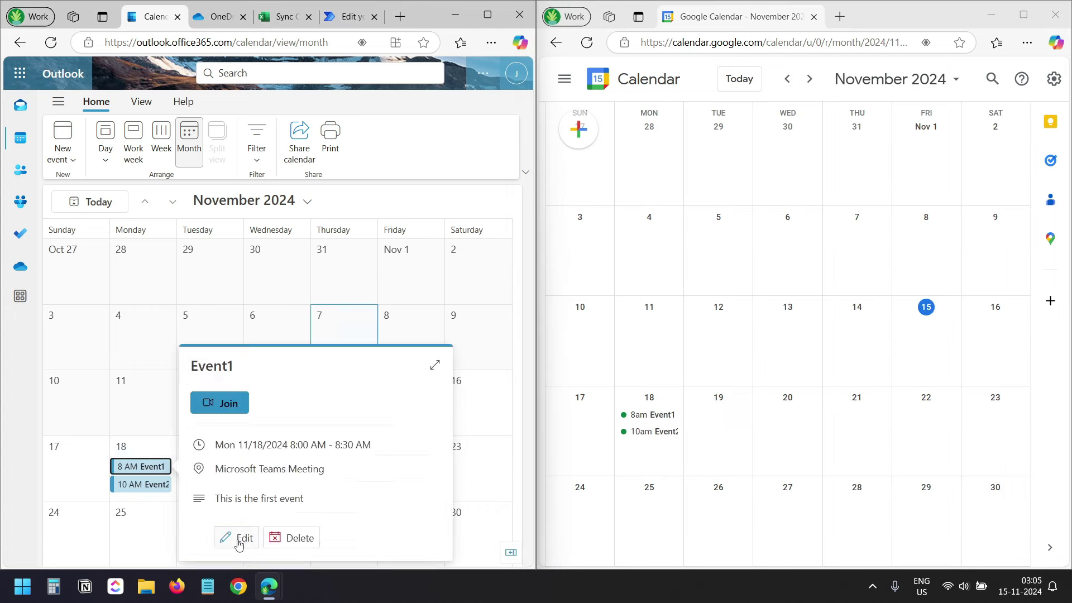
left_click(239, 539)
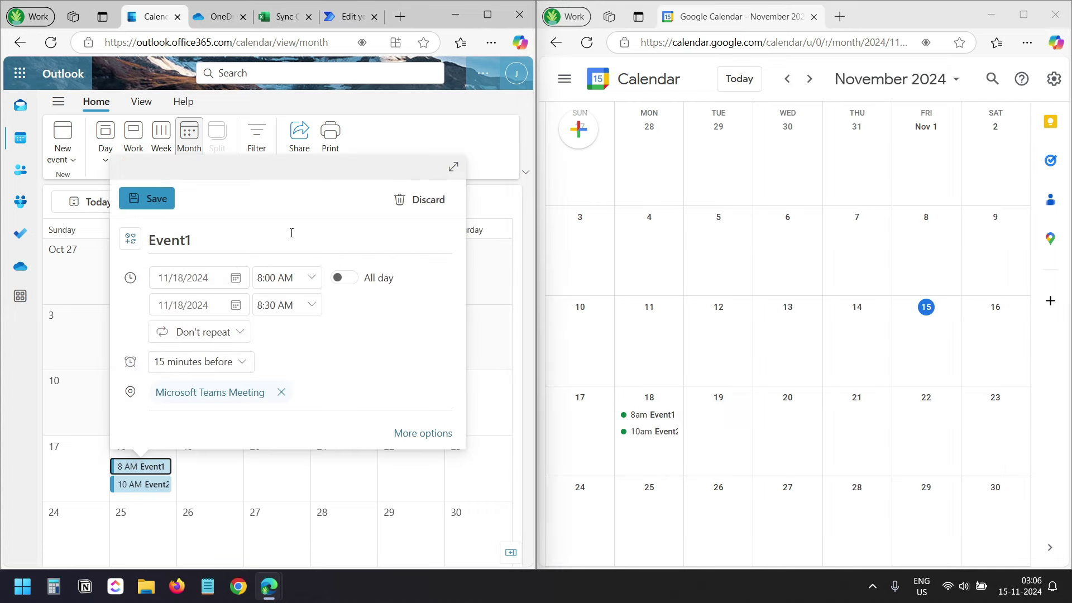
type("- Updated")
left_click(305, 278)
scroll(293, 342, "down", 4)
left_click(293, 344)
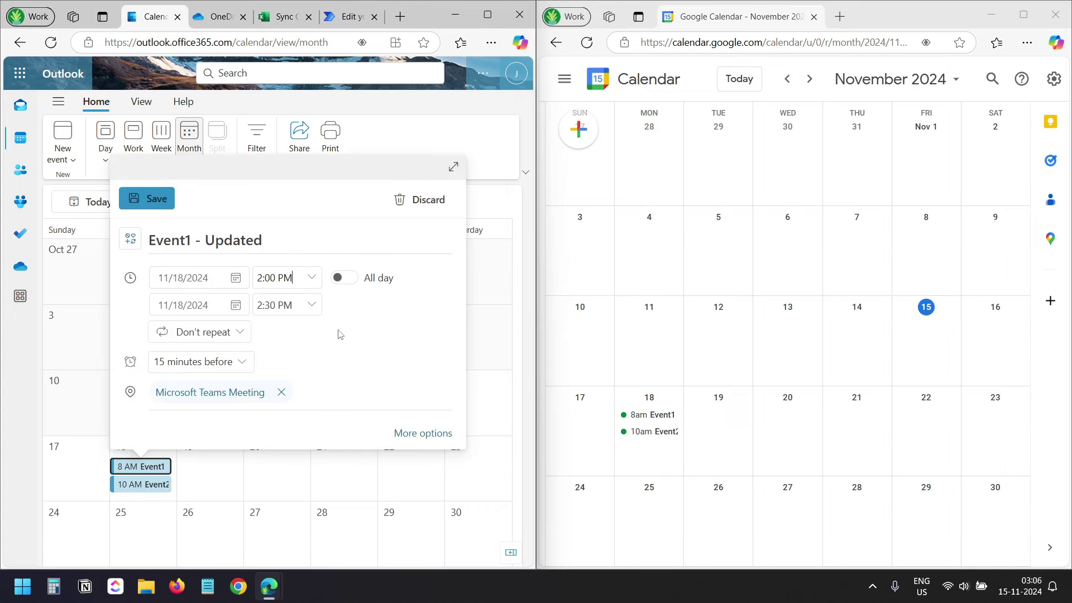
left_click(155, 202)
left_click(648, 432)
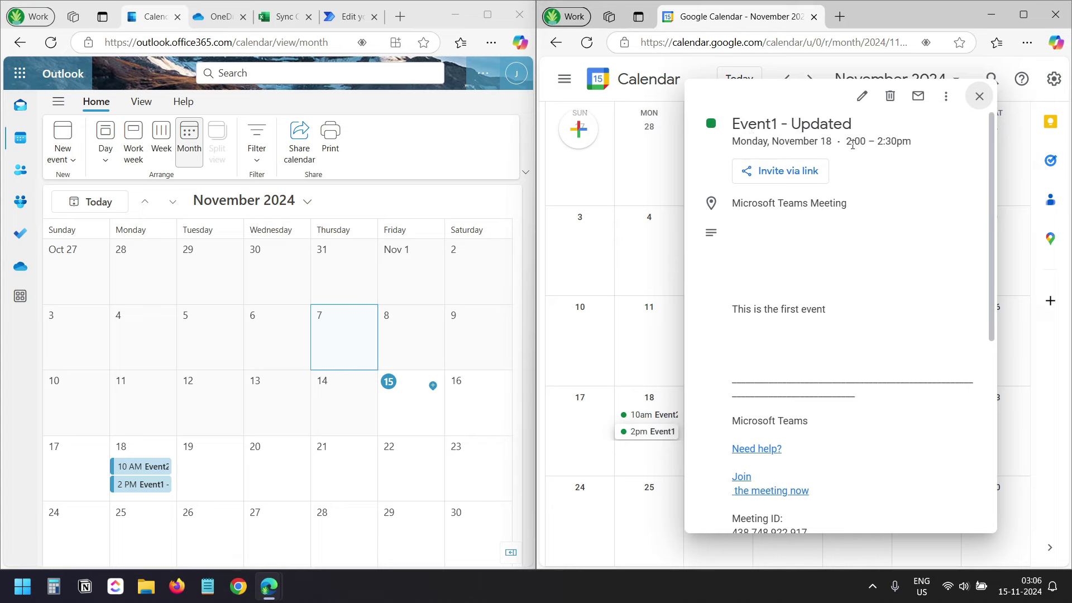
left_click(980, 97)
- Delete Event2 on November 18 from the Outlook calendar
left_click(134, 467)
left_click(296, 534)
left_click(321, 352)
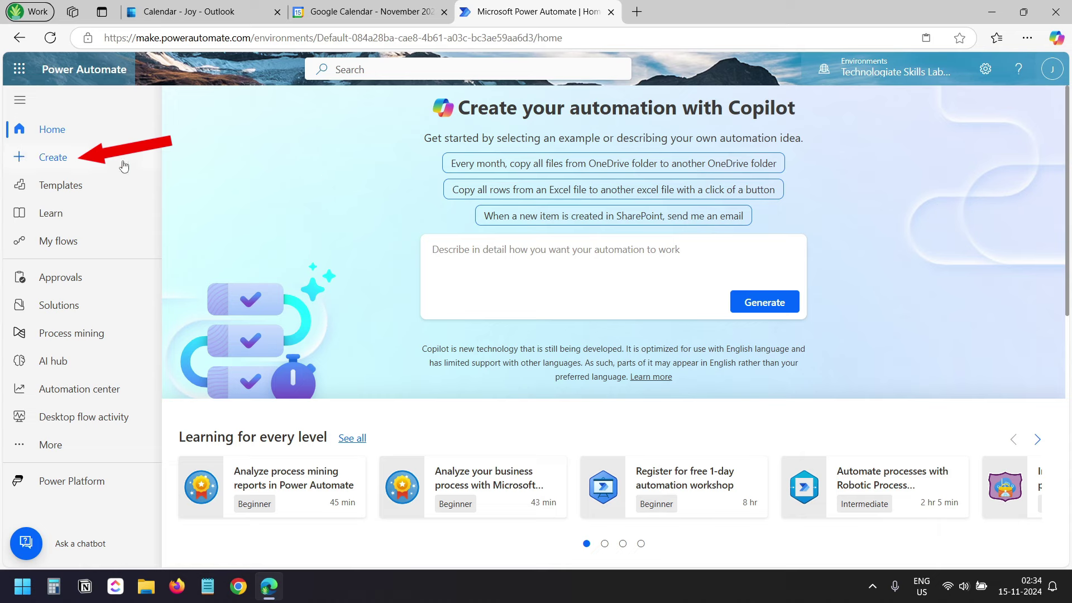
- Start a new automated cloud flow in Power Automate named "Sync Outlook Calendar Events to Google Calendar"
left_click(99, 162)
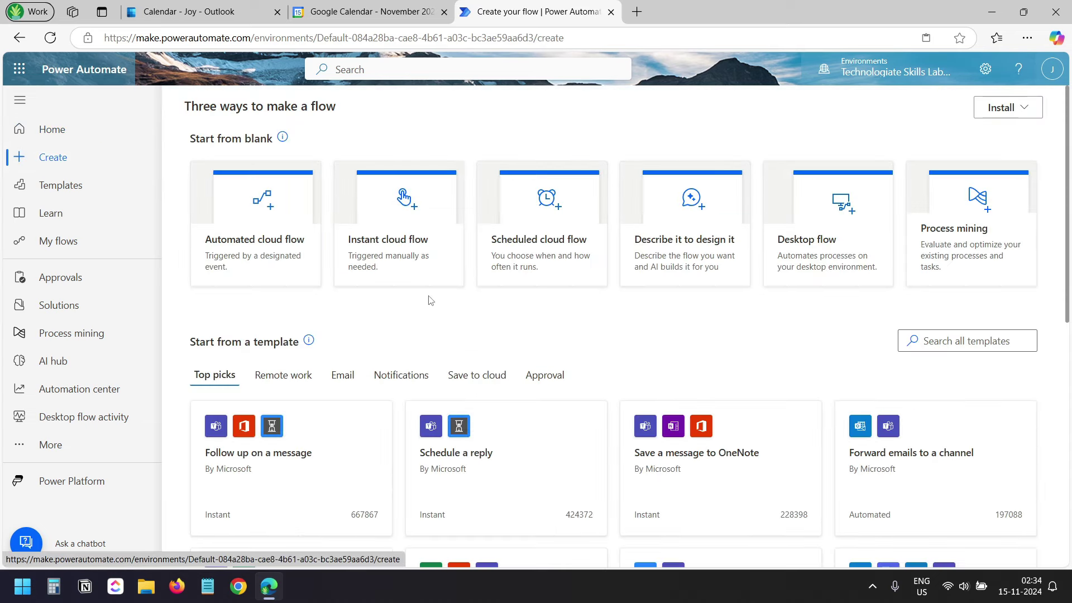
left_click(292, 244)
left_click(601, 183)
type("Sync Outlook Calendar Events to Google Calendar")
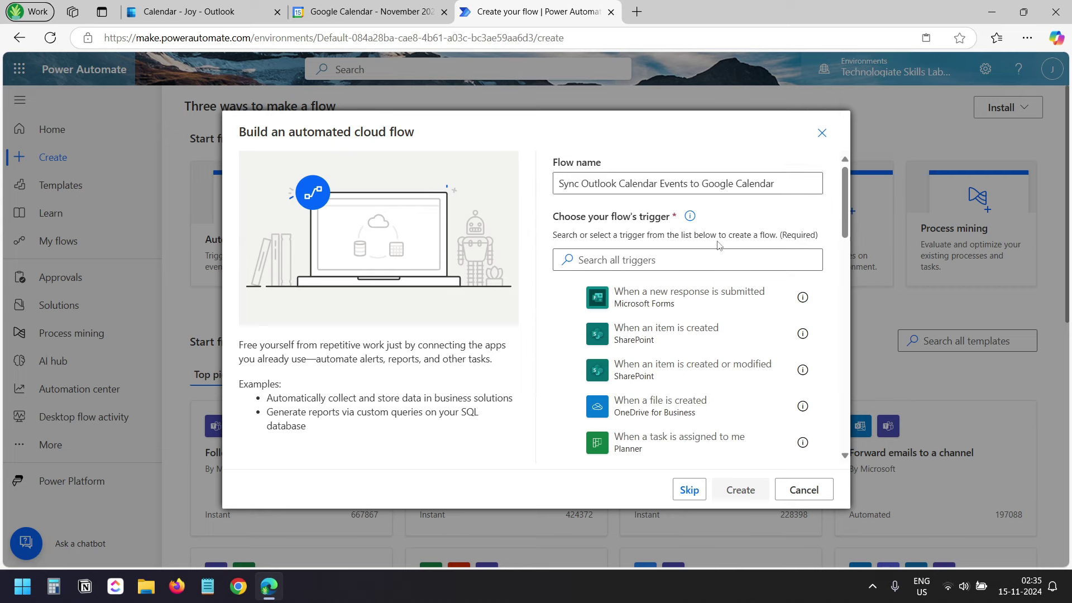
- Choose the Office 365 Outlook trigger "When an event is added, updated or deleted (V3)" and create the flow
left_click(681, 259)
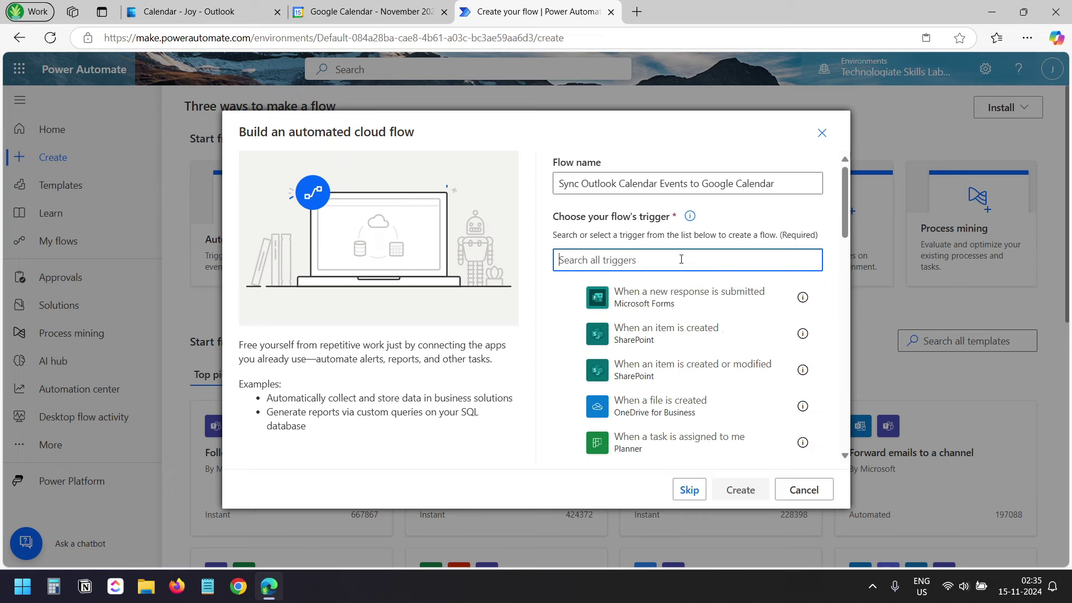
type("event")
scroll(668, 346, "down", 2)
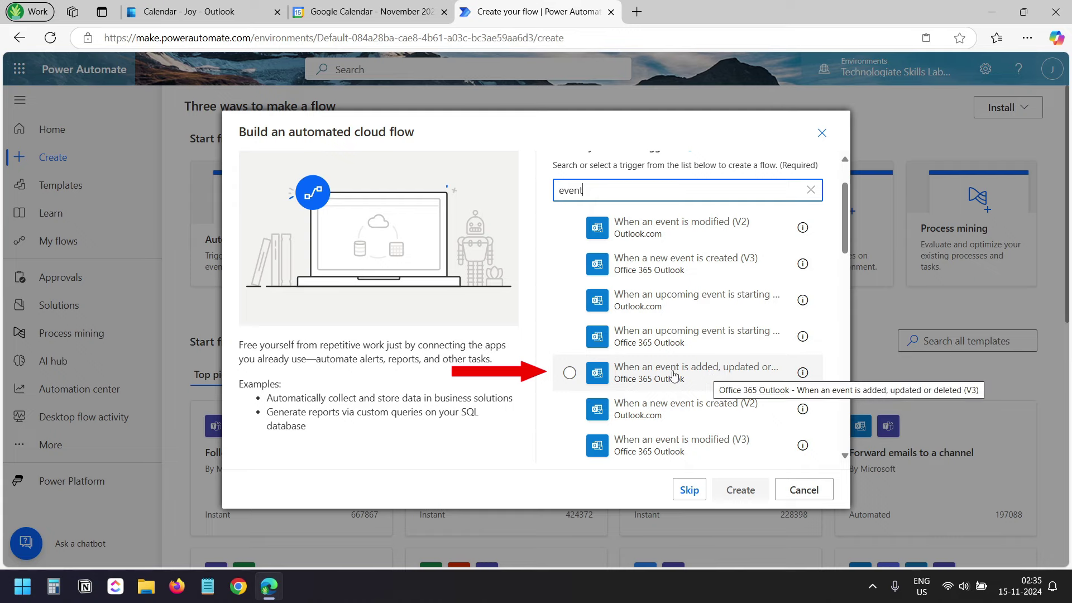
left_click(570, 372)
left_click(740, 490)
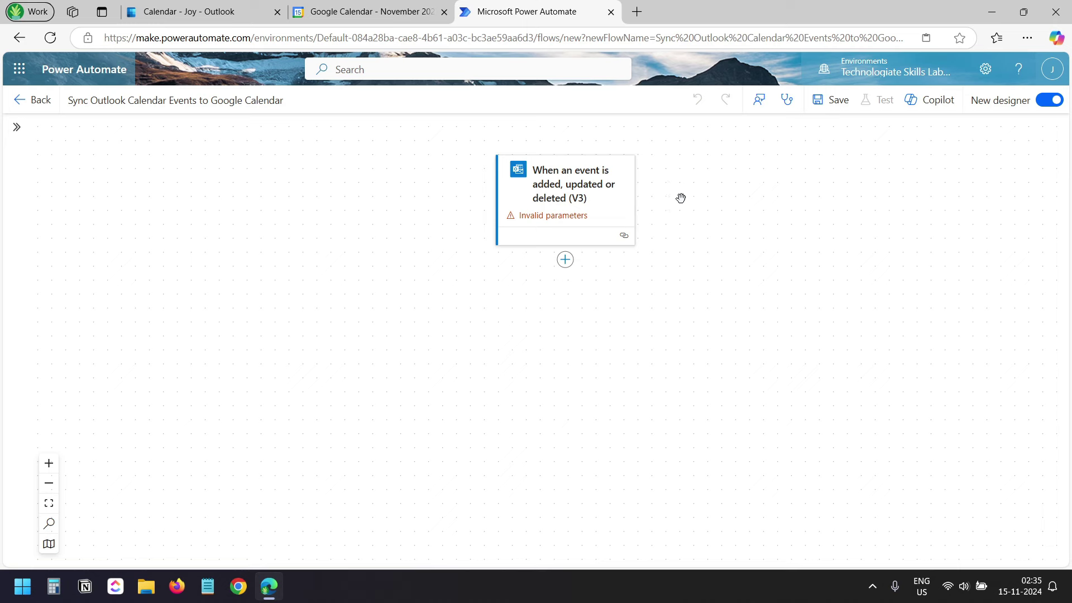
- Check the calendar's name in Outlook and set the trigger's Calendar Id to "Calendar"
left_click(592, 199)
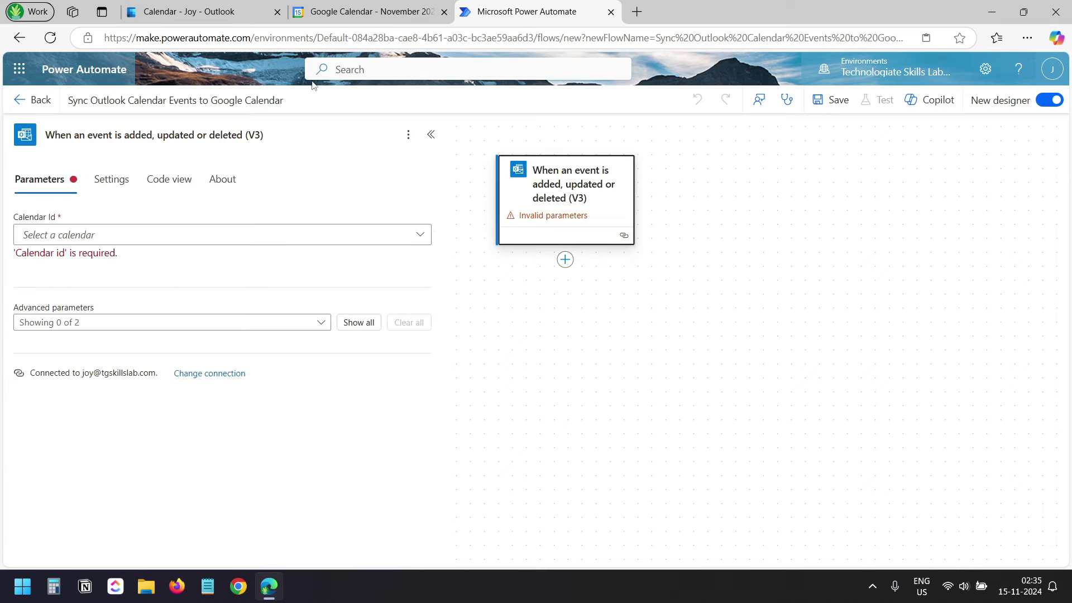
left_click(203, 12)
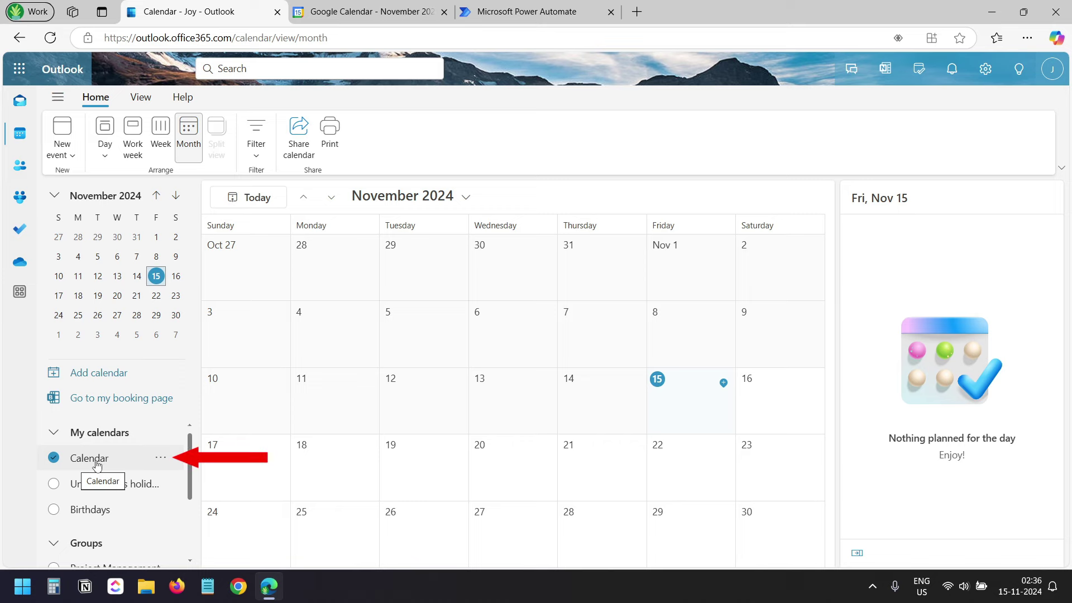
left_click(535, 12)
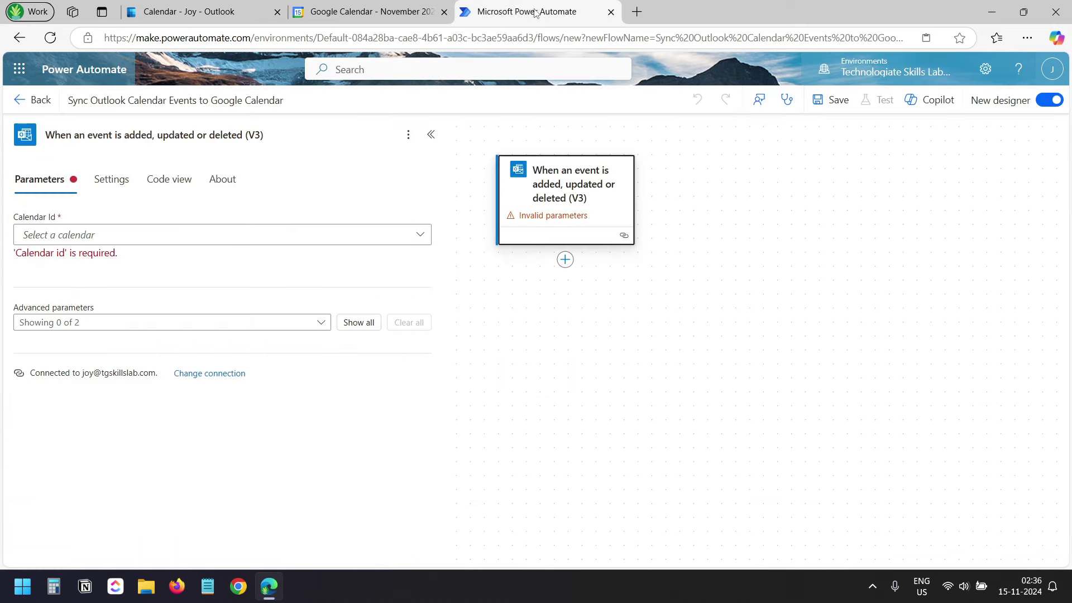
left_click(420, 235)
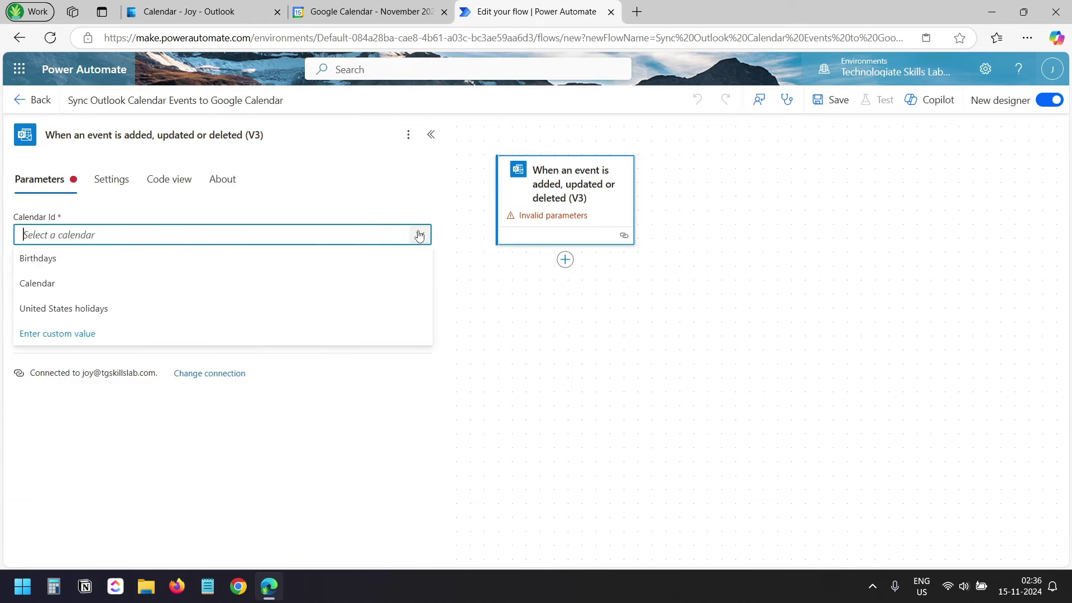
left_click(156, 283)
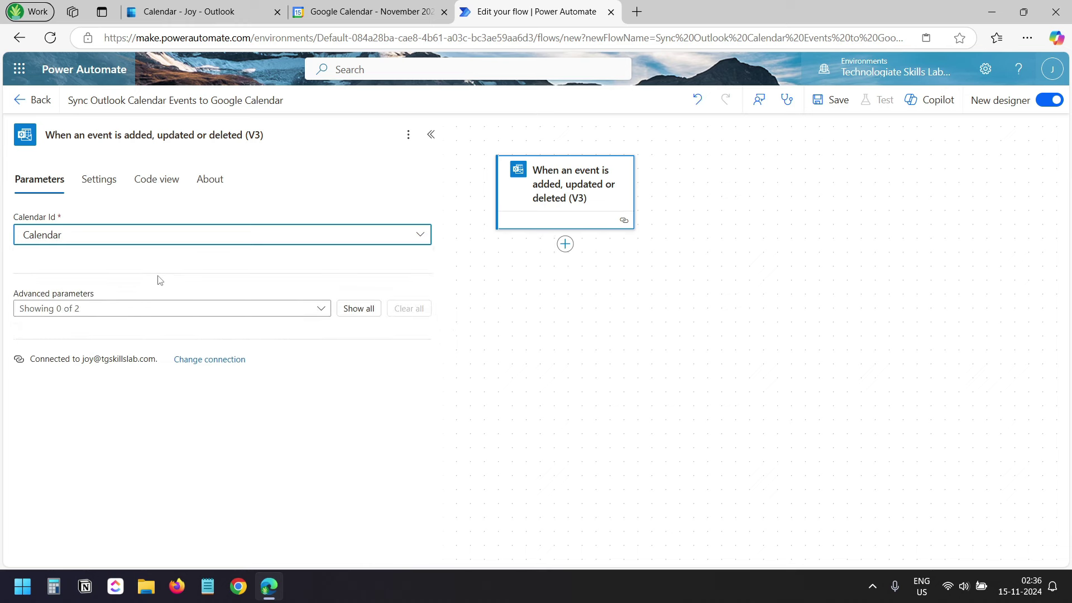
- Add a Condition control action below the event trigger
left_click_drag(584, 278, 624, 266)
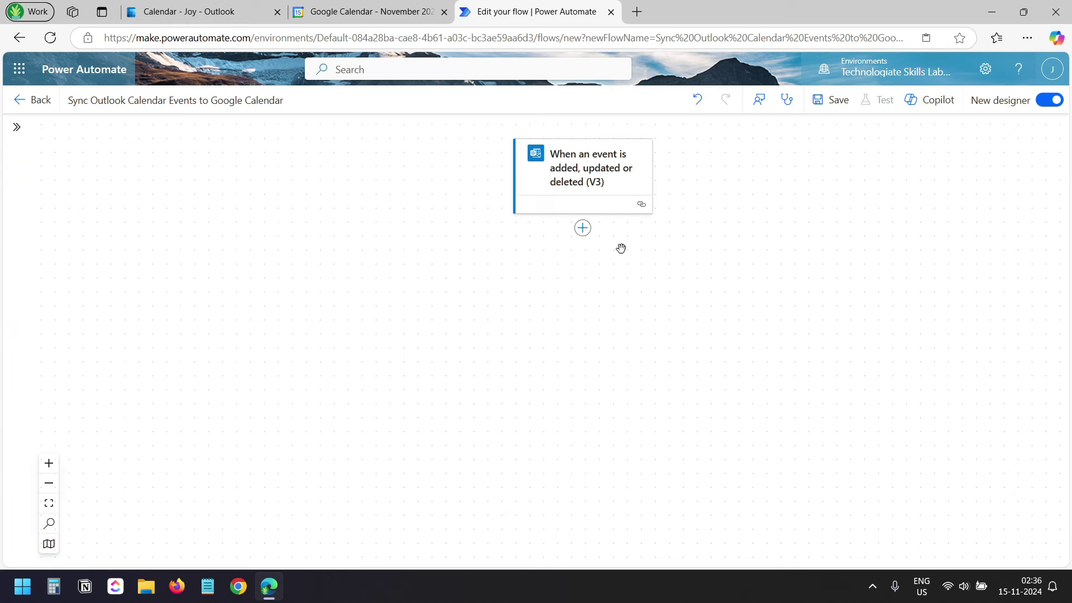
left_click(583, 228)
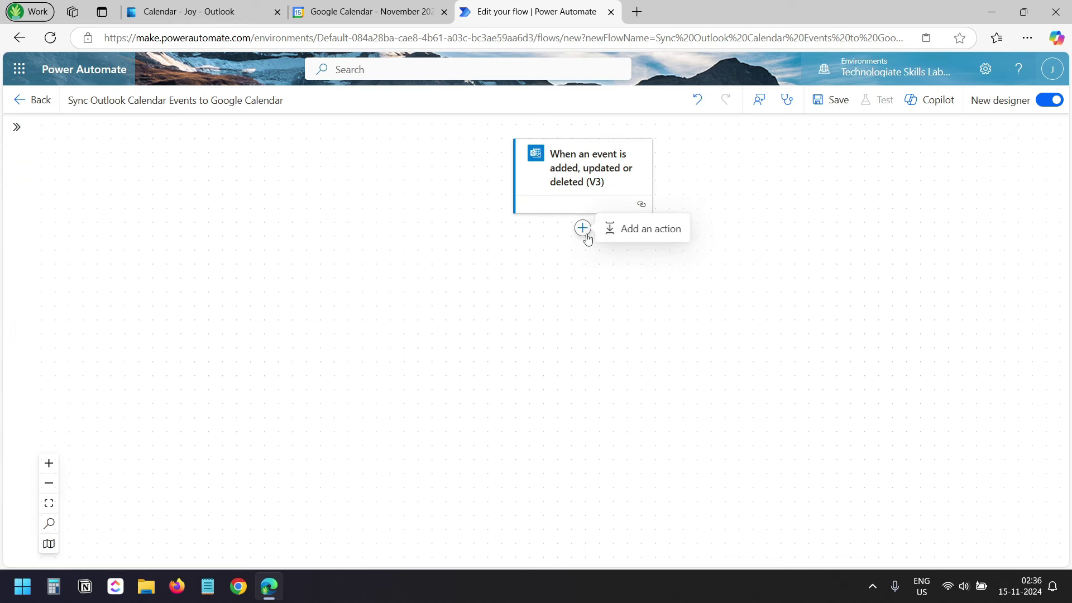
left_click(646, 238)
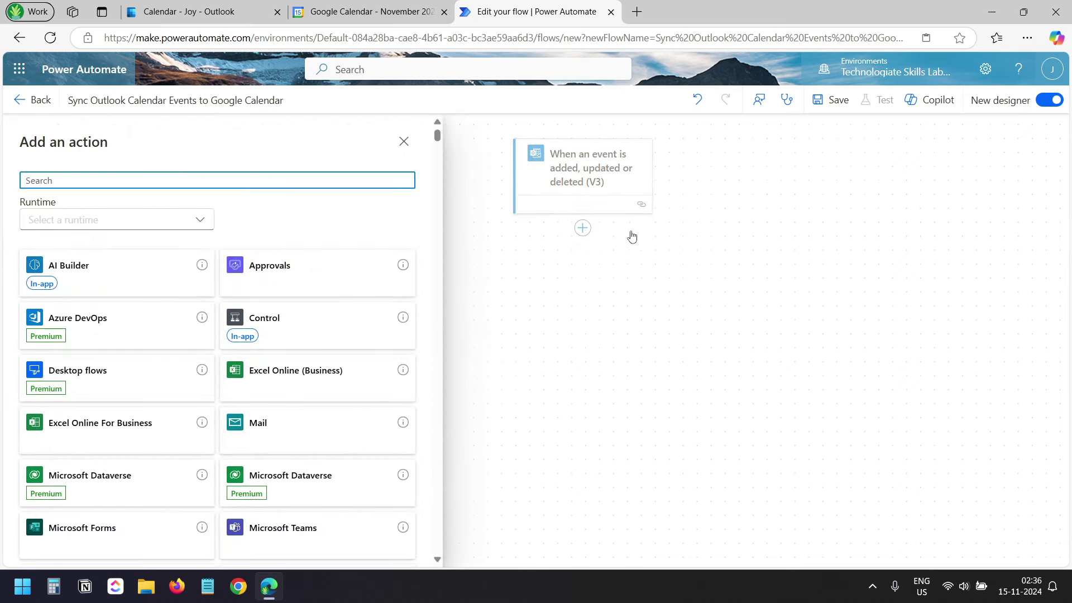
type("condition")
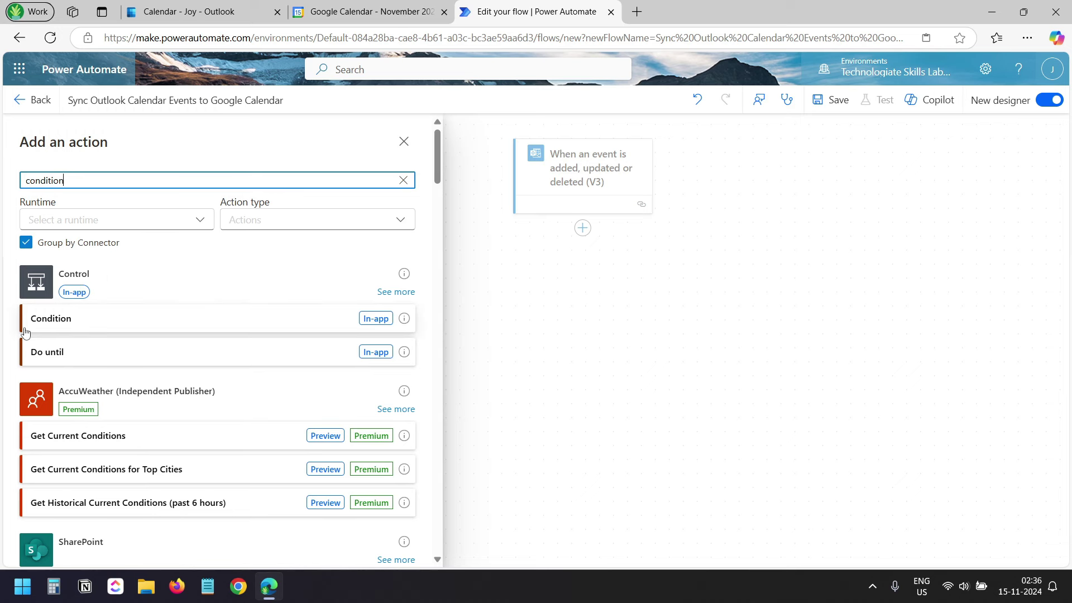
left_click(396, 292)
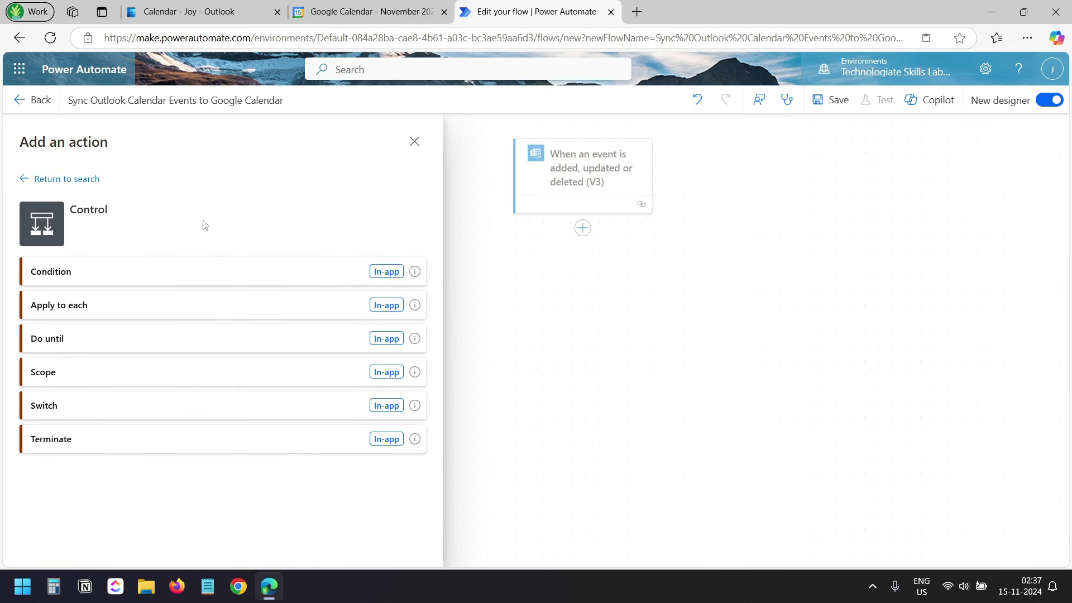
left_click(115, 273)
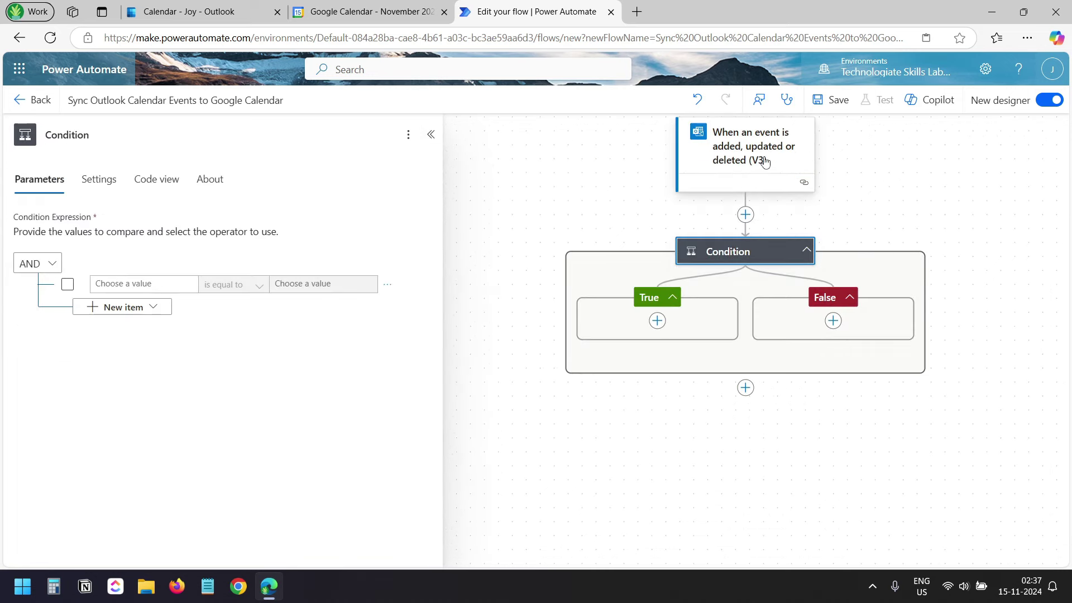
- Set the condition to check that the trigger's Action Type is equal to "added"
left_click(94, 284)
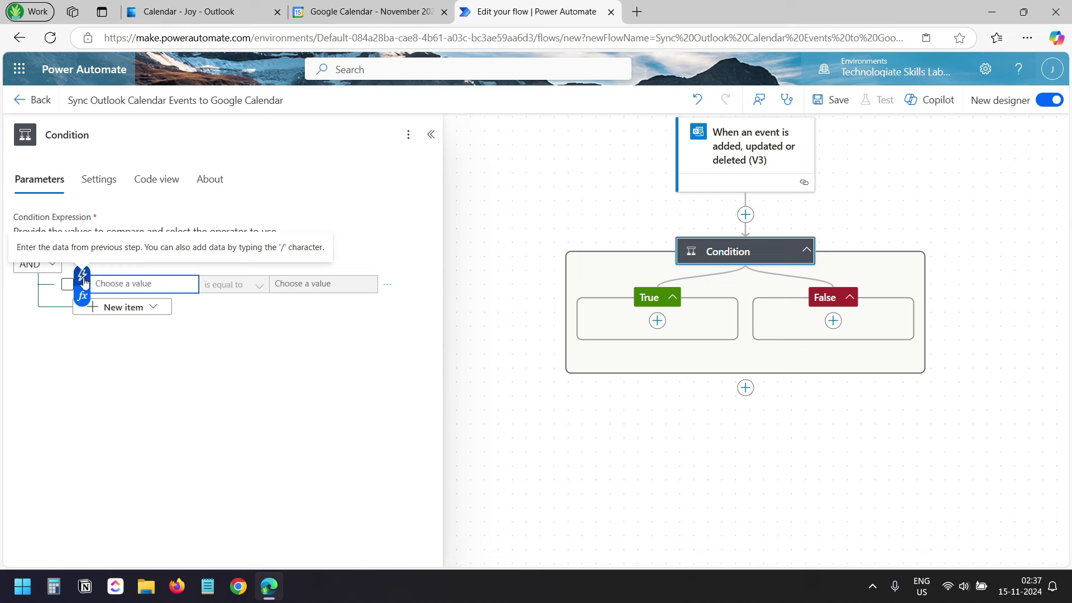
left_click(83, 276)
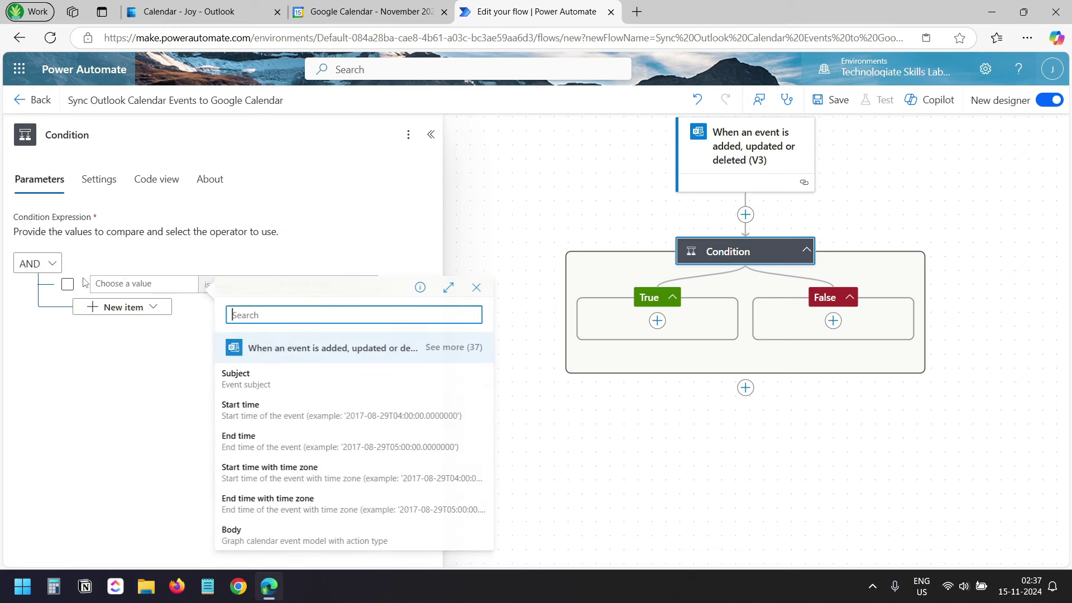
left_click(452, 349)
scroll(458, 354, "down", 2)
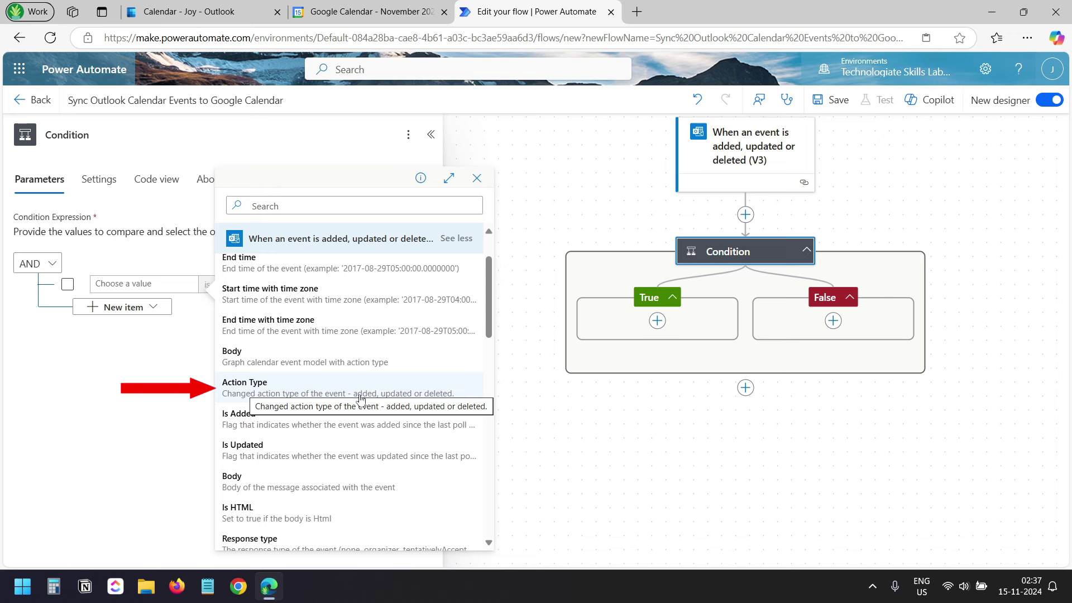
left_click(294, 393)
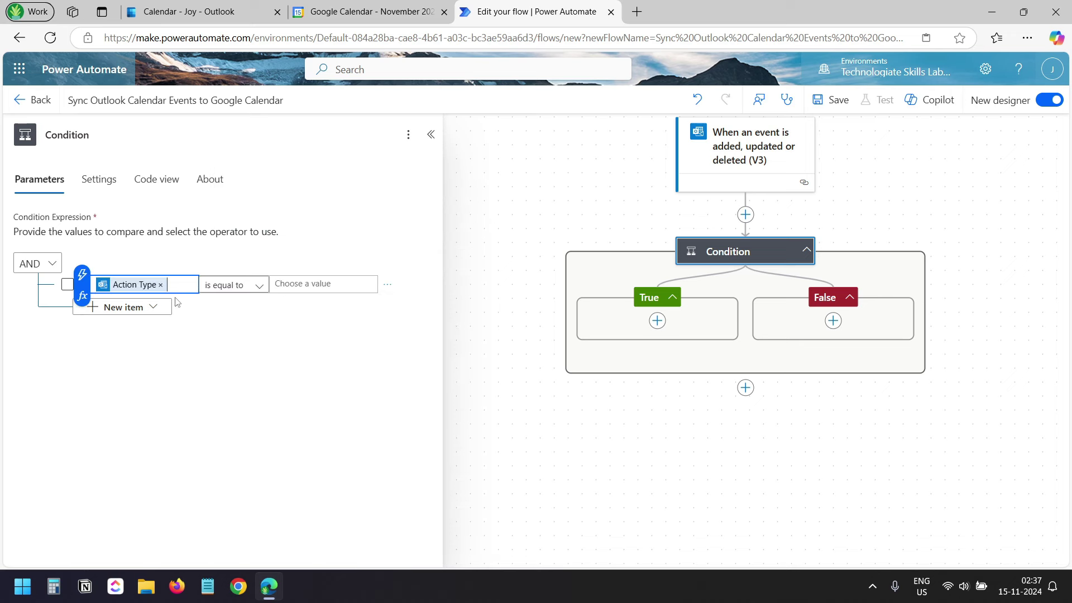
left_click(309, 286)
type("a")
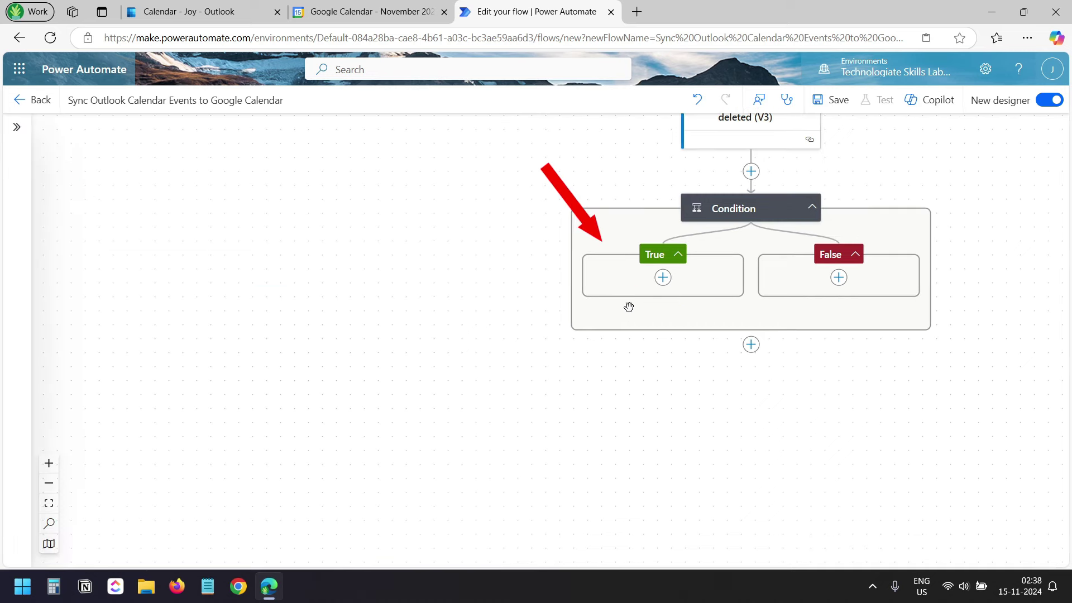
- Add the Google Calendar "Create an event" action to the condition's True branch
left_click(663, 277)
left_click(719, 284)
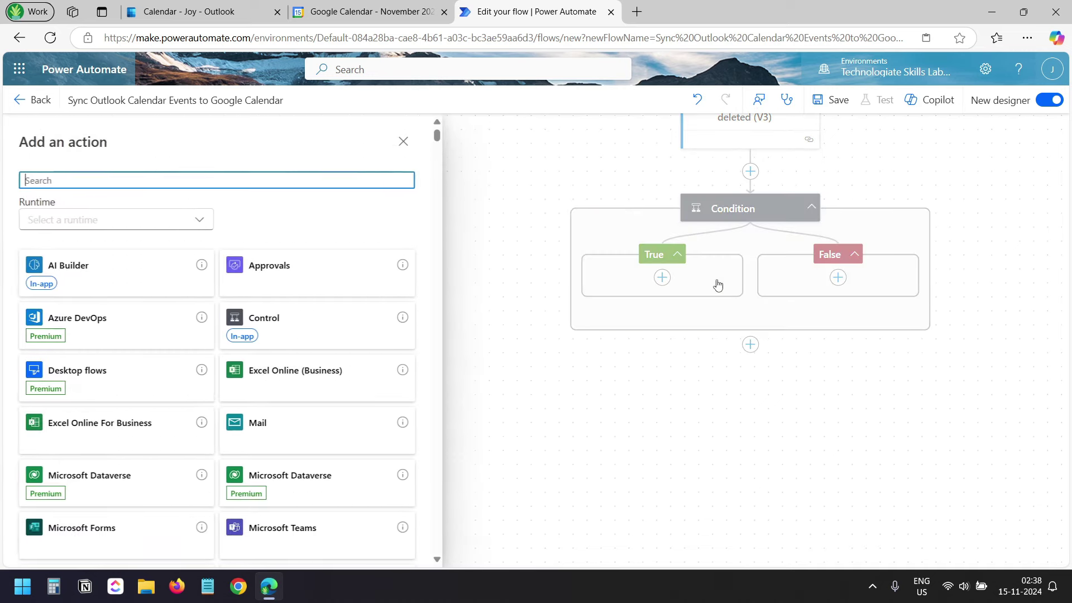
type("gogol")
type("e")
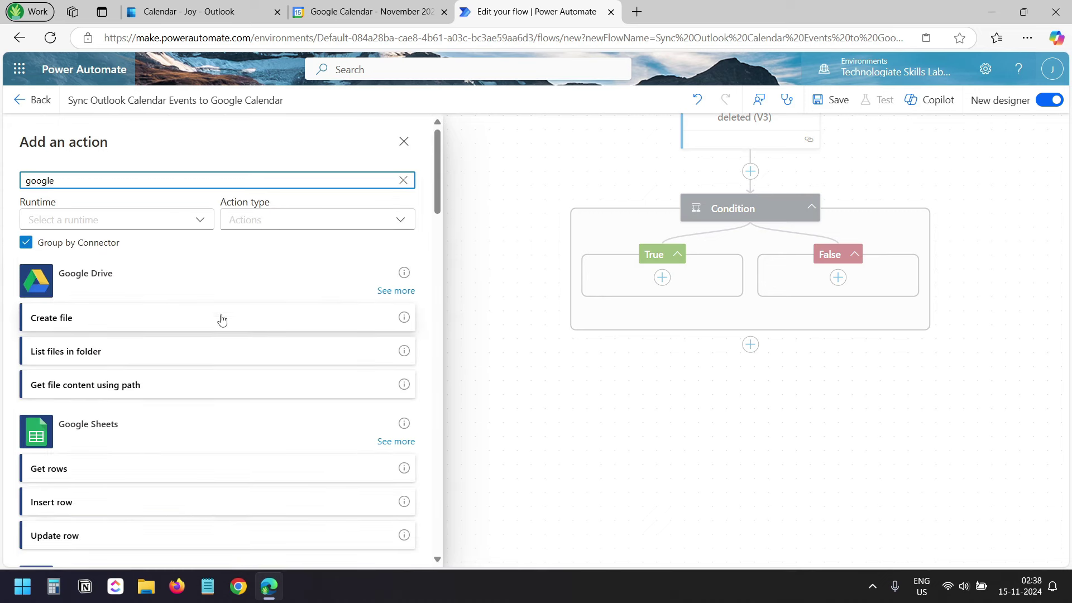
scroll(223, 319, "down", 4)
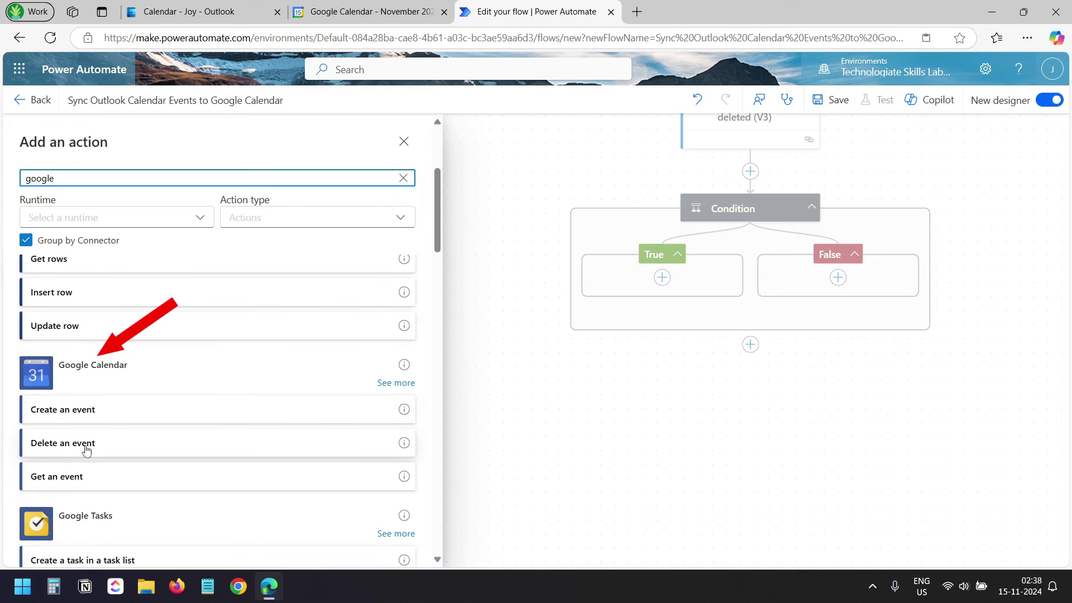
left_click(395, 383)
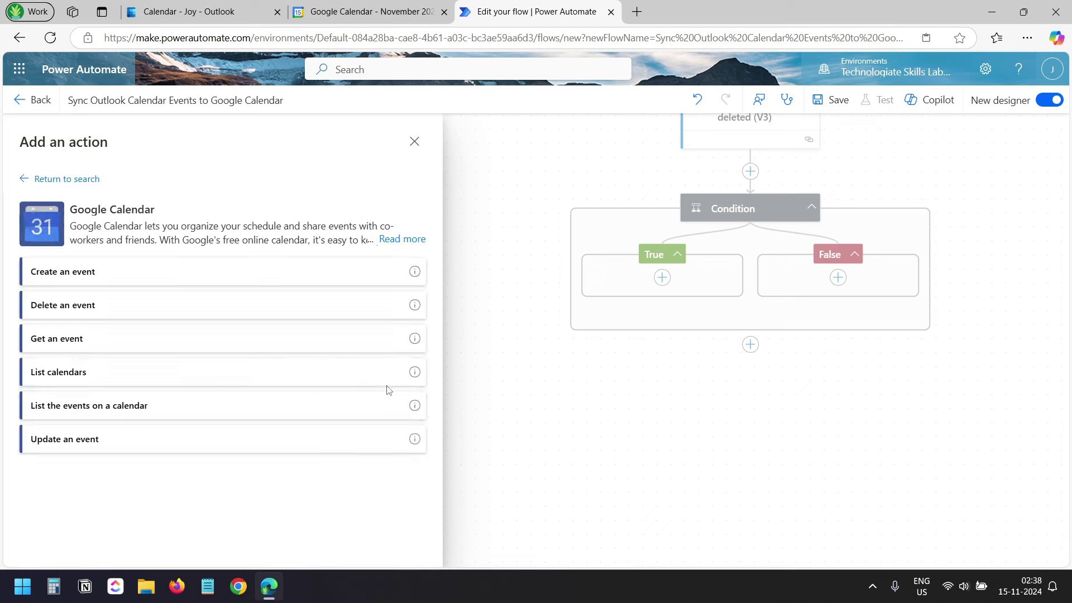
left_click(83, 273)
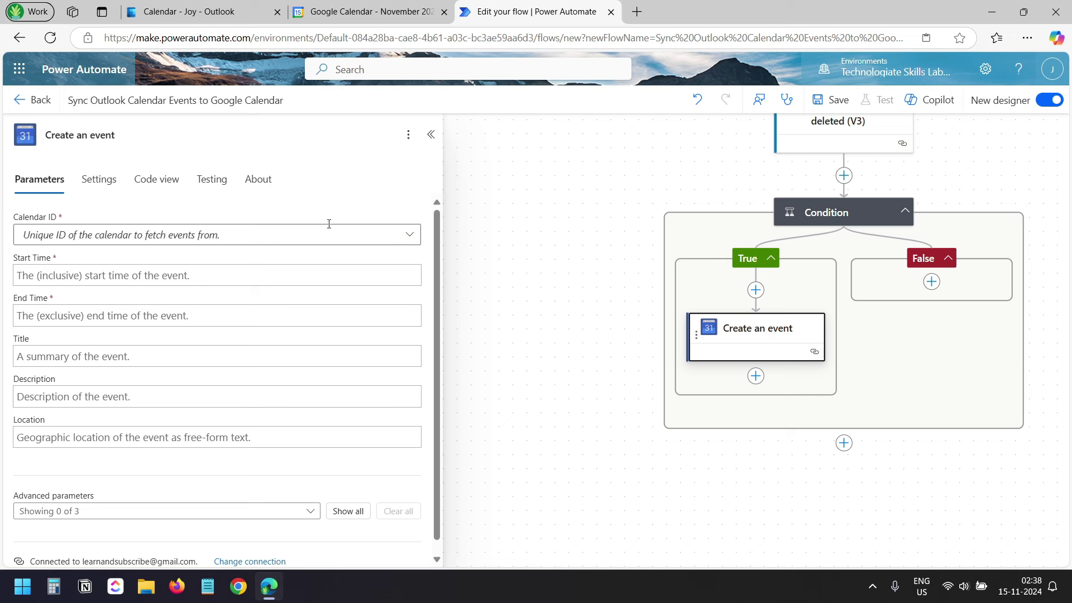
- Set the Calendar ID of the "Create an event" action to the connected Google account's calendar
scroll(192, 480, "down", 1)
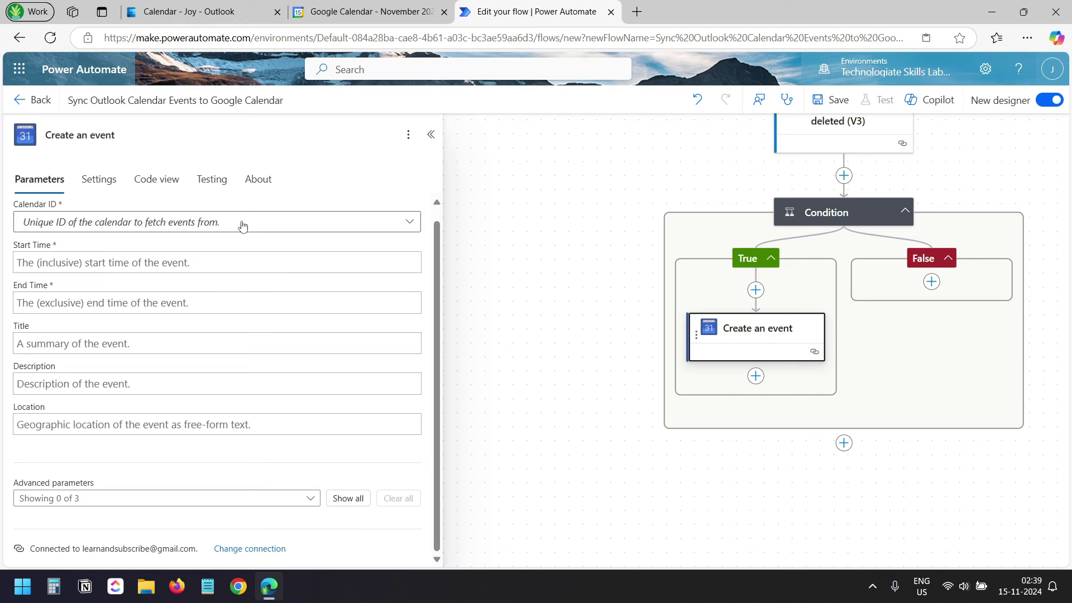
left_click(411, 224)
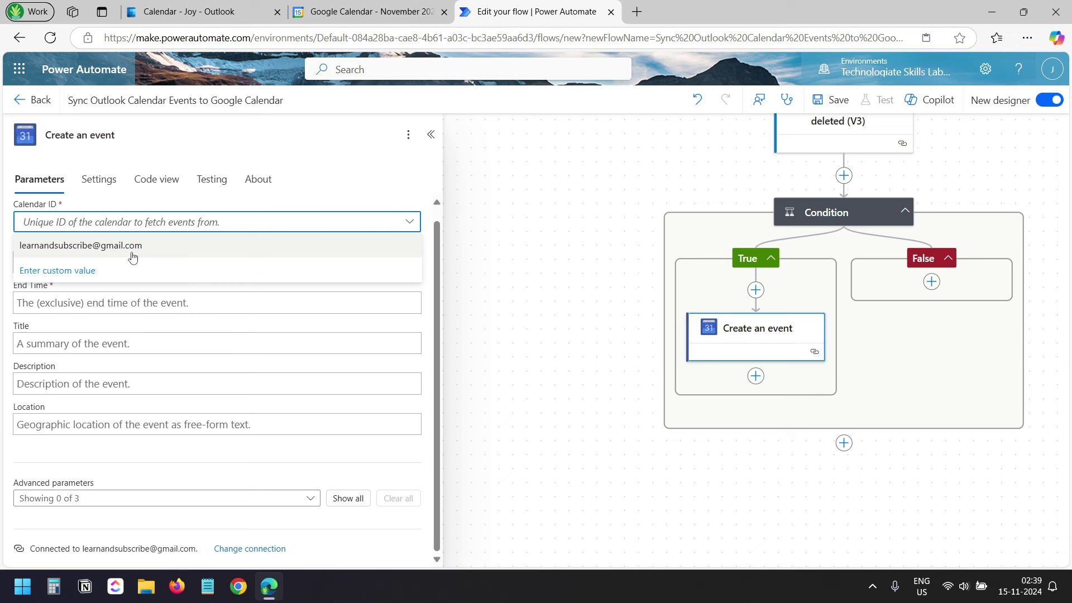
left_click(85, 252)
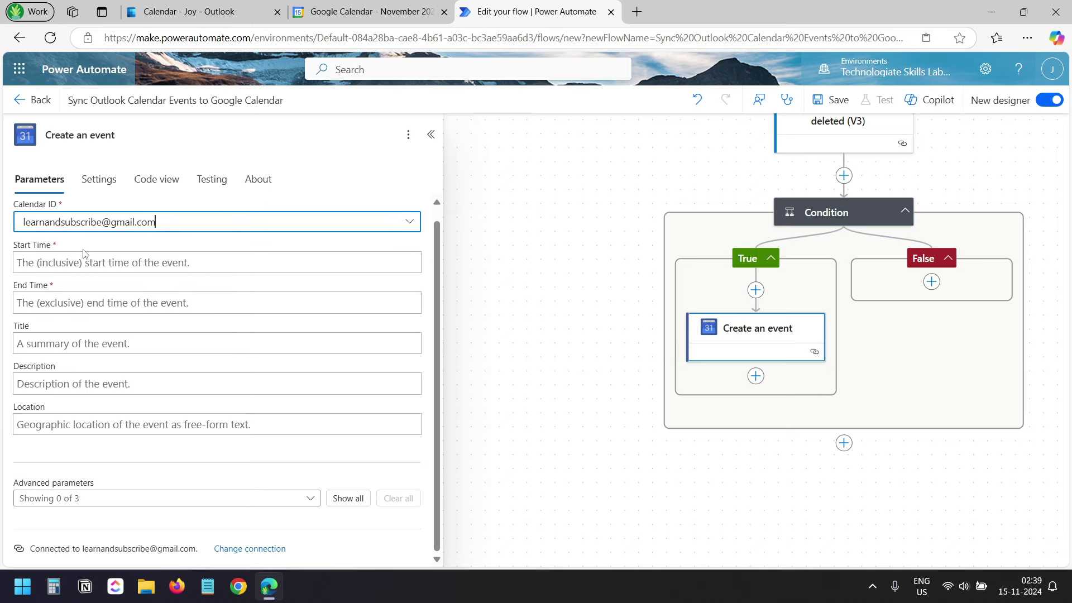
- Map the event's Start Time to the trigger's "Start time with time zone" and its End Time to "End time with time zone"
left_click(292, 261)
left_click_drag(616, 196, 602, 290)
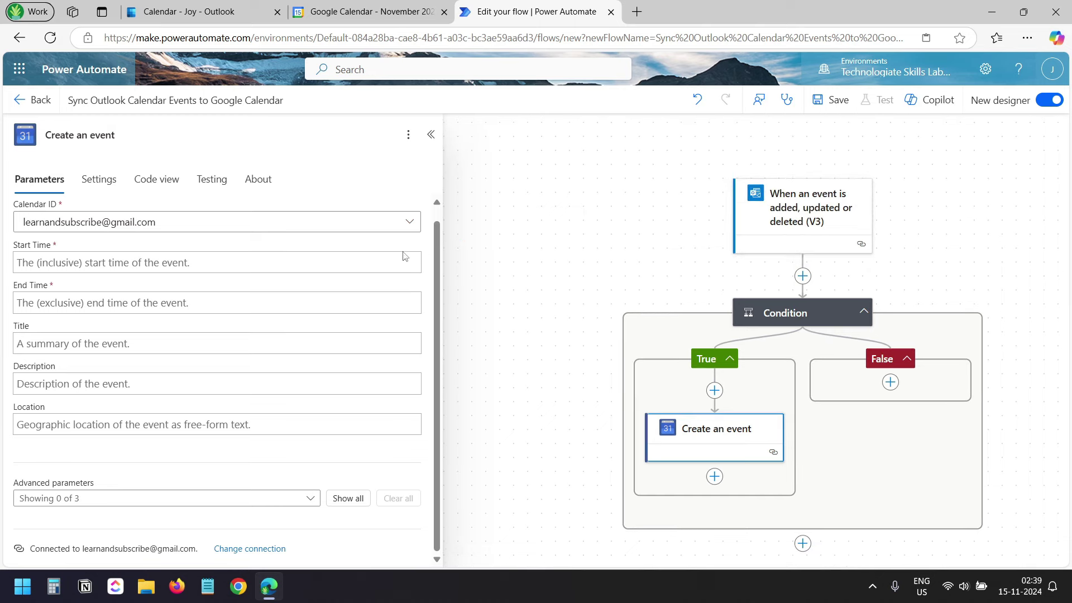
left_click(420, 254)
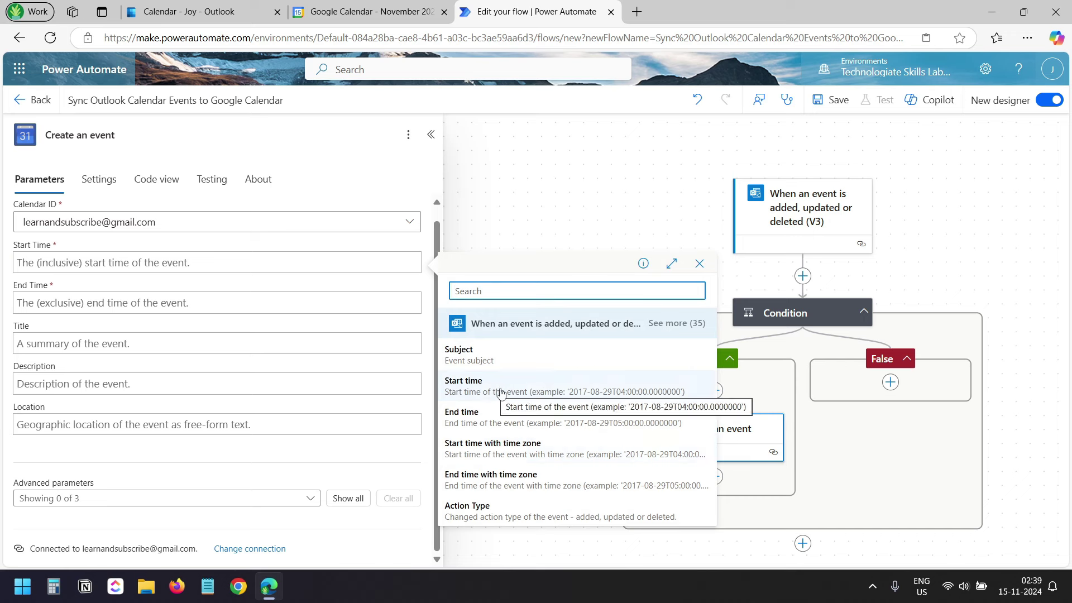
left_click(526, 454)
left_click(266, 303)
left_click(421, 292)
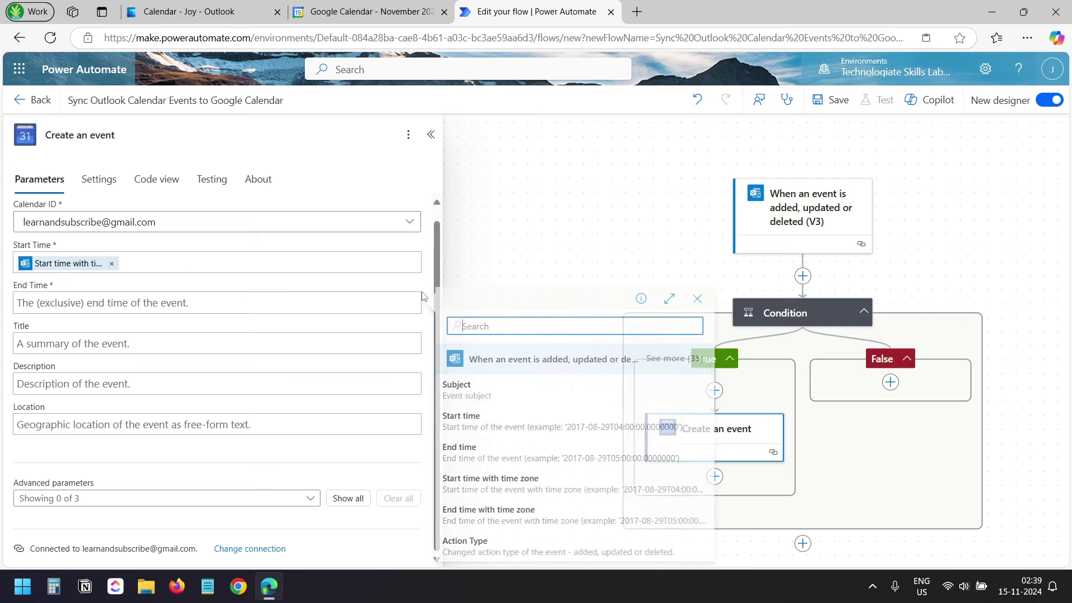
left_click(509, 514)
- Map the event's Title to the trigger's Subject and its Description to the trigger's Body
left_click(332, 343)
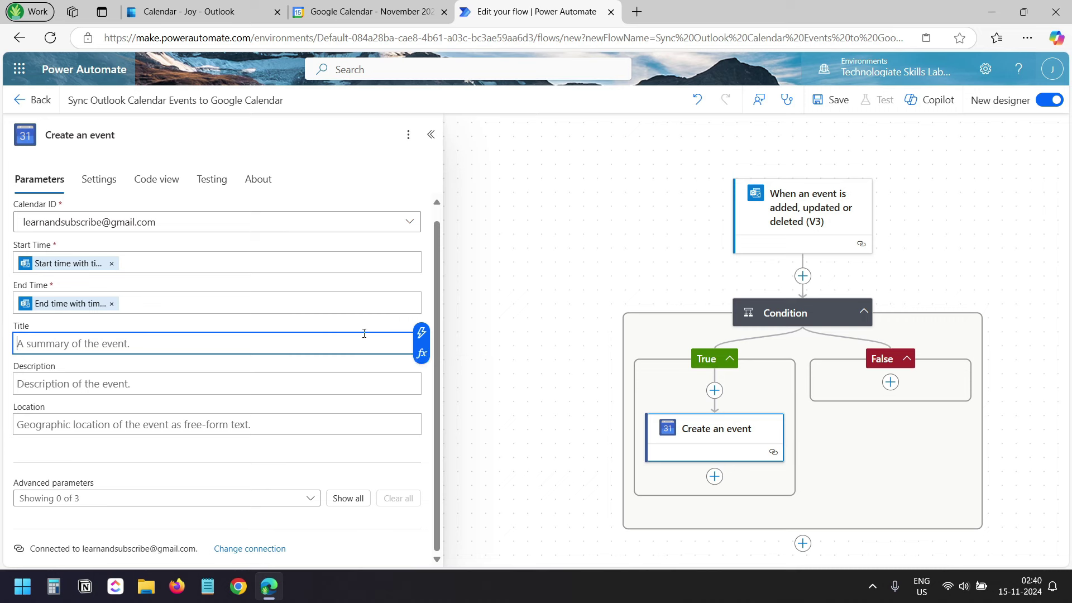
left_click(423, 335)
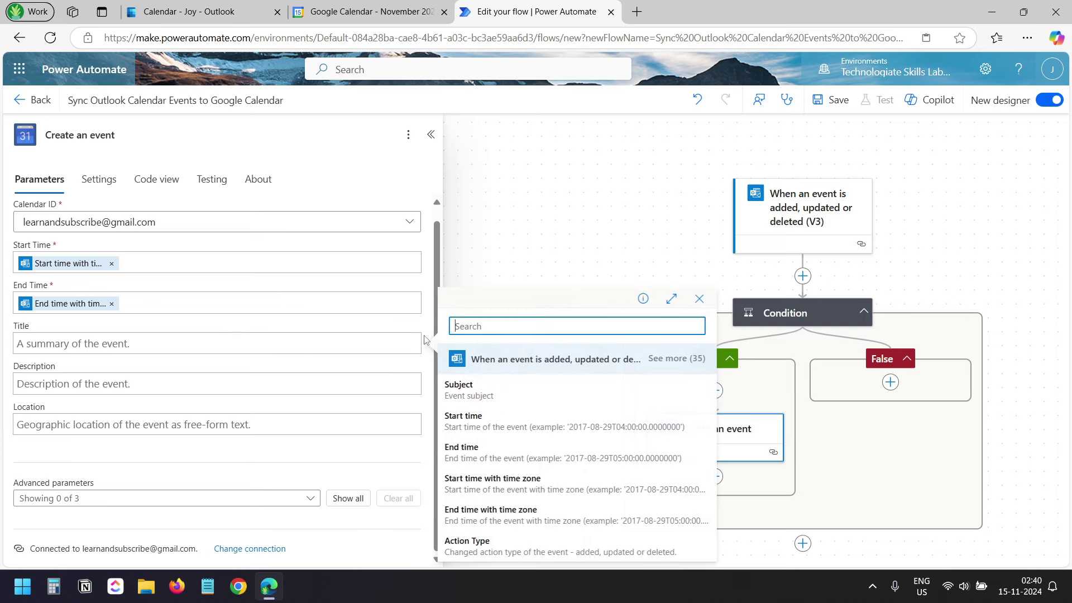
left_click(476, 395)
left_click(298, 386)
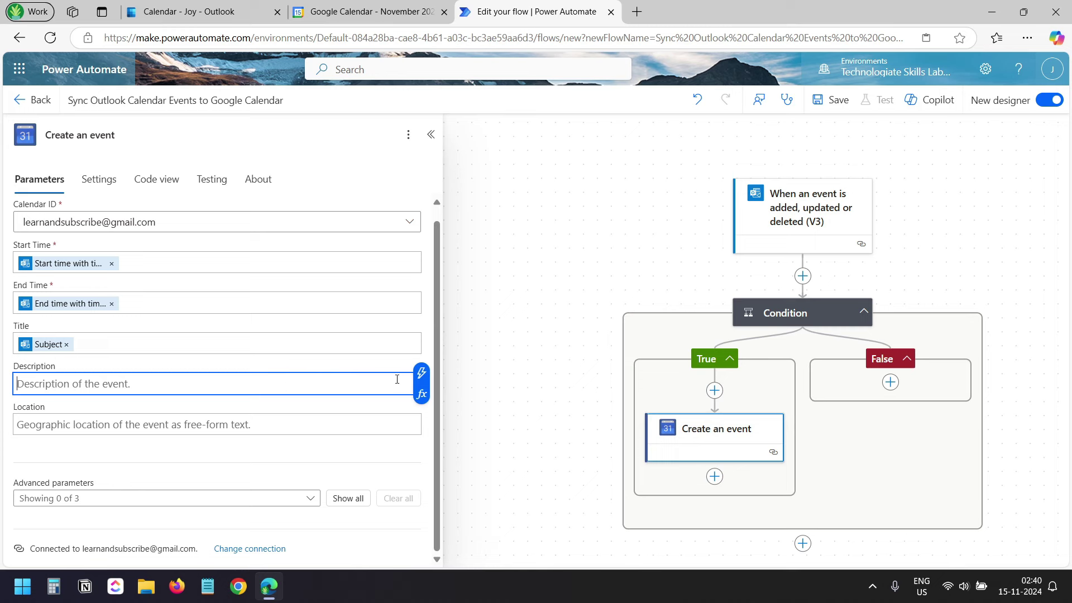
left_click(421, 373)
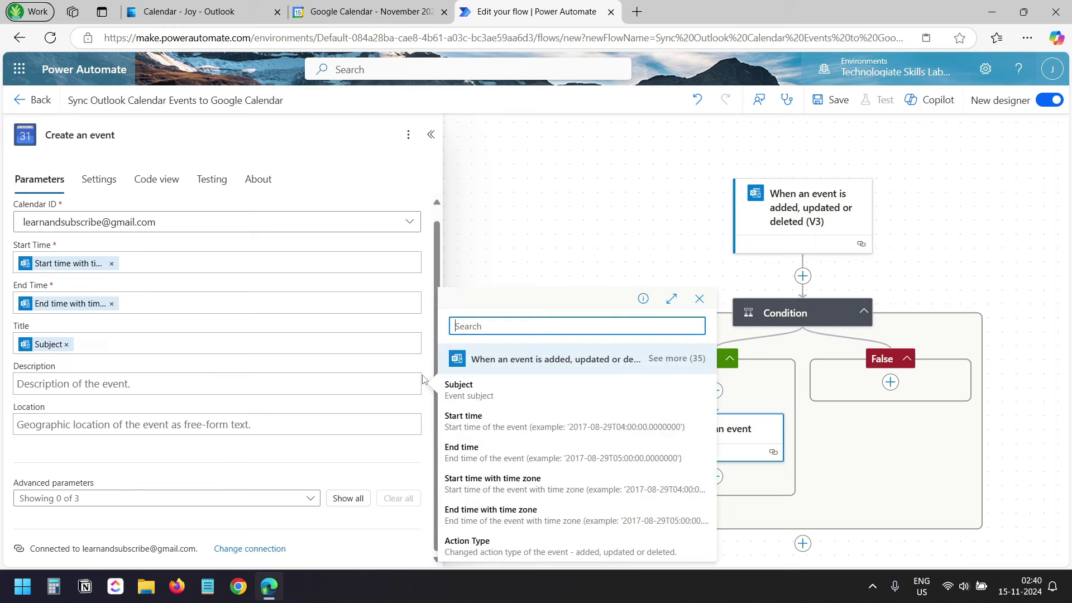
left_click(682, 359)
scroll(556, 385, "down", 2)
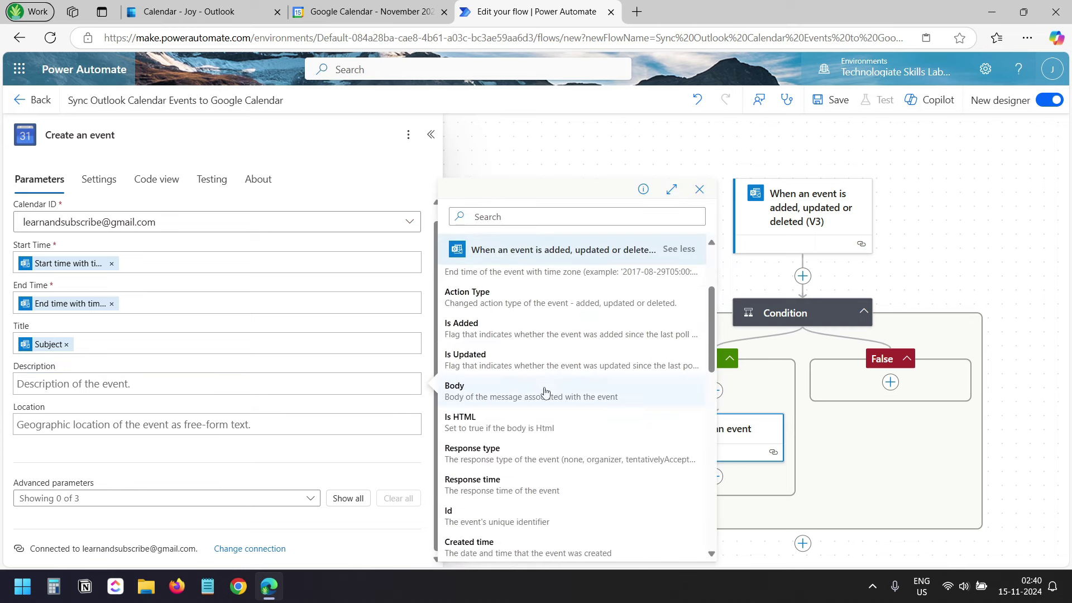
left_click(494, 406)
- Map the Location field of the "Create an event" action to the trigger's Location
left_click(377, 424)
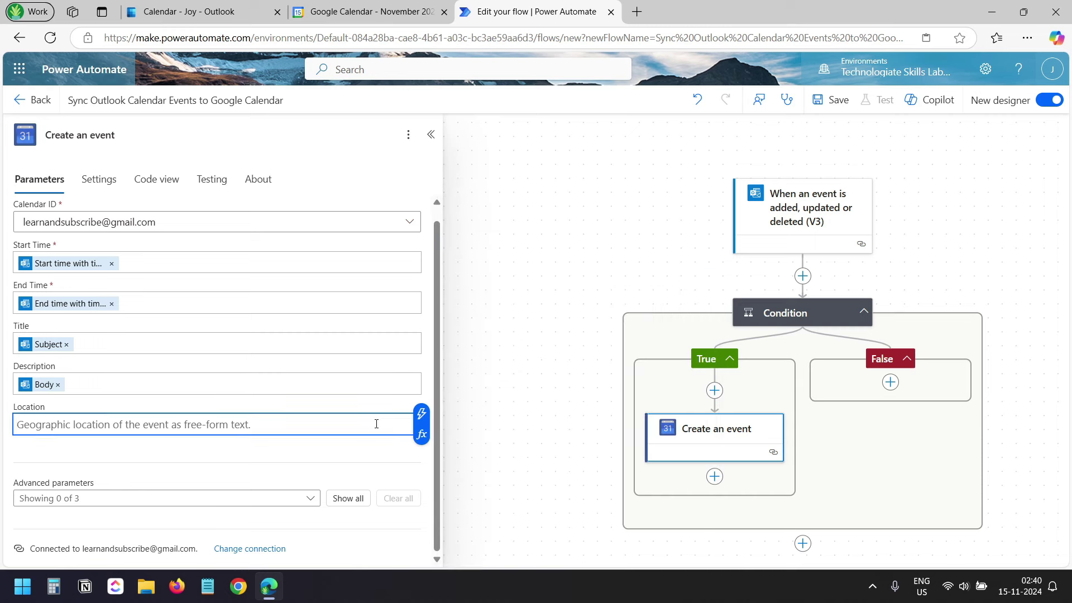
left_click(421, 414)
scroll(648, 363, "down", 9)
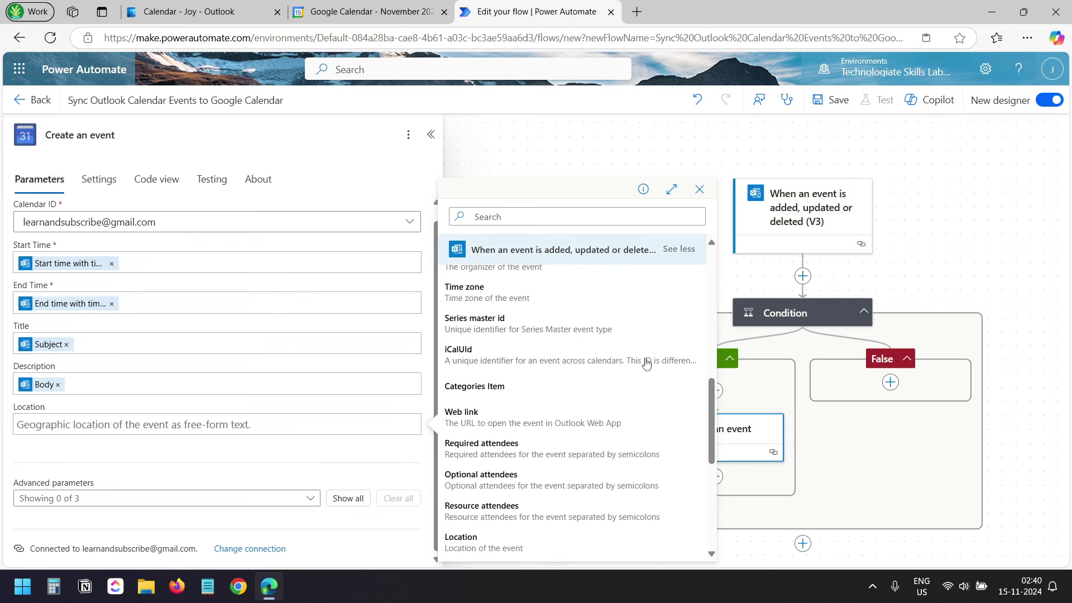
scroll(646, 363, "down", 3)
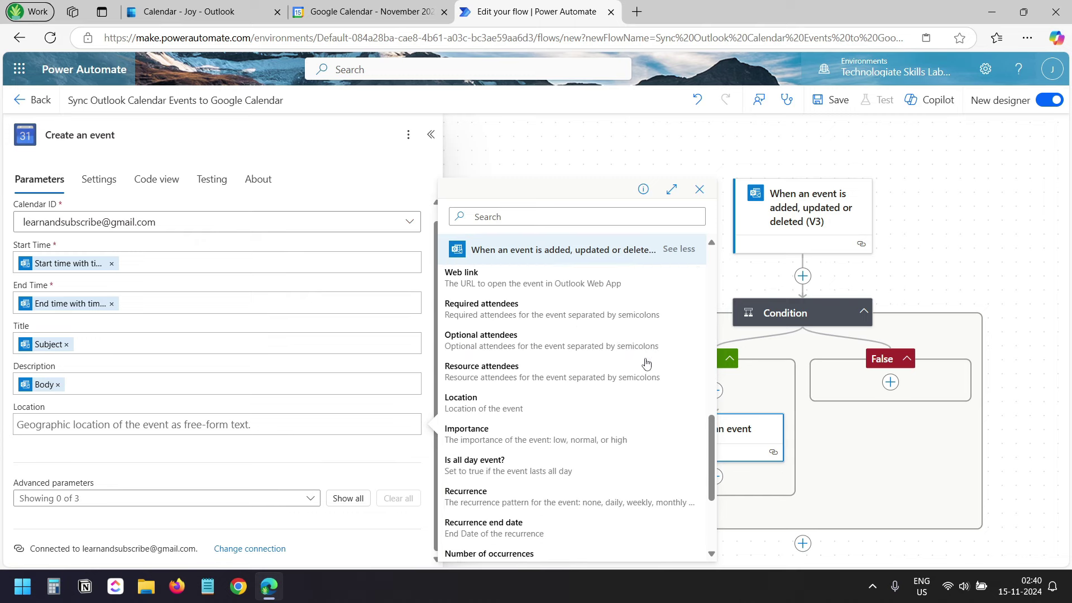
left_click(499, 410)
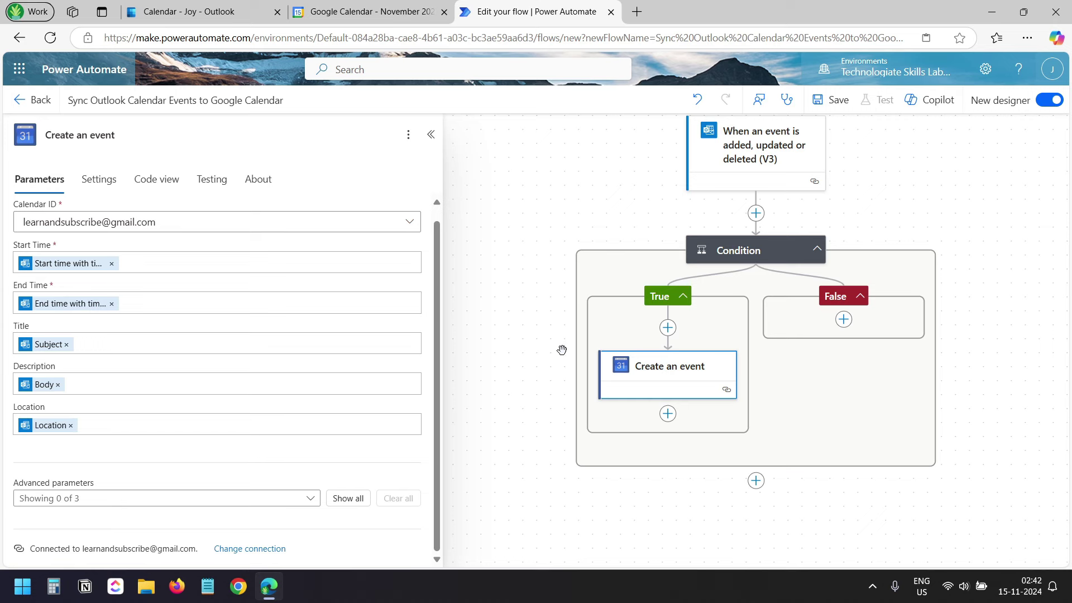
- Open OneDrive from the Outlook calendar's Microsoft 365 apps and create a new blank Excel workbook there
left_click(184, 11)
left_click(19, 68)
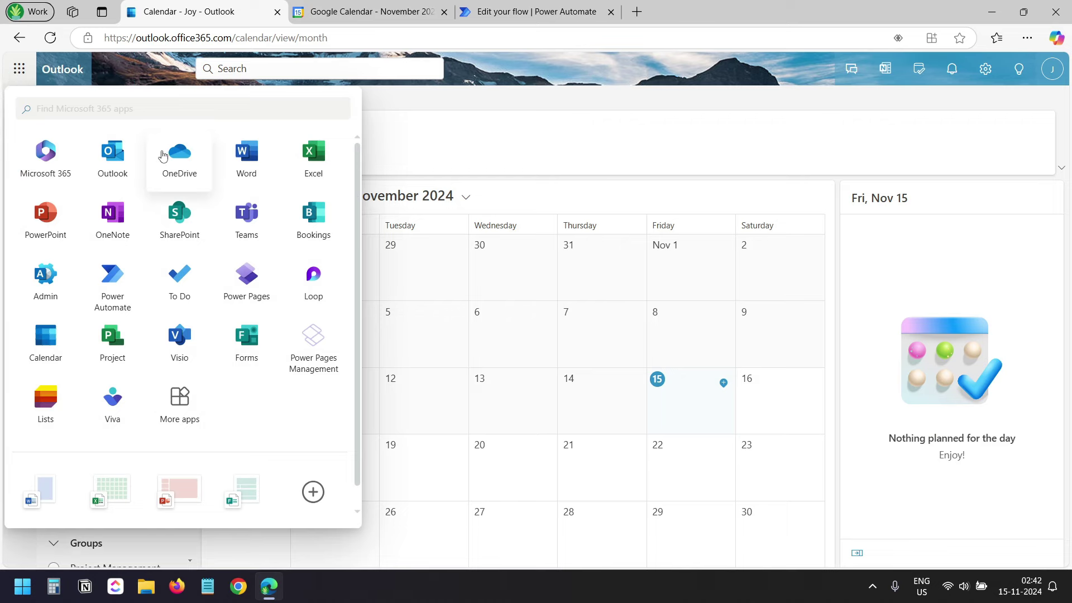
left_click(171, 167)
left_click(23, 114)
left_click(73, 263)
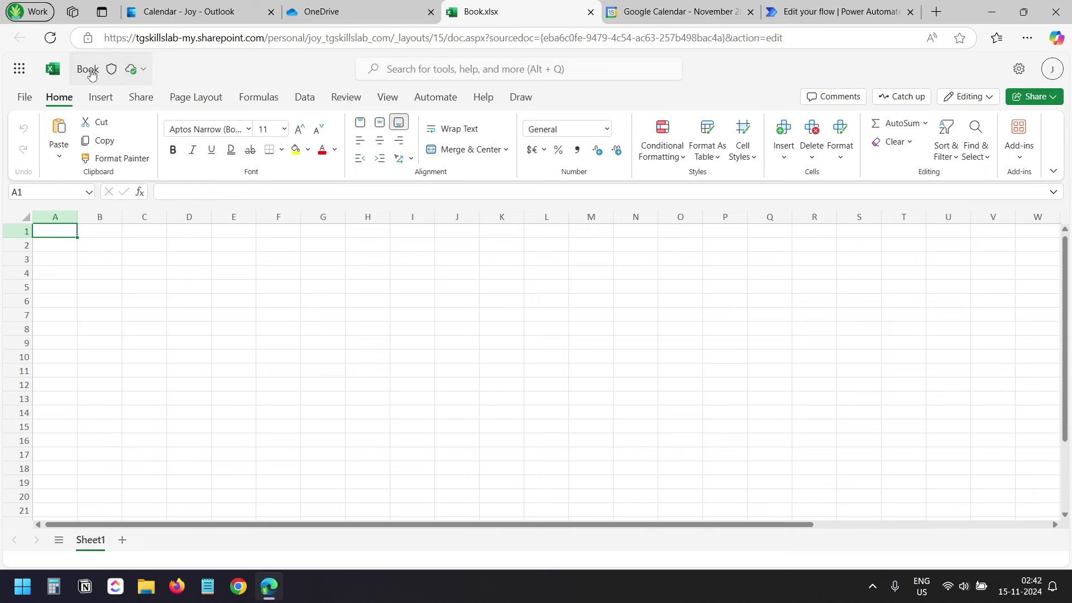
- Rename the new workbook as "Sync Calendar to Google"
left_click(88, 70)
type("Sync Calendar to Google")
key("Return")
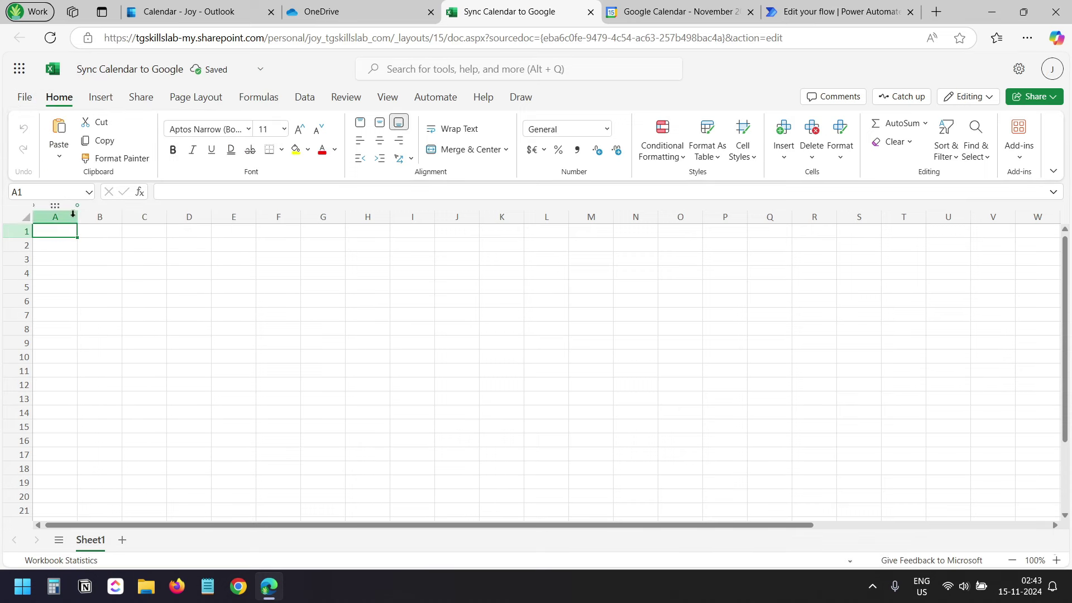
- Enter the headers "Outlook Event ID" in A1 and "Google Event ID" in B1, and widen columns A and B
left_click_drag(77, 216, 158, 216)
type("Outlook Event ID")
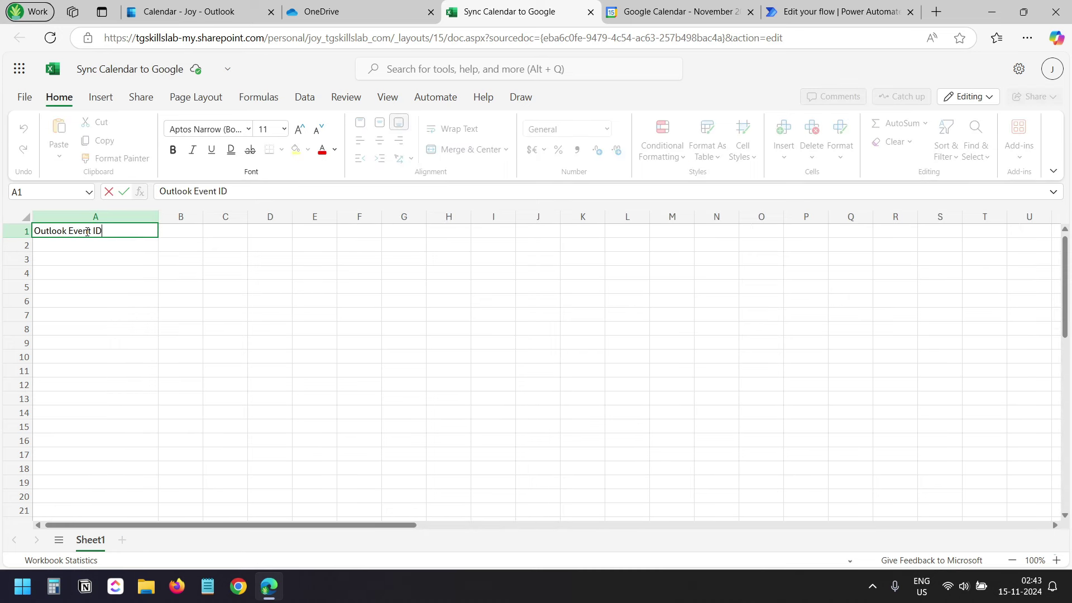
key("Tab")
type("Go")
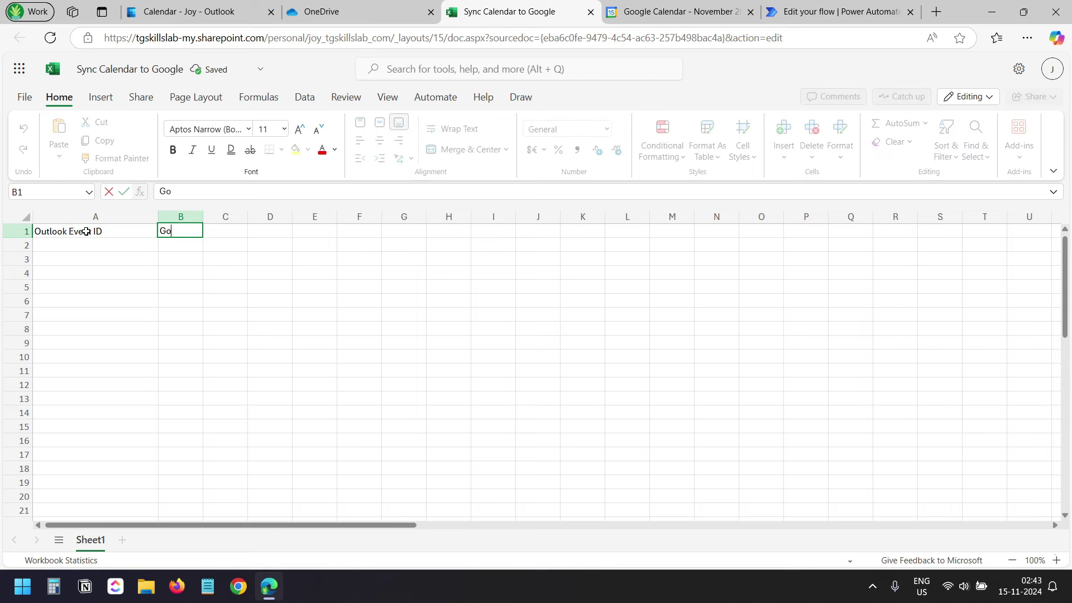
type("ogle Event")
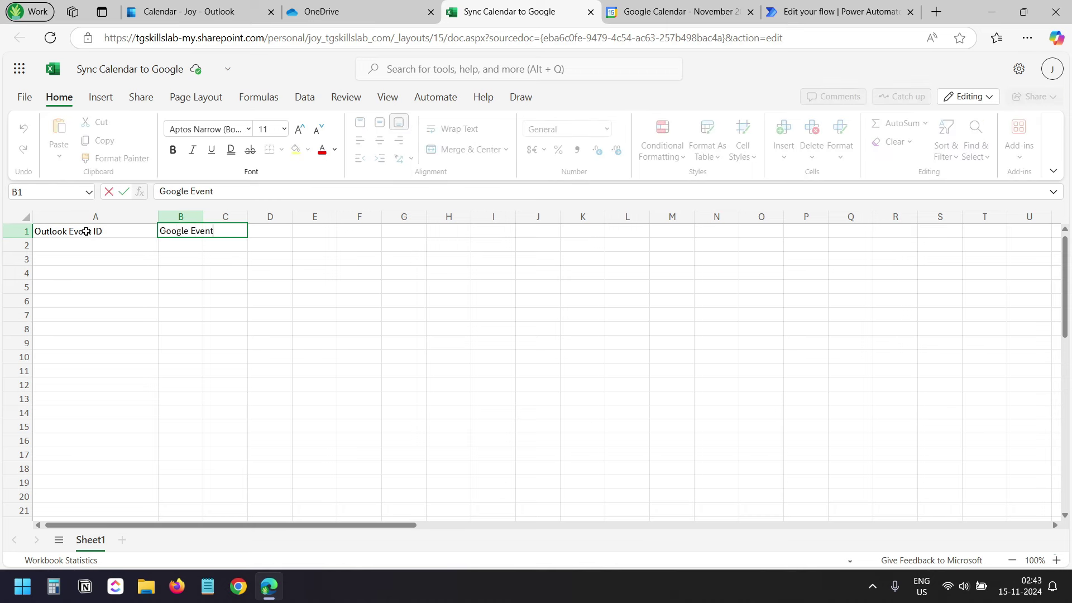
key("Return")
left_click_drag(158, 216, 345, 210)
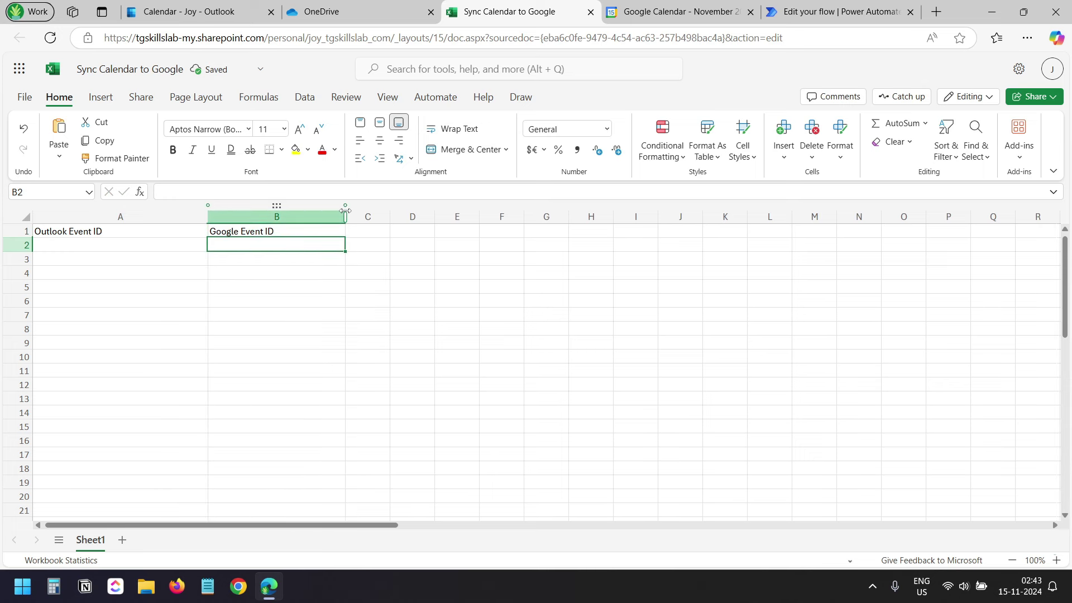
left_click(119, 244)
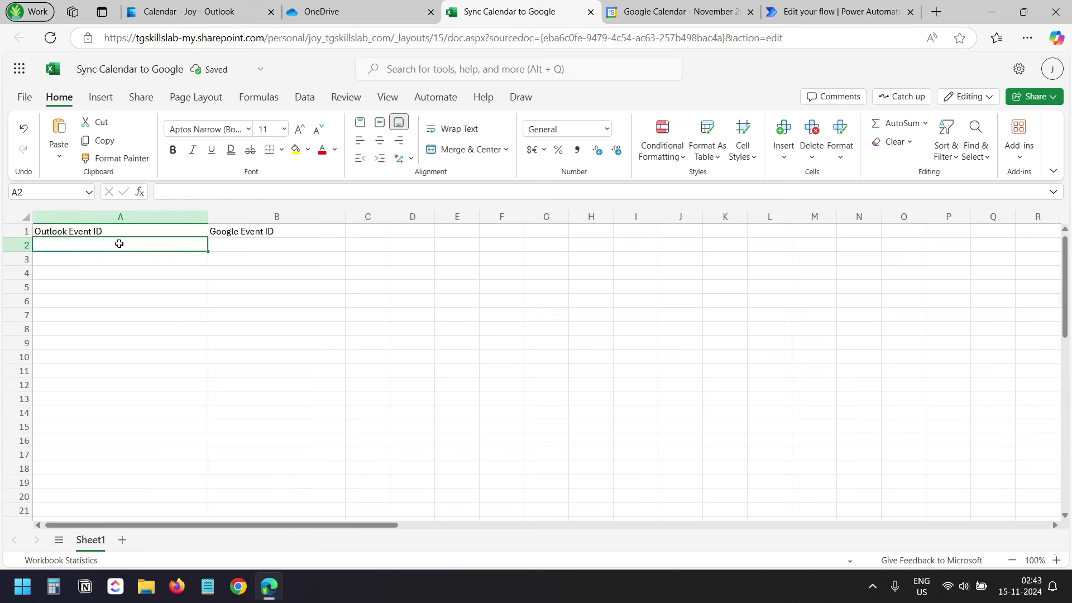
left_click(252, 244)
- Format the header range A1:B1 as a table with headers, using a blue medium table style
left_click_drag(140, 230, 236, 231)
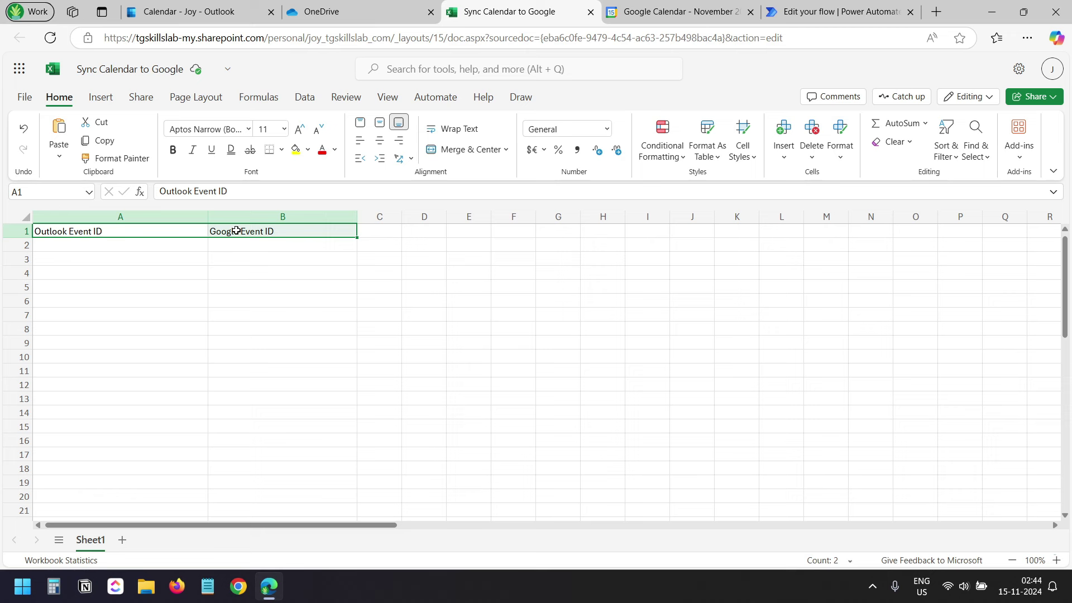
left_click(718, 161)
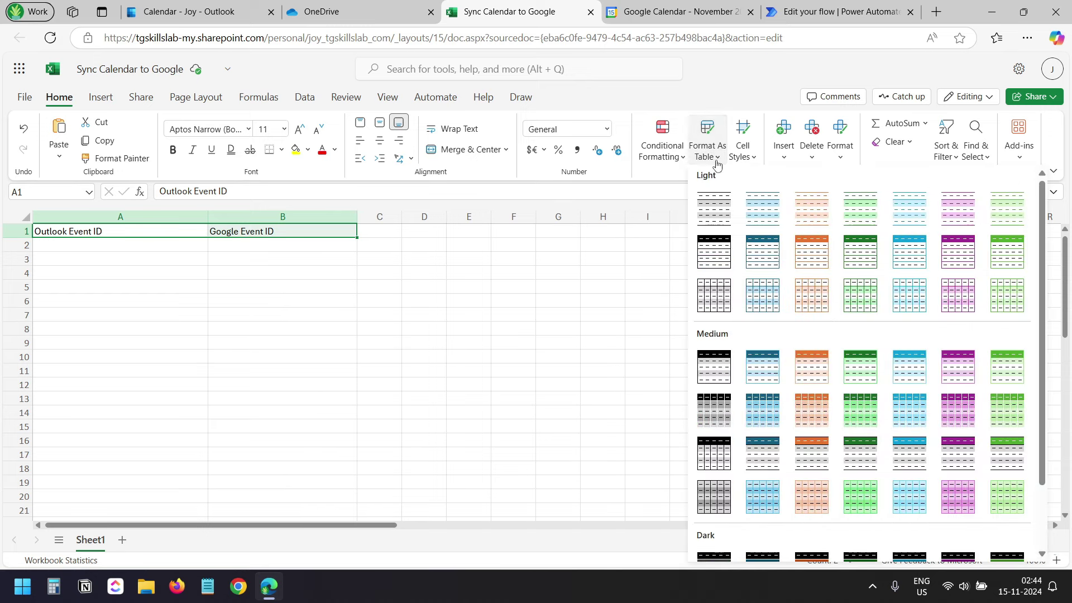
left_click(763, 366)
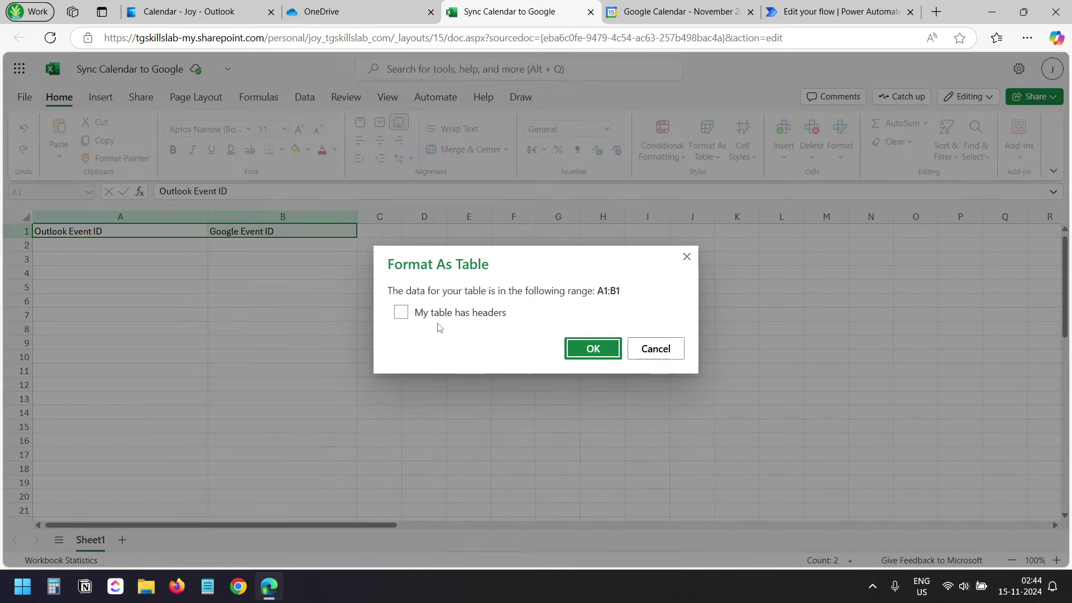
left_click(406, 314)
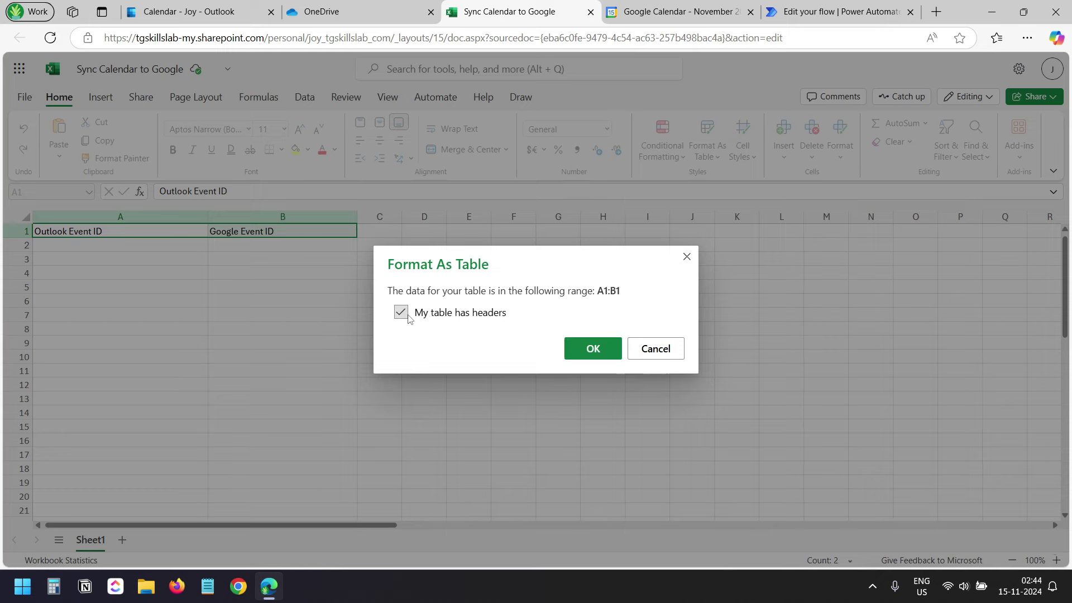
left_click(593, 348)
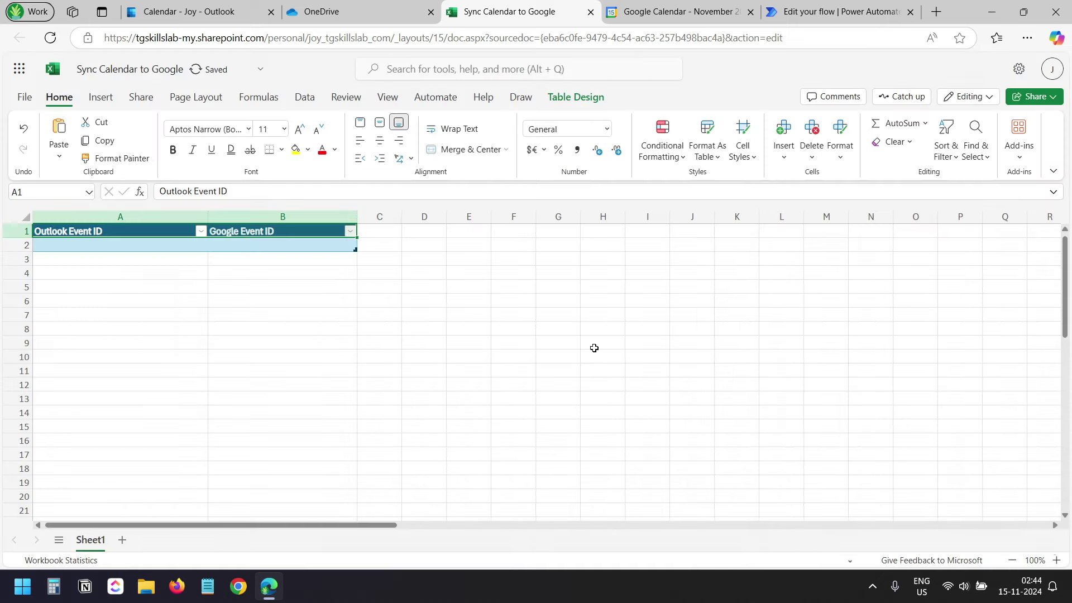
left_click(270, 245)
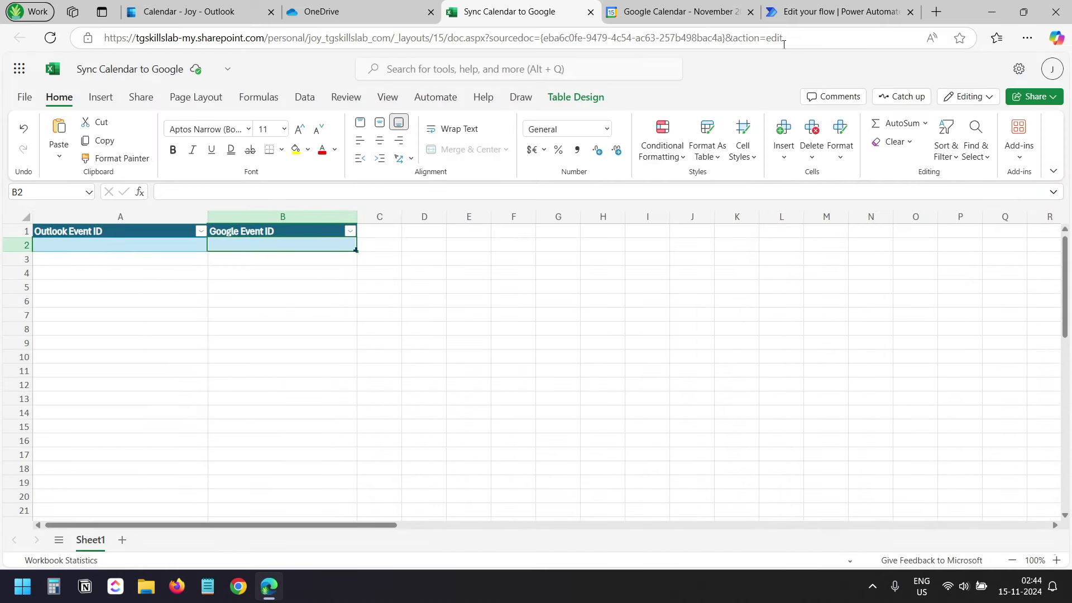
- Return to the Power Automate flow and add the Excel Online (Business) action "Add a row into a table" below "Create an event" in the True branch
left_click(800, 17)
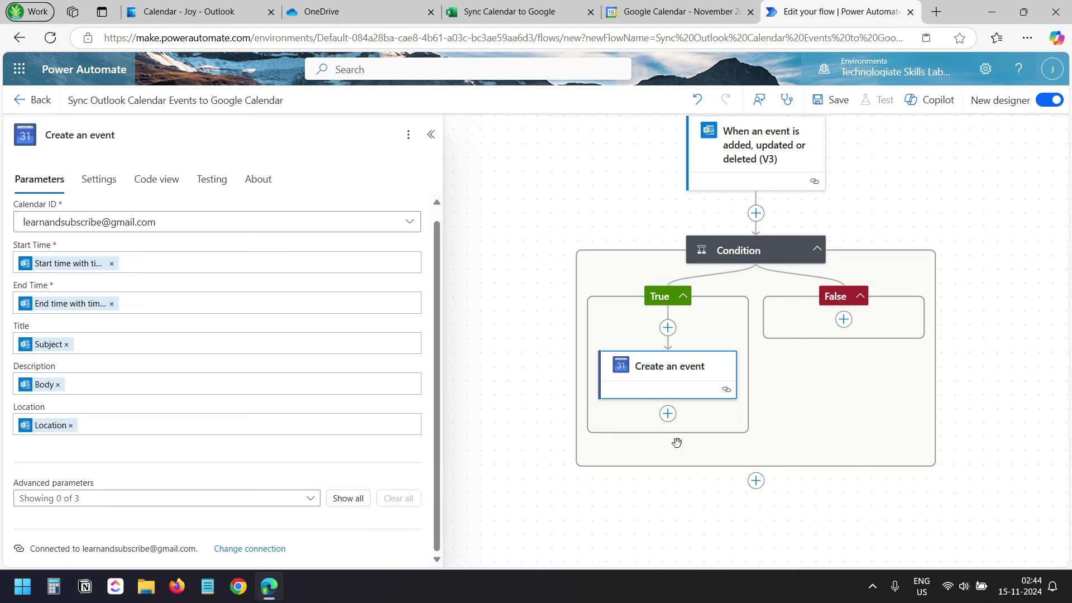
left_click(668, 414)
left_click(697, 415)
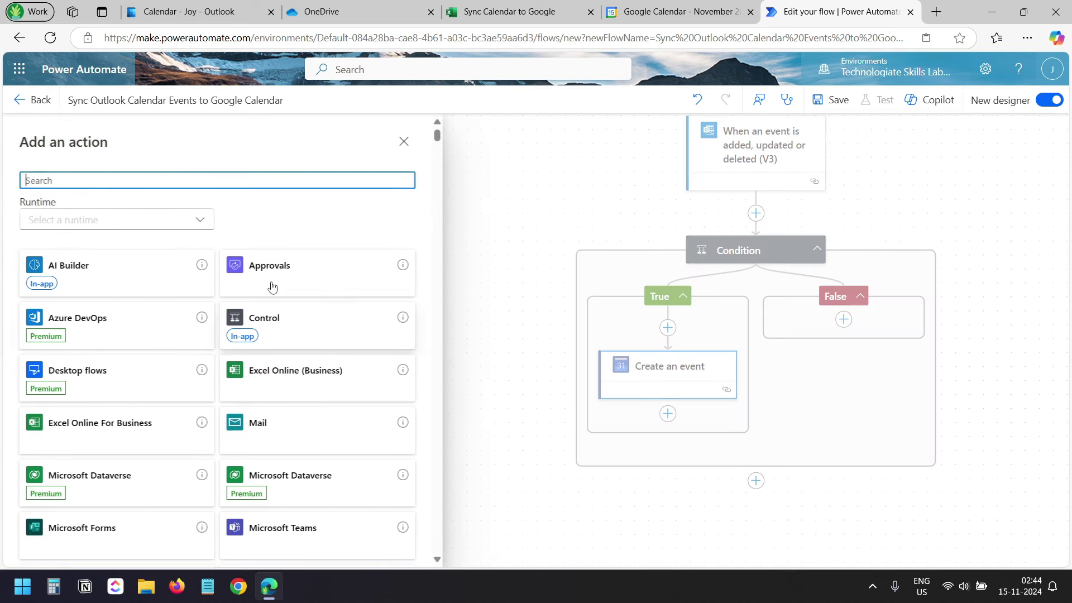
type("add row")
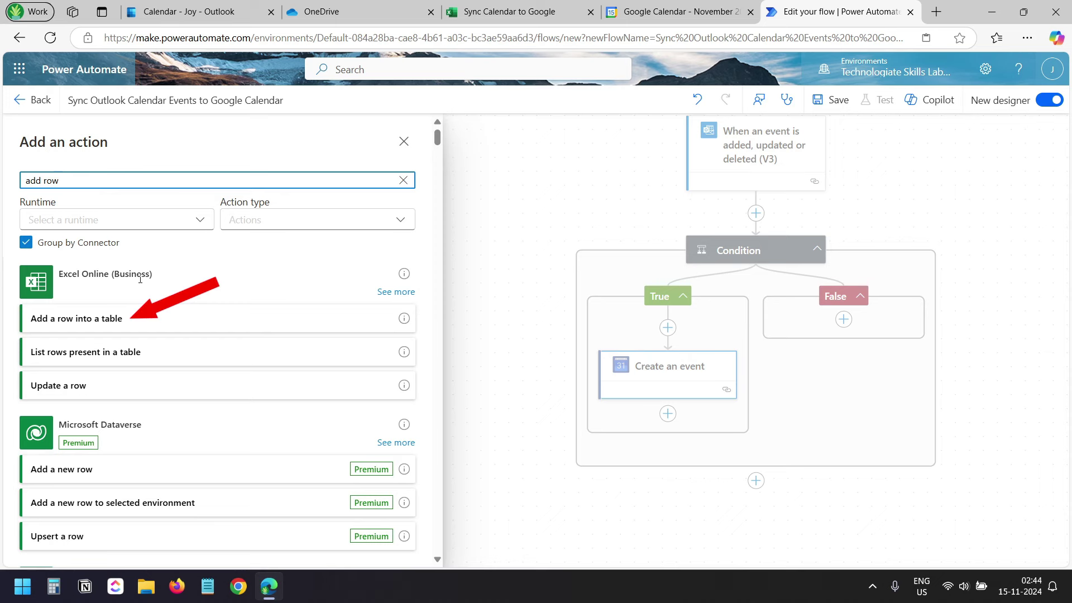
left_click(116, 326)
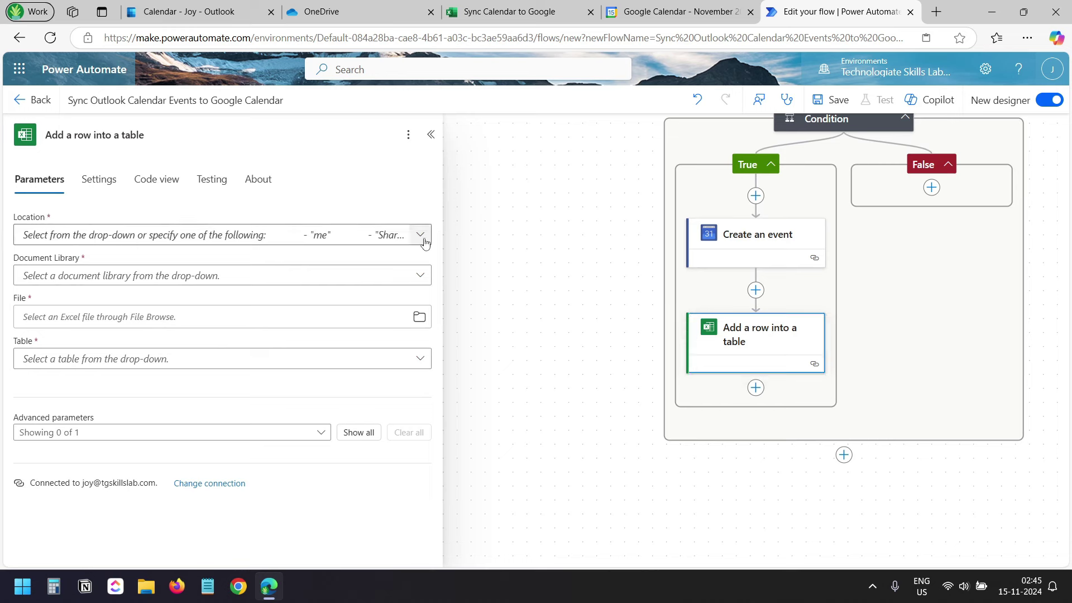
- Set the Location of the "Add a row into a table" action to OneDrive for Business and its Document Library to OneDrive
left_click(421, 234)
left_click(106, 260)
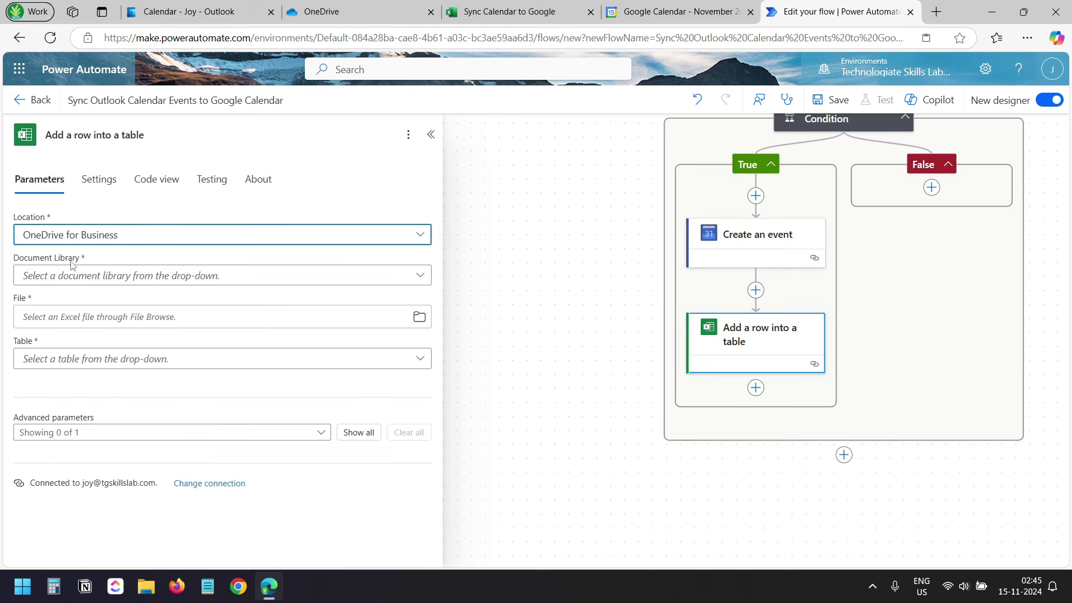
left_click(420, 276)
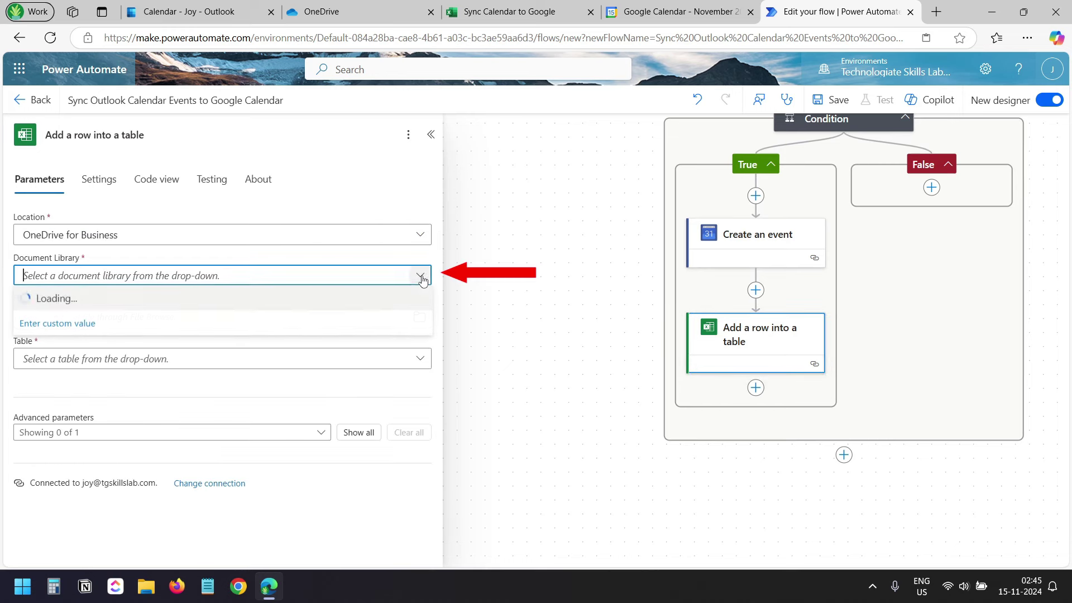
left_click(241, 302)
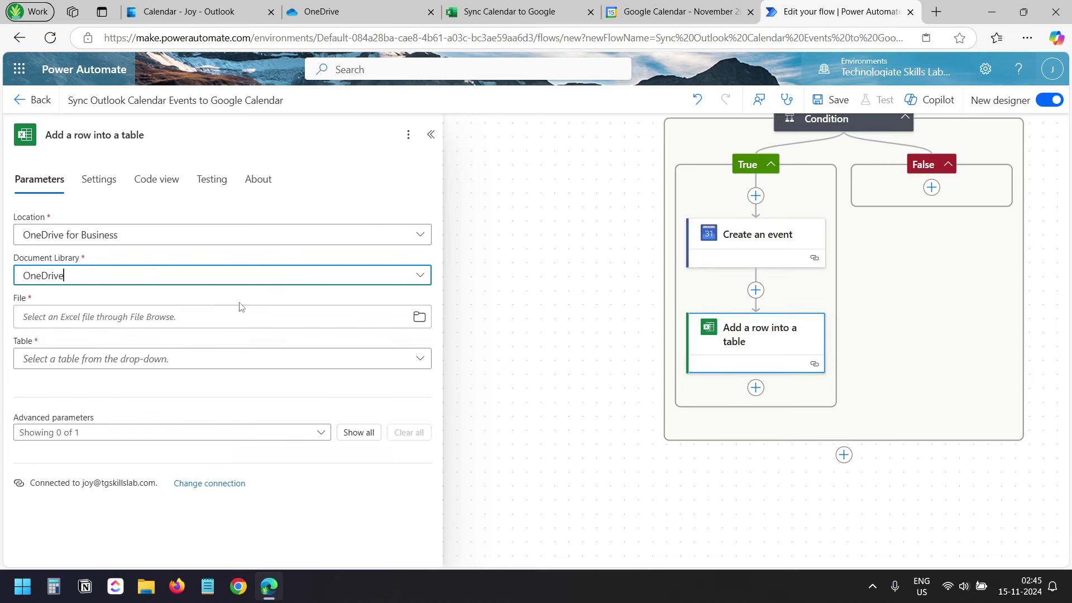
- Set the File of the "Add a row into a table" action to /Sync Calendar to Google.xlsx and its Table to Table1
left_click(420, 319)
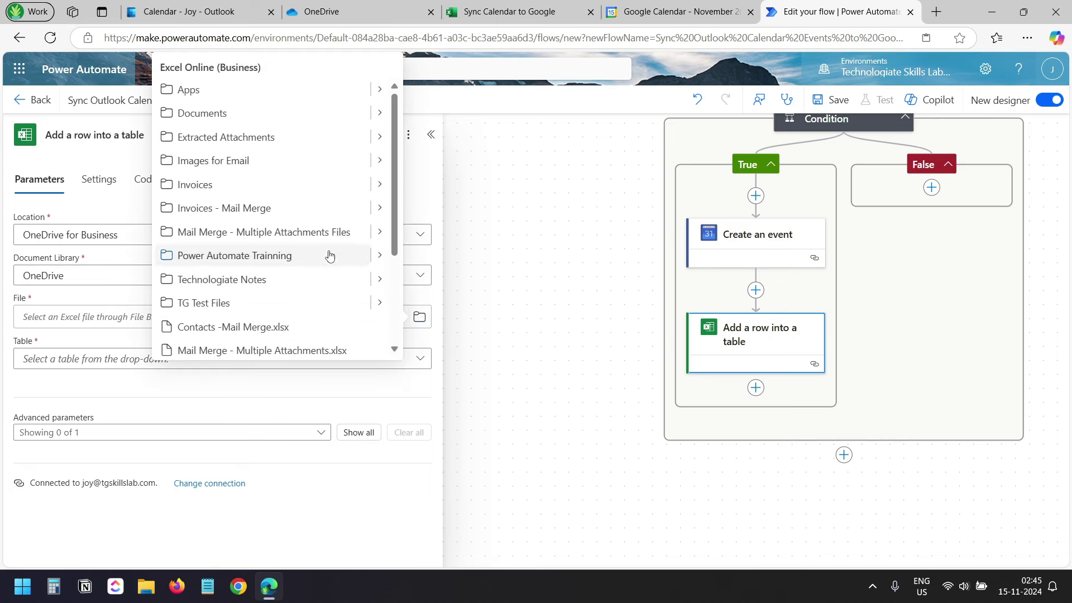
scroll(301, 251, "down", 3)
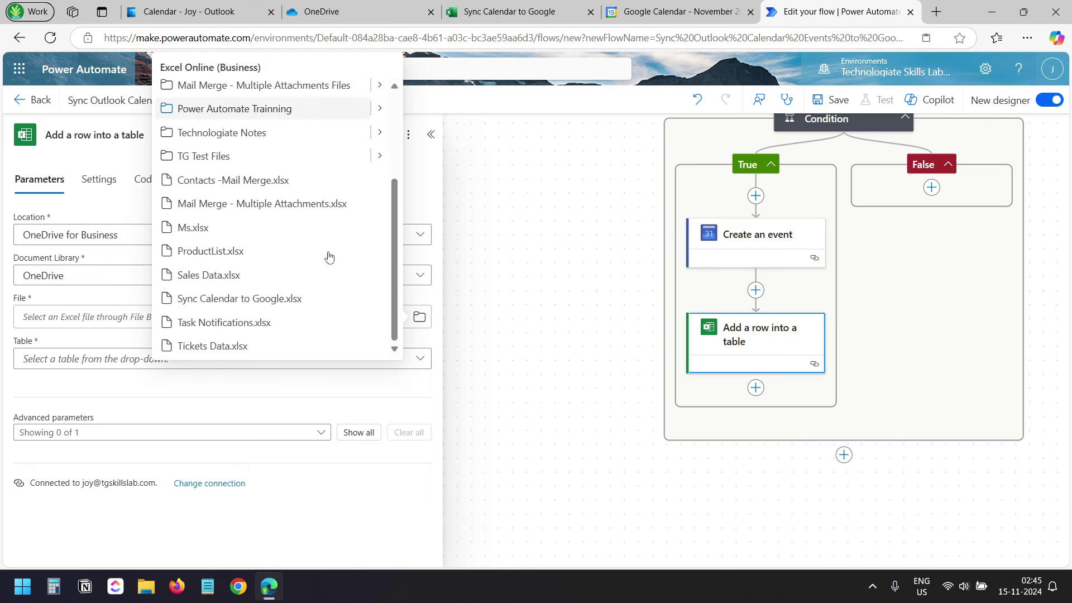
left_click(275, 301)
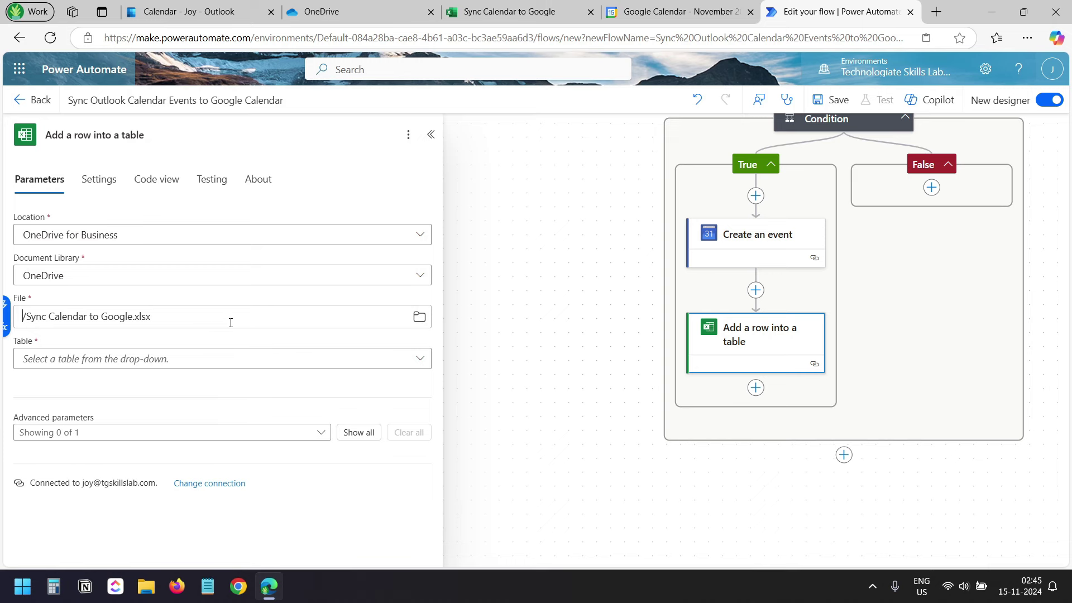
left_click(310, 364)
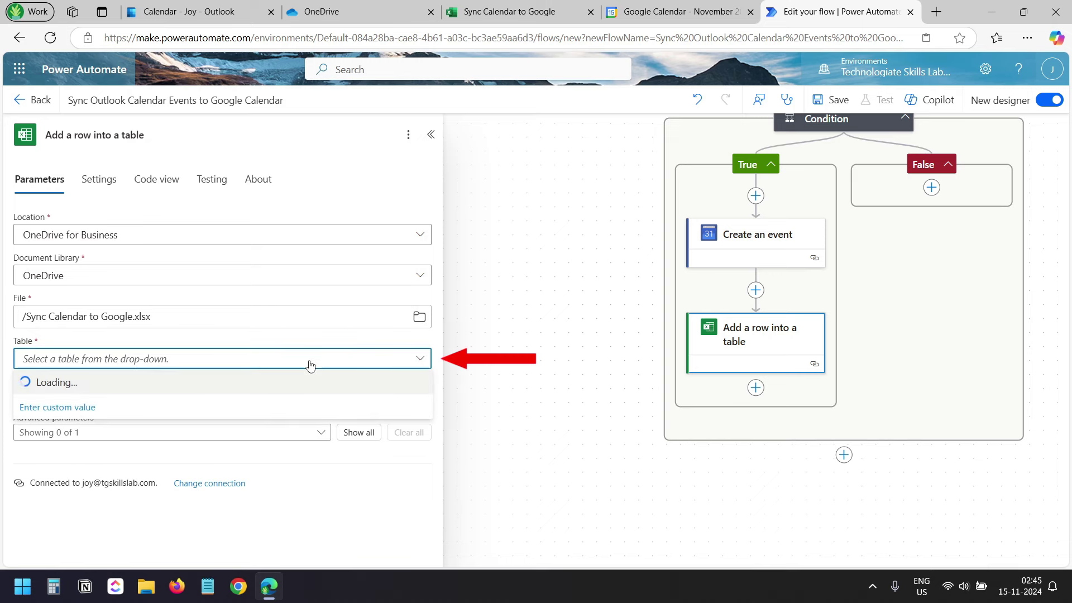
left_click(117, 382)
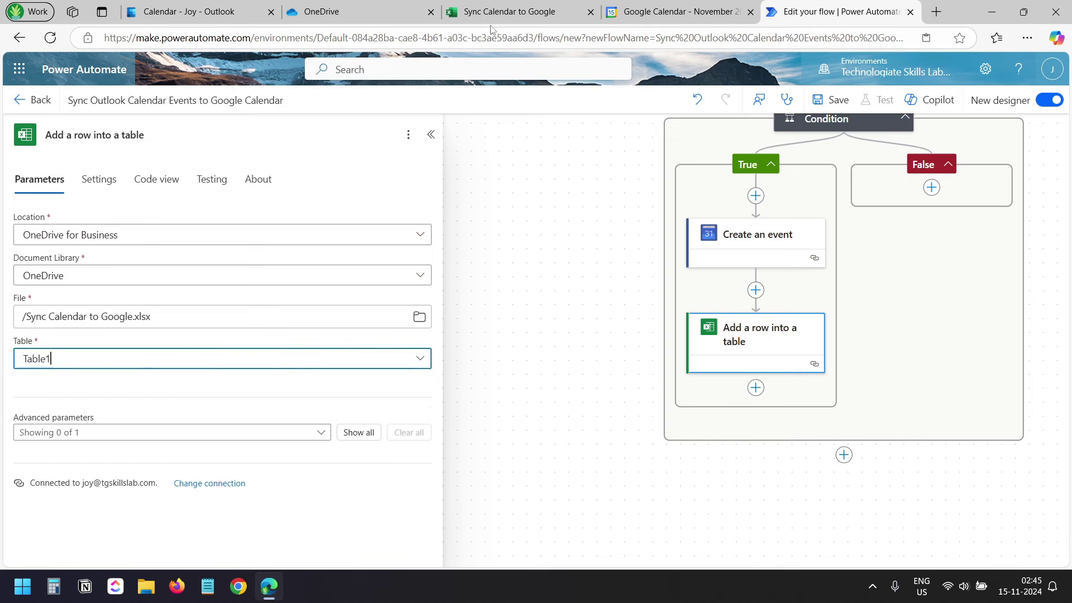
- Check the table's name in the Sync Calendar to Google workbook, and return to the Power Automate flow
left_click(509, 12)
left_click(169, 247)
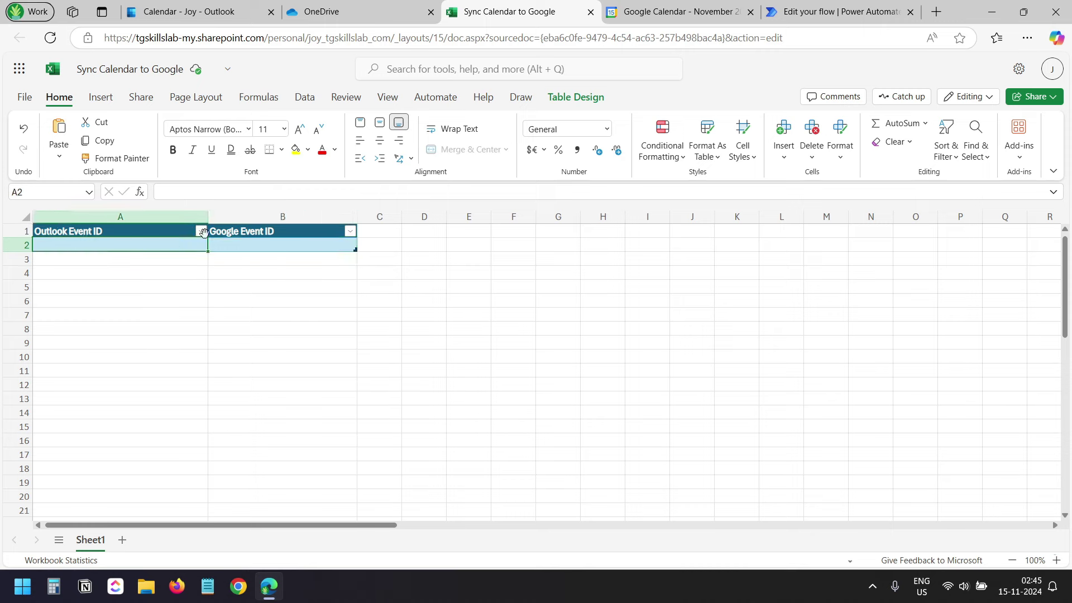
left_click(576, 98)
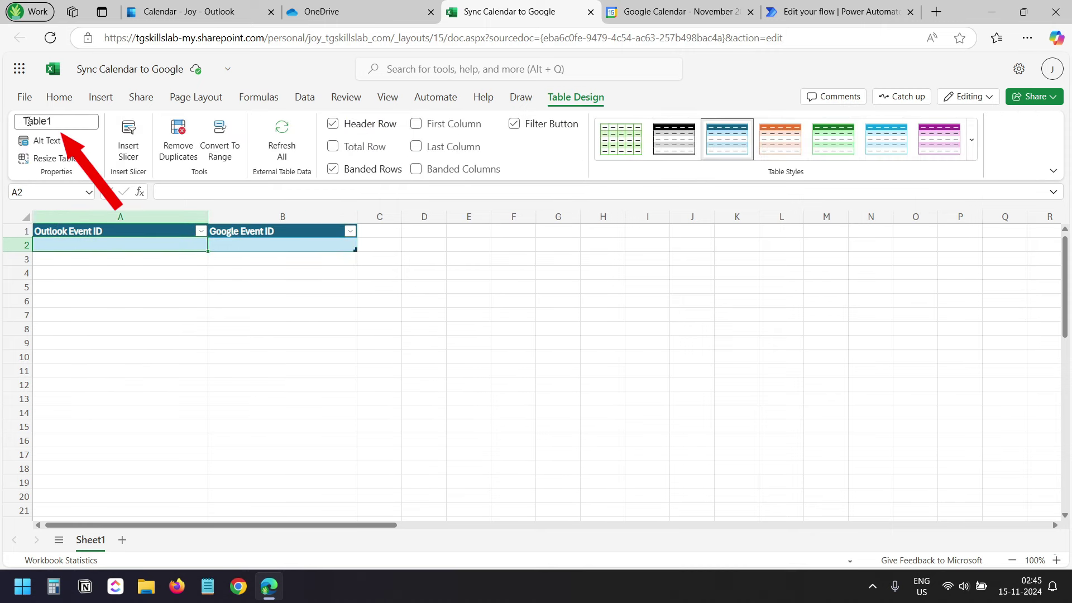
left_click(841, 12)
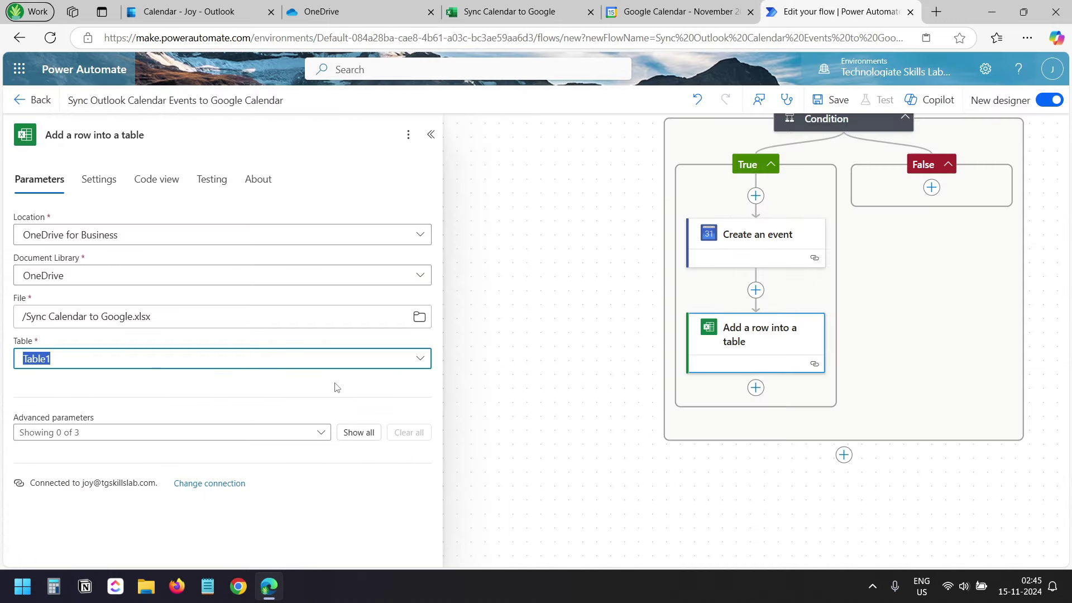
left_click(336, 395)
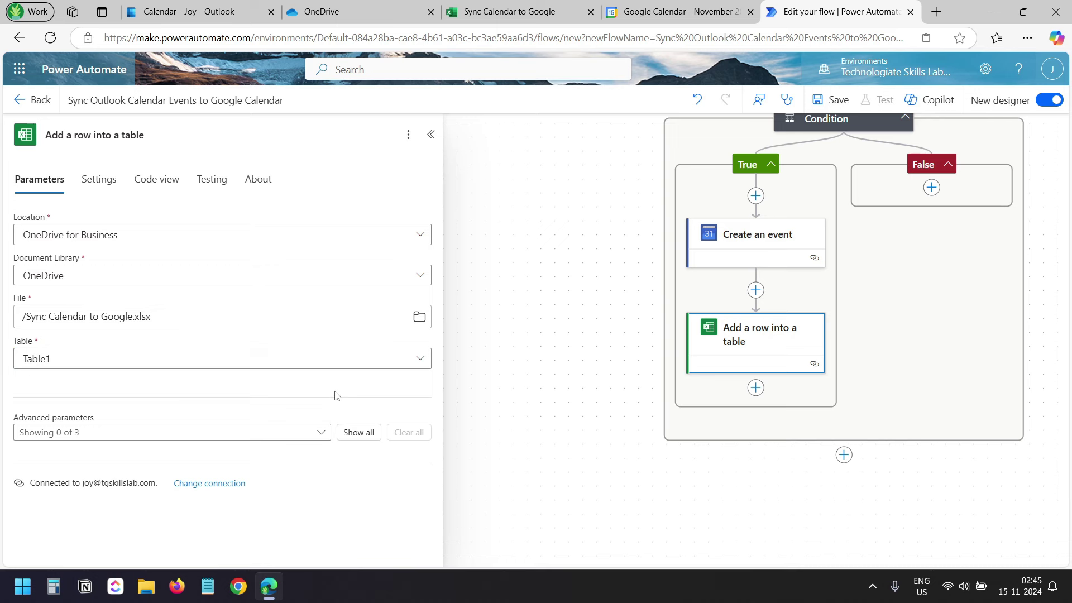
- Add the advanced parameters Outlook Event ID and Google Event ID to the "Add a row into a table" action
left_click(257, 433)
left_click(79, 480)
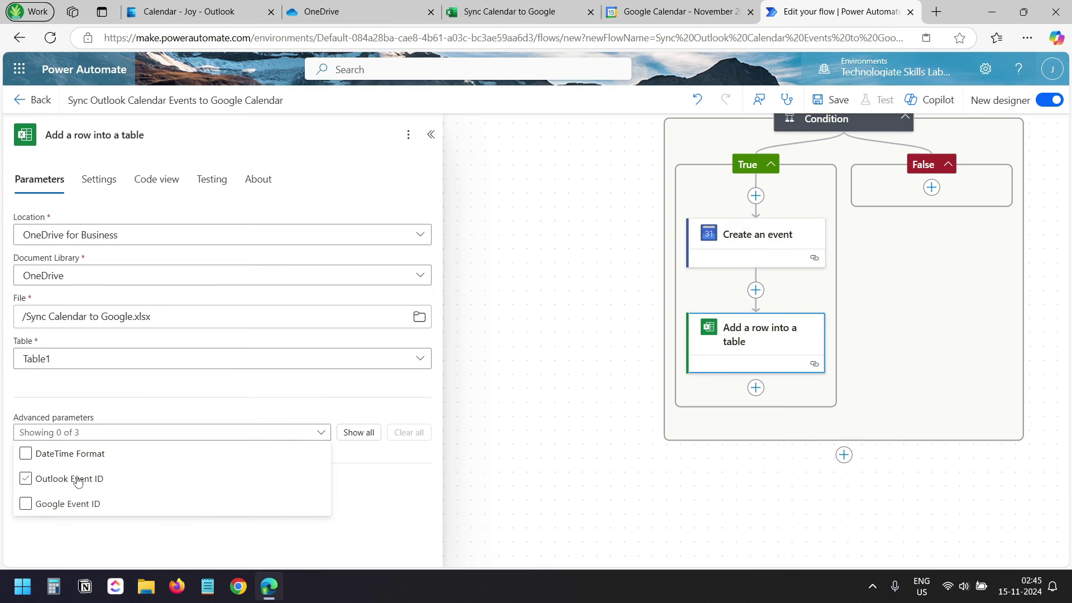
left_click(30, 482)
left_click(26, 504)
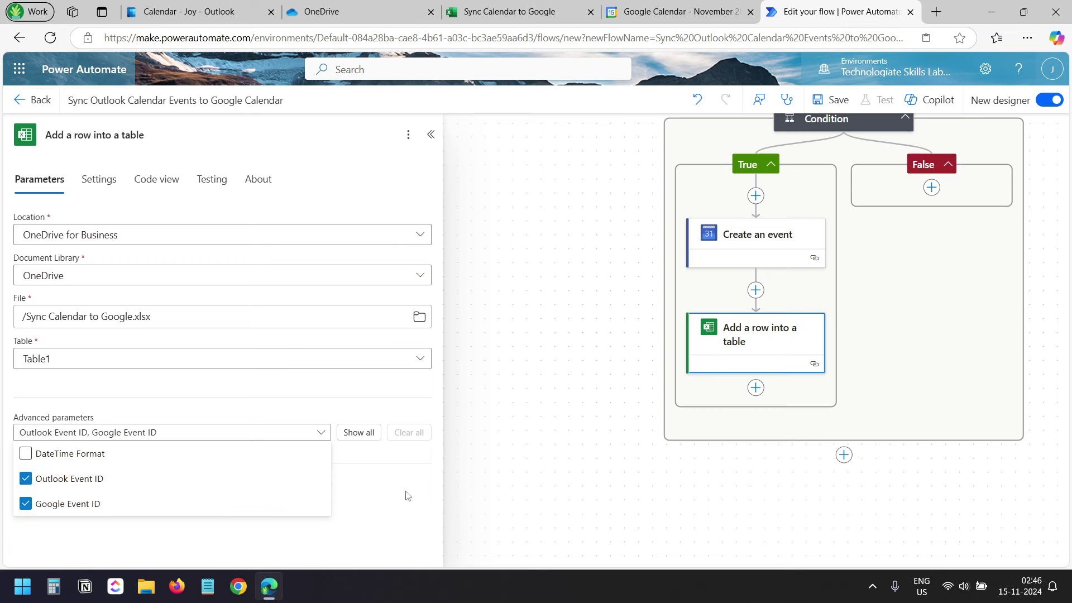
left_click(385, 497)
- Fill Outlook Event ID with the dynamic content Id from the "When an event is added, updated or deleted (V3)" trigger
left_click(115, 460)
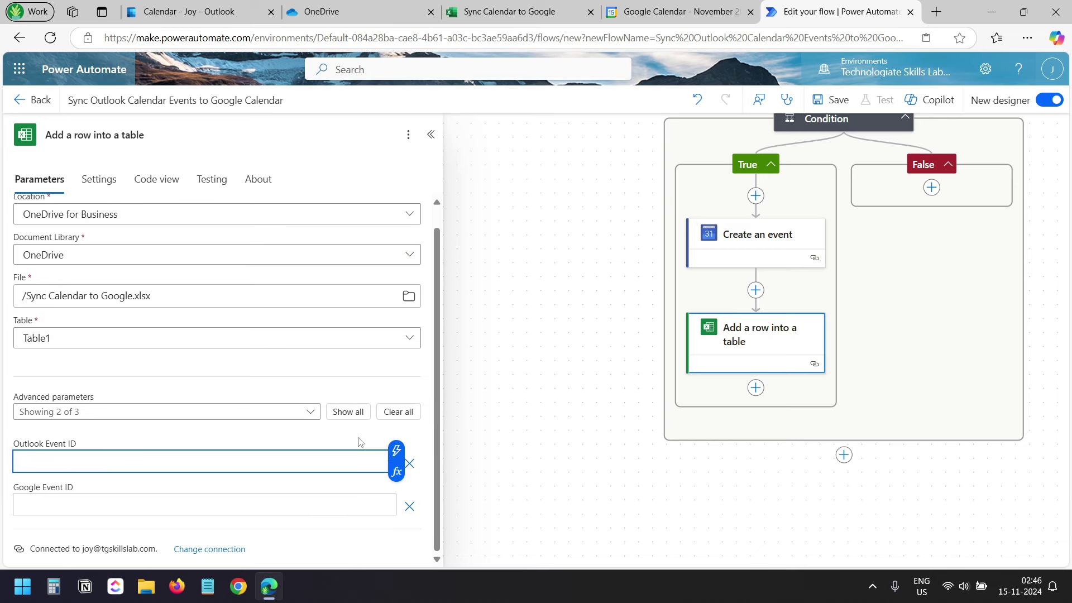
left_click(396, 452)
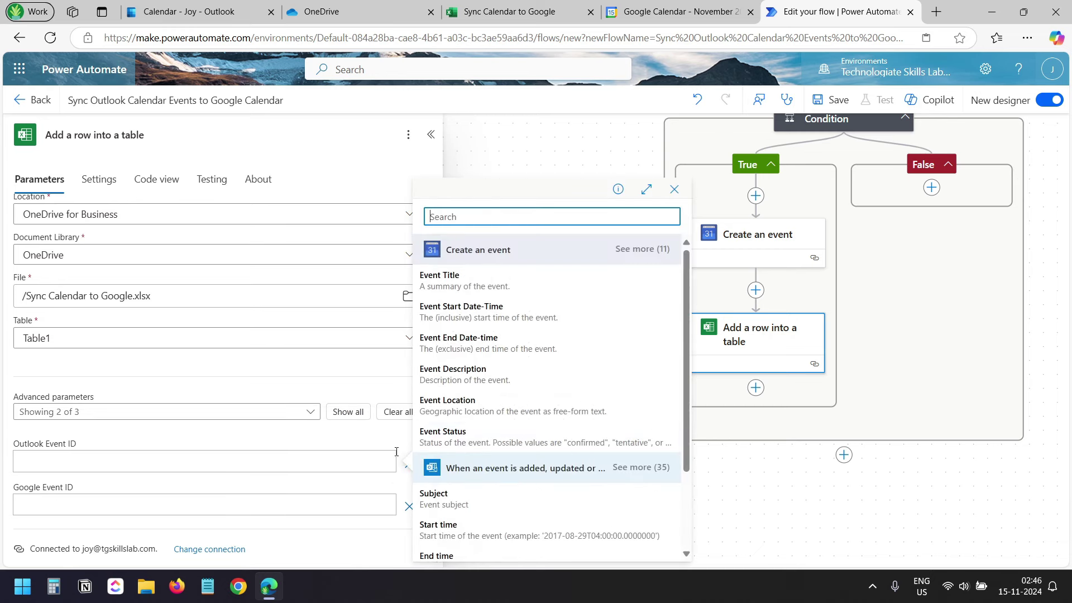
scroll(456, 400, "down", 1)
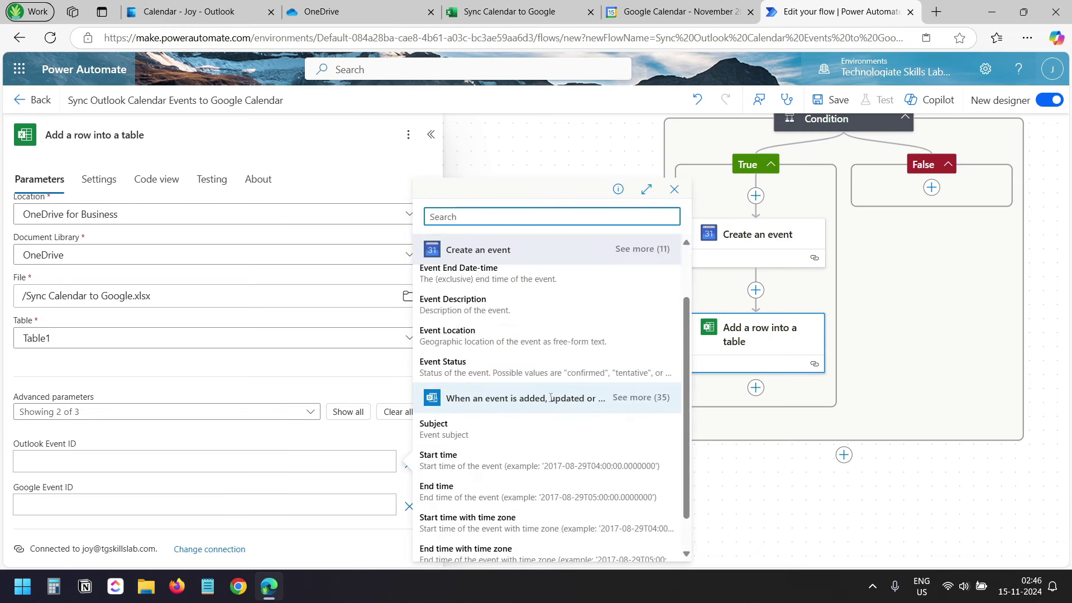
scroll(591, 398, "down", 1)
left_click(640, 367)
scroll(616, 363, "down", 7)
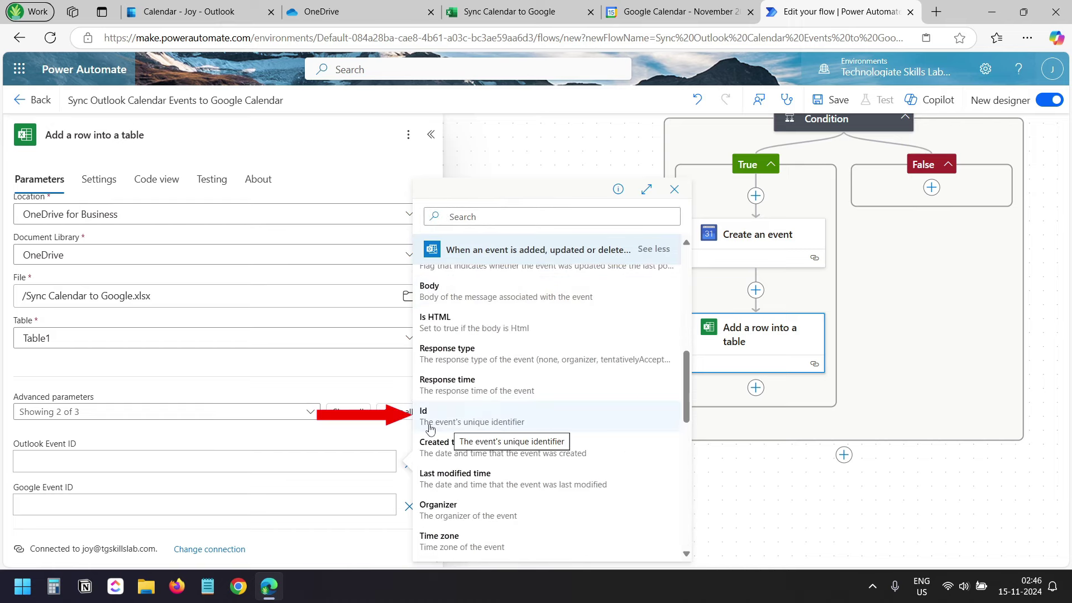
left_click(491, 425)
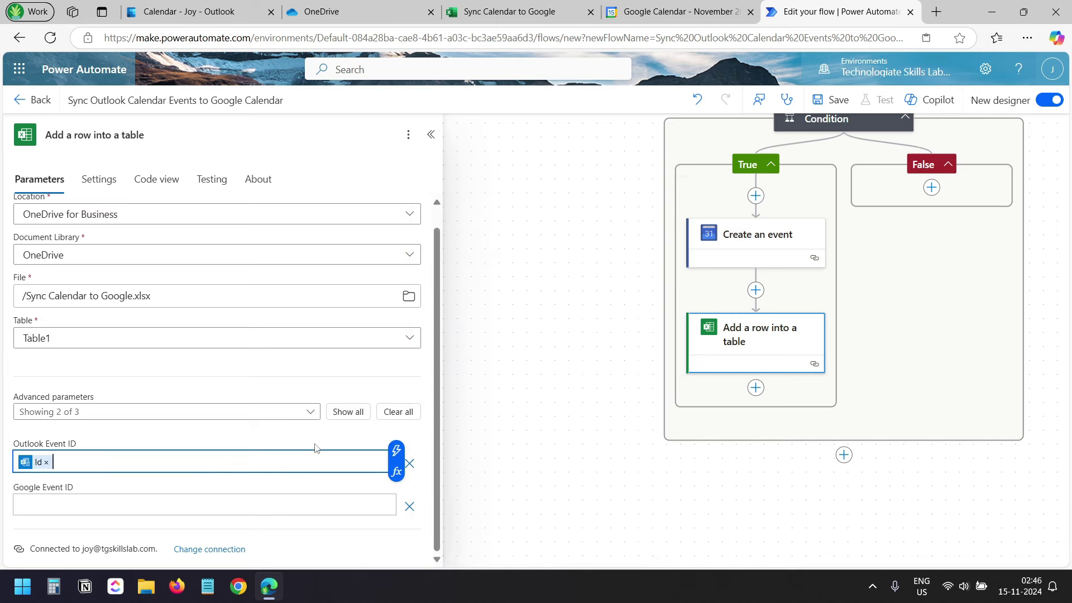
- Fill Google Event ID with the dynamic content "Event Event ID" from "Create an event", and collapse the action's settings
left_click(94, 505)
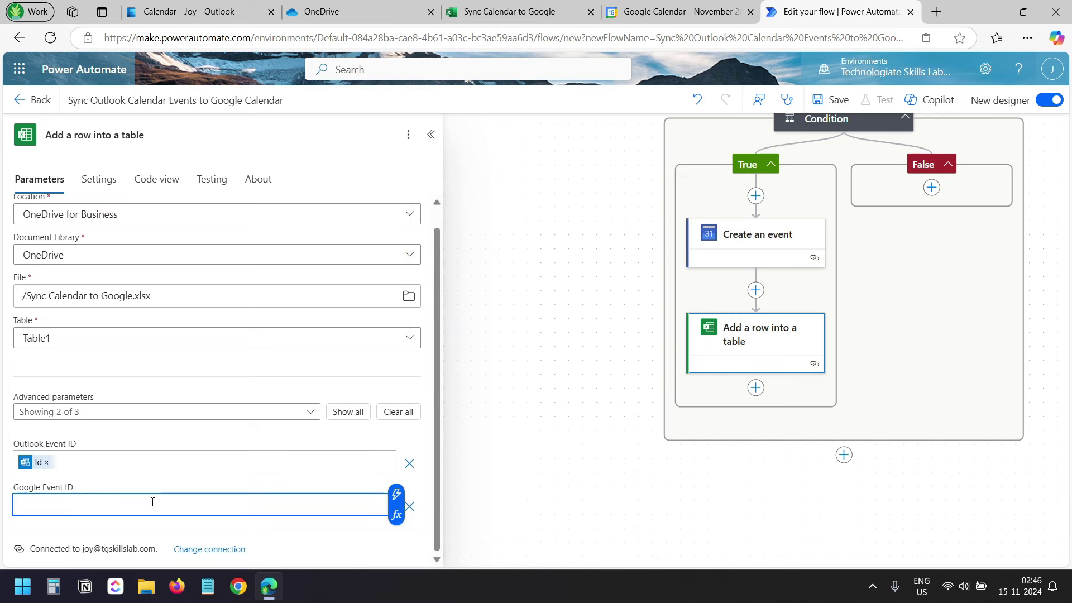
left_click(405, 497)
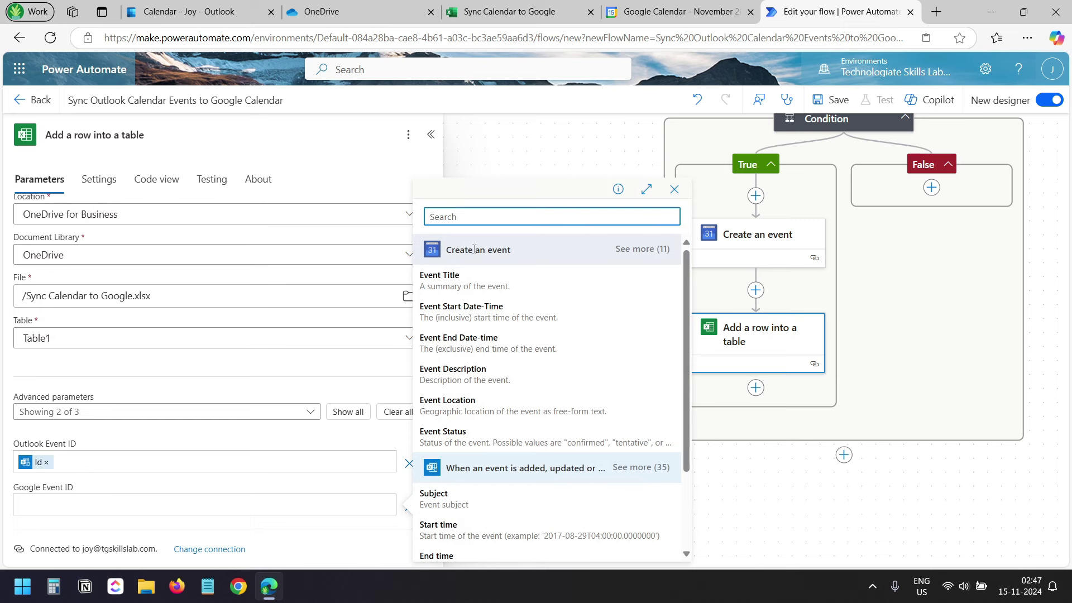
left_click(642, 250)
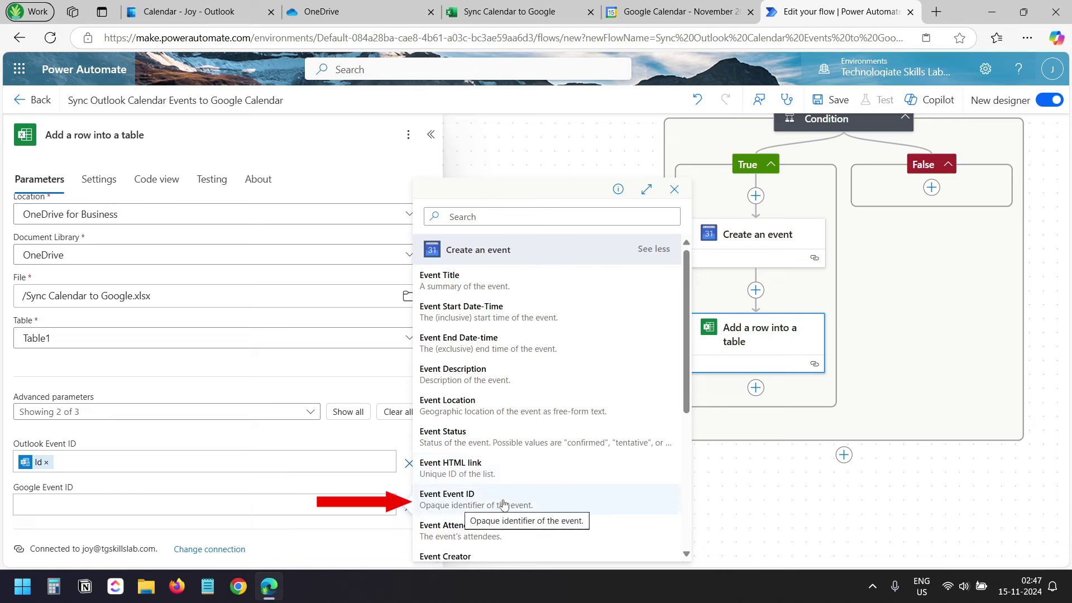
left_click(464, 501)
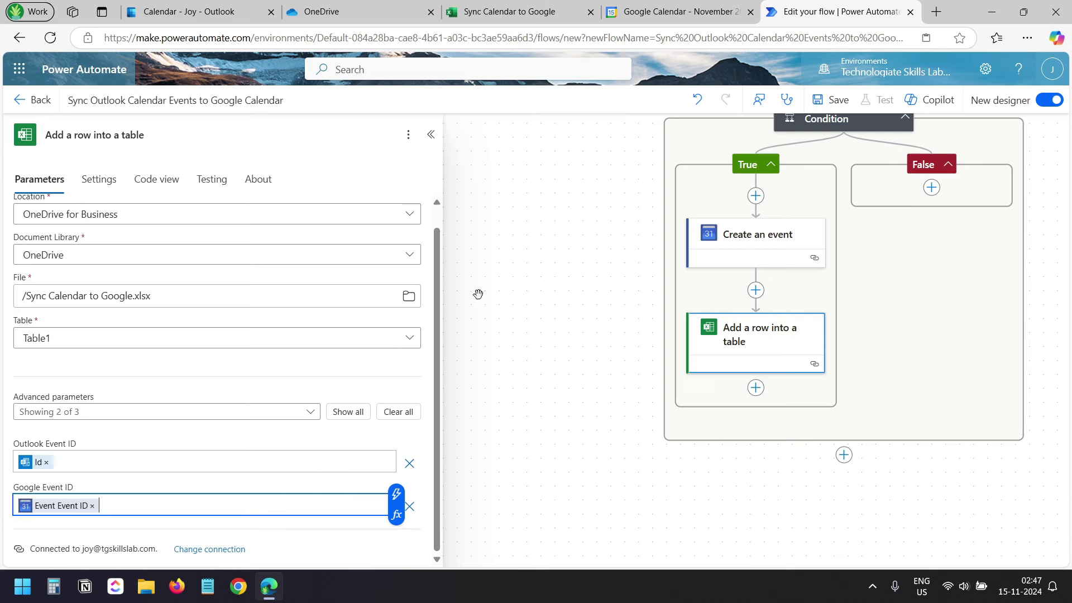
left_click(431, 134)
- Add a Control Condition action inside the False branch of the existing Condition
left_click_drag(467, 160, 421, 166)
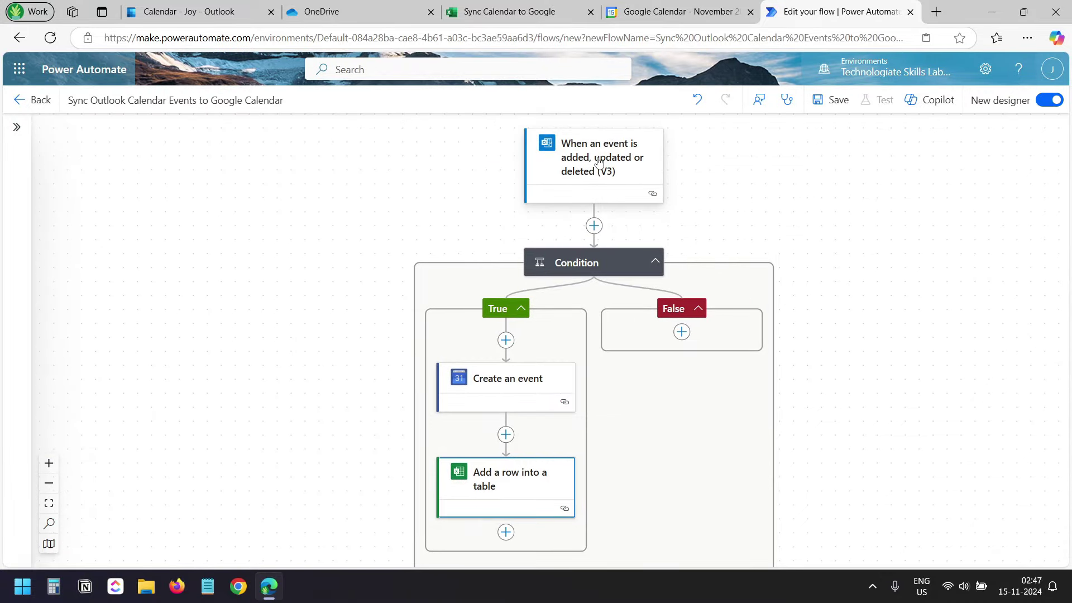
left_click_drag(497, 201, 509, 130)
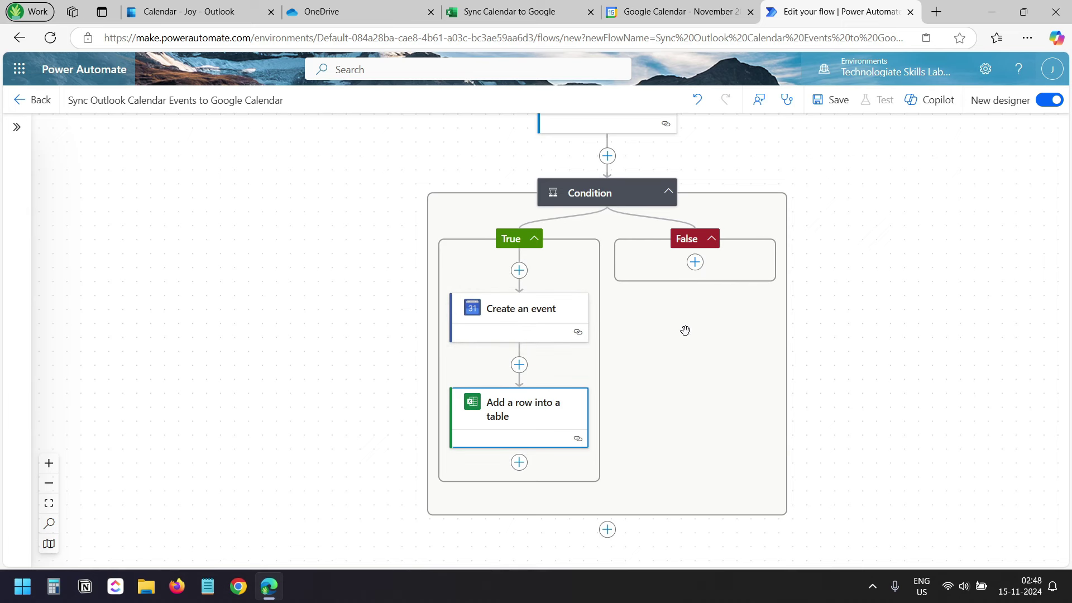
left_click(695, 262)
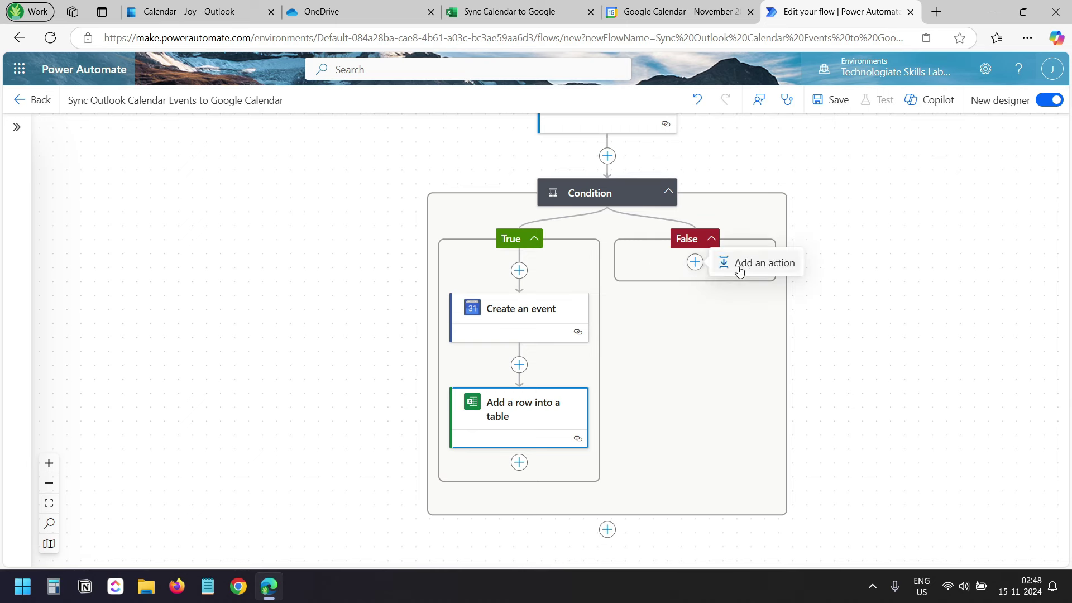
left_click(754, 266)
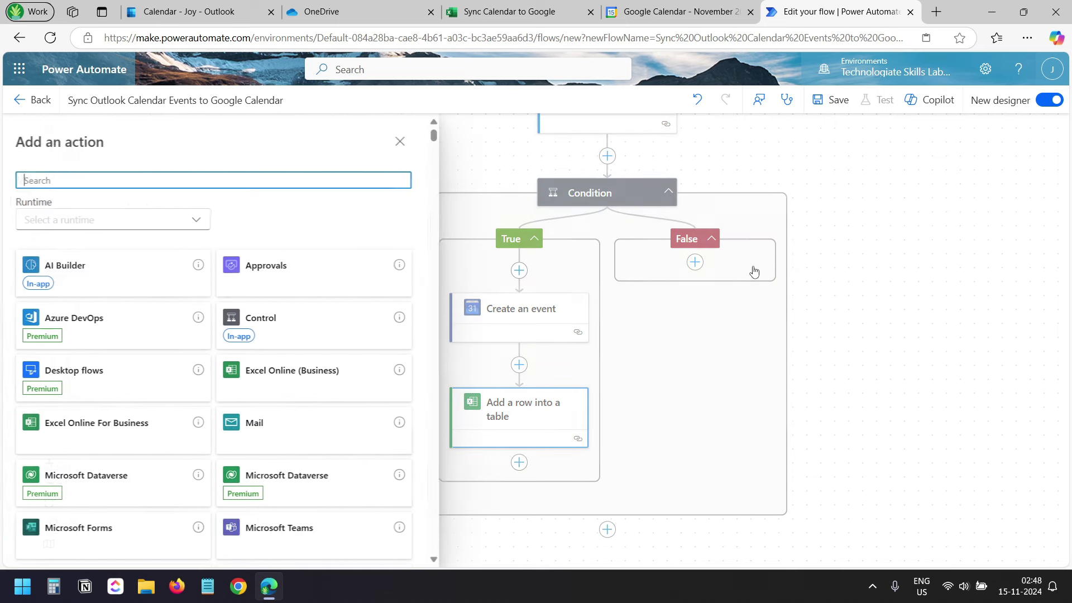
left_click(299, 329)
left_click(113, 278)
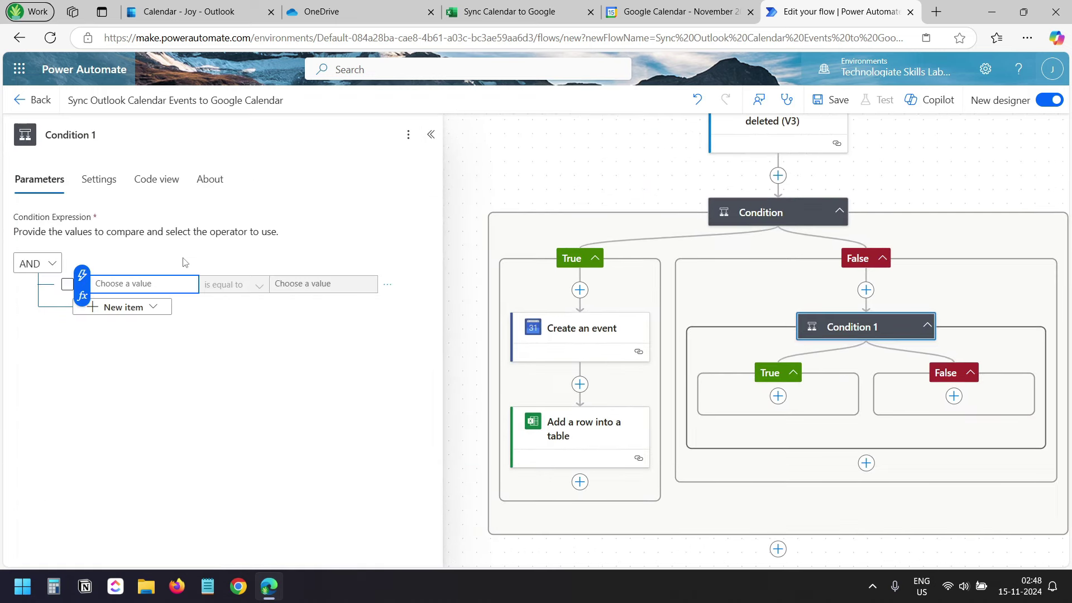
- Set the nested condition to check that the trigger's Action Type is equal to "updated"
left_click(83, 277)
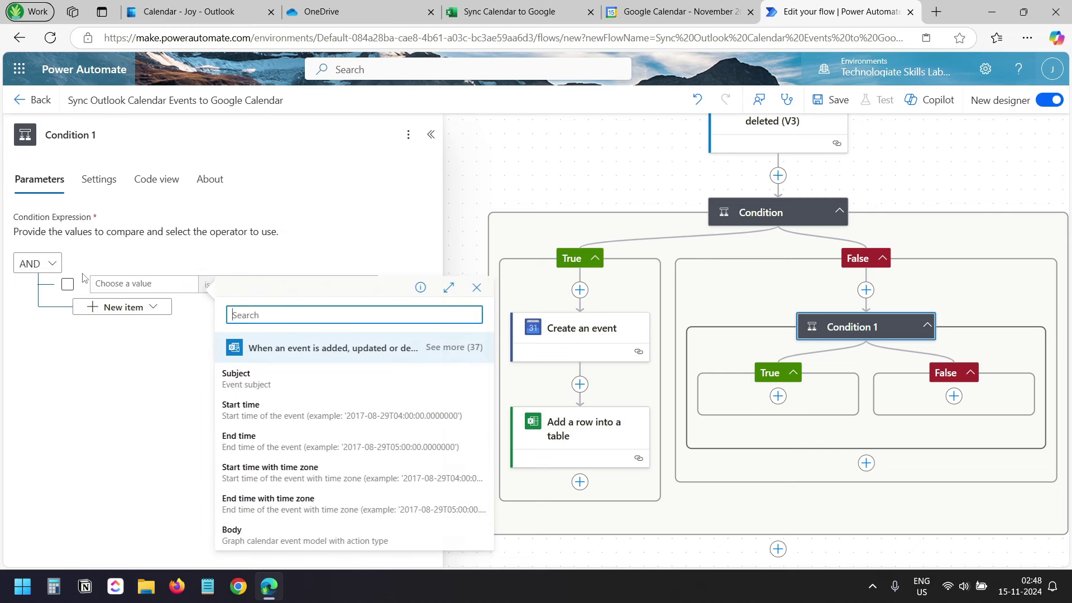
left_click(445, 351)
scroll(426, 358, "down", 1)
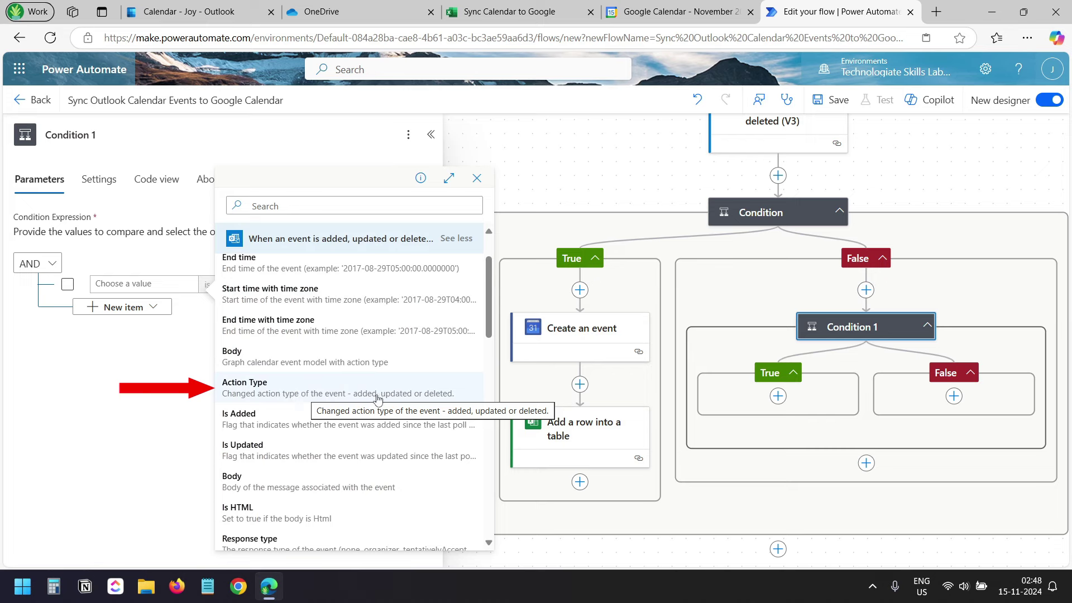
left_click(398, 400)
left_click(341, 287)
type("updated")
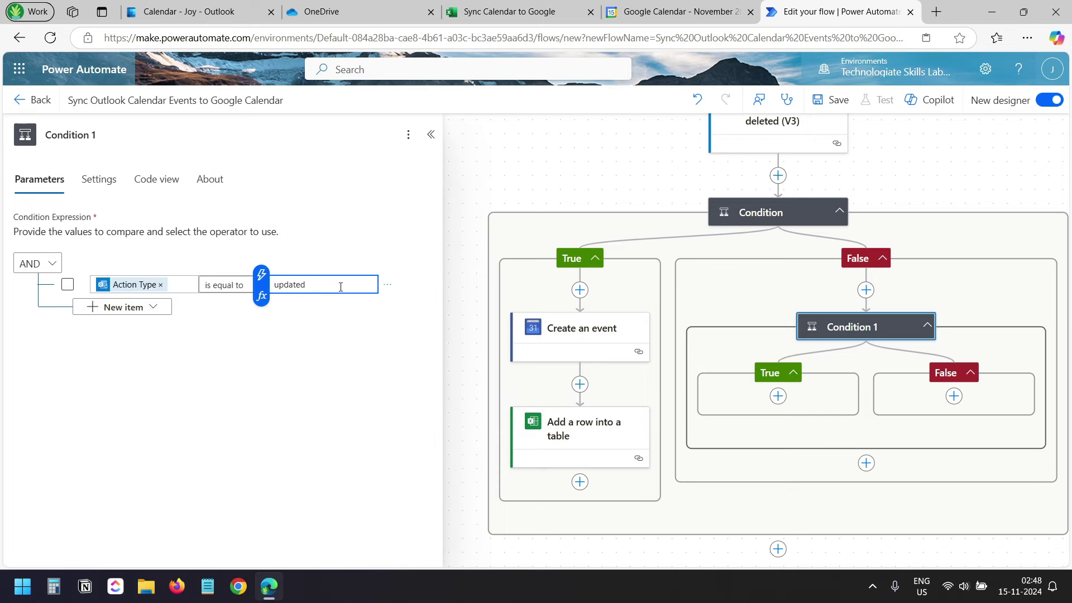
- Add the Google Calendar action "Update an event" to the True branch of the nested condition
left_click(778, 396)
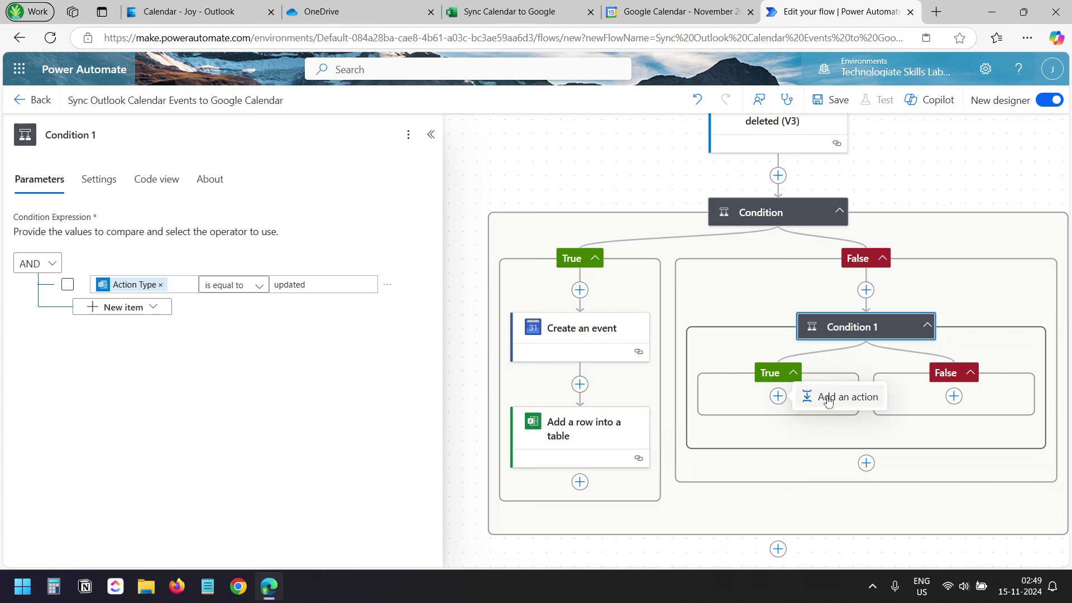
left_click(828, 398)
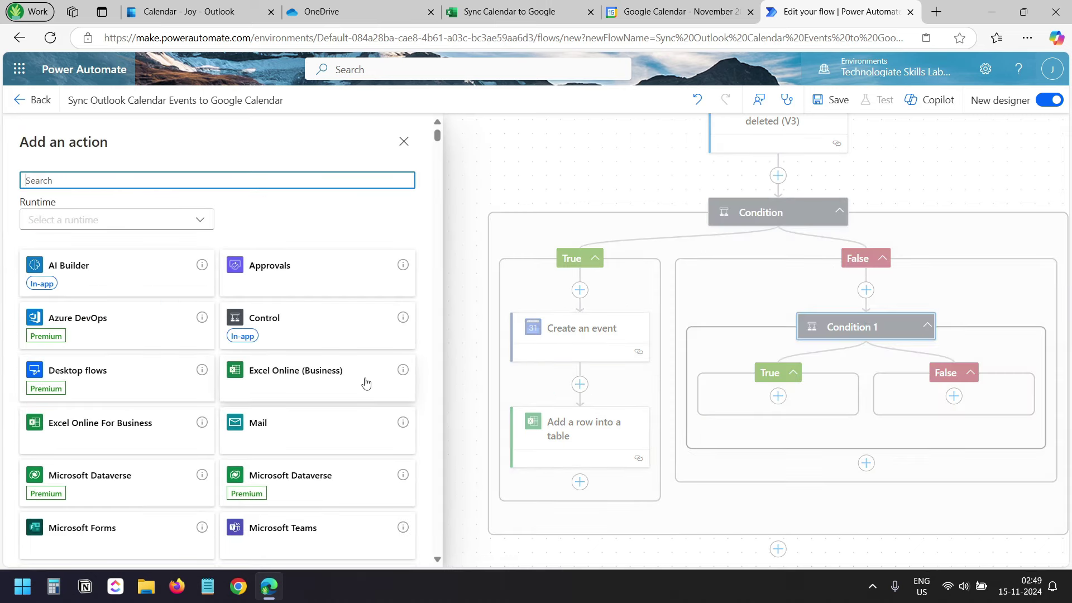
type("google")
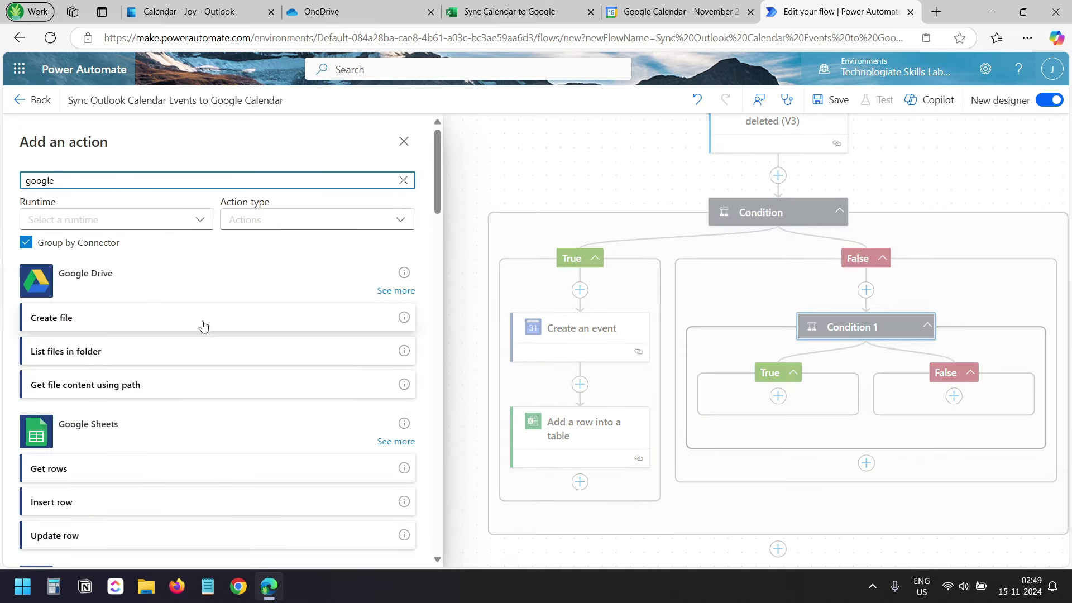
scroll(249, 311, "down", 4)
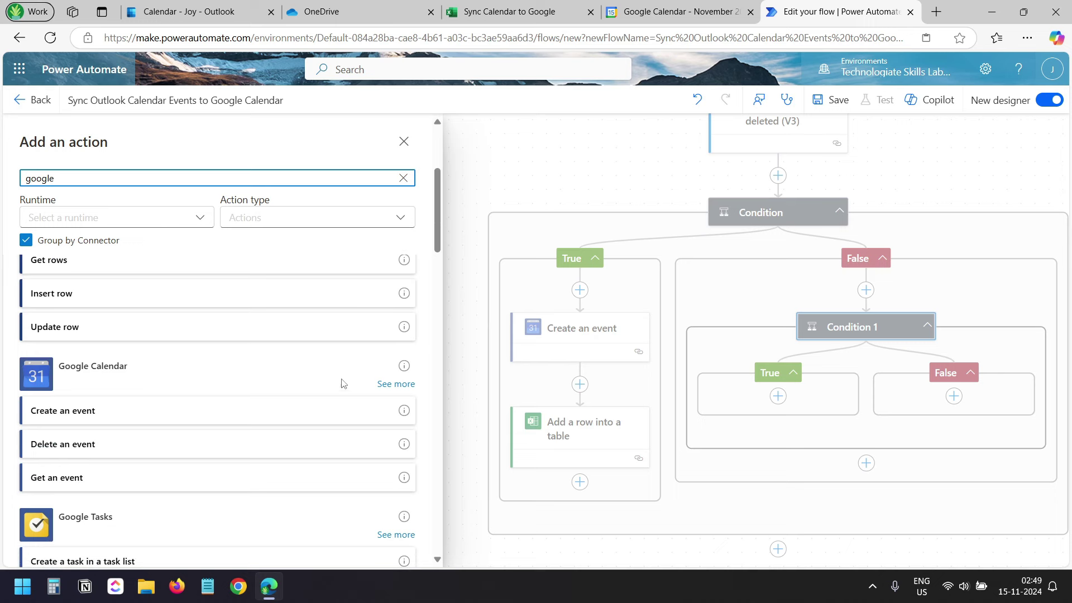
left_click(408, 386)
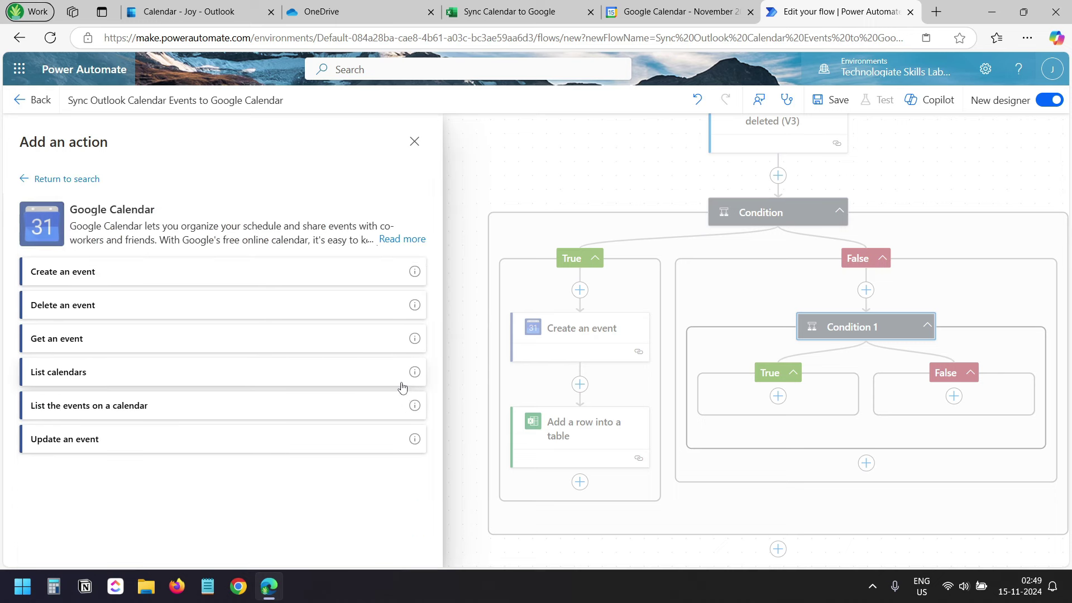
left_click(129, 452)
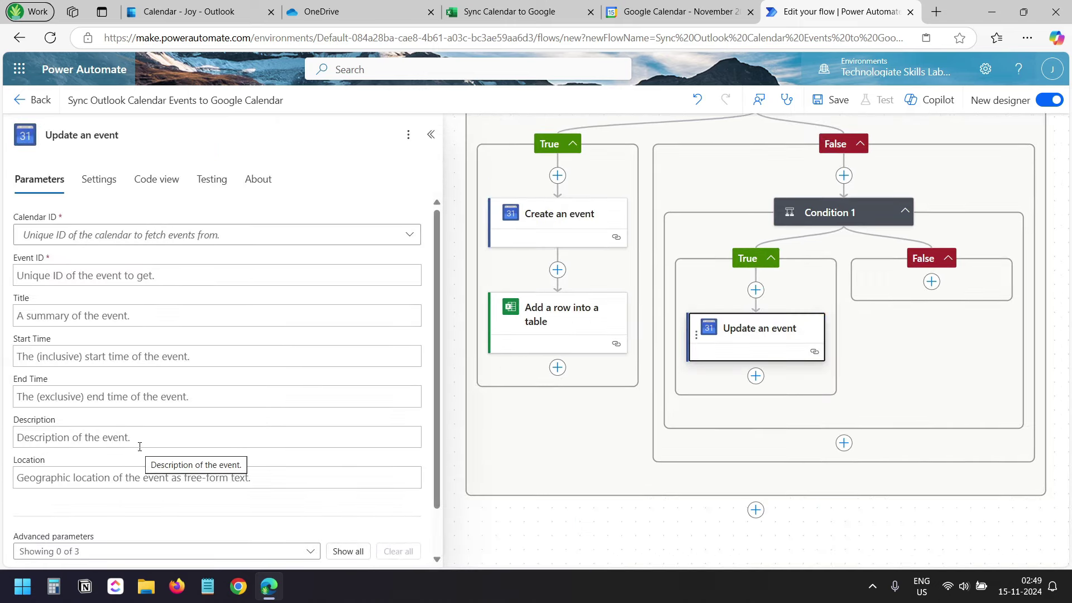
- Set the Calendar ID of "Update an event" to the connected Google account's calendar and move to the Event ID field
left_click(409, 234)
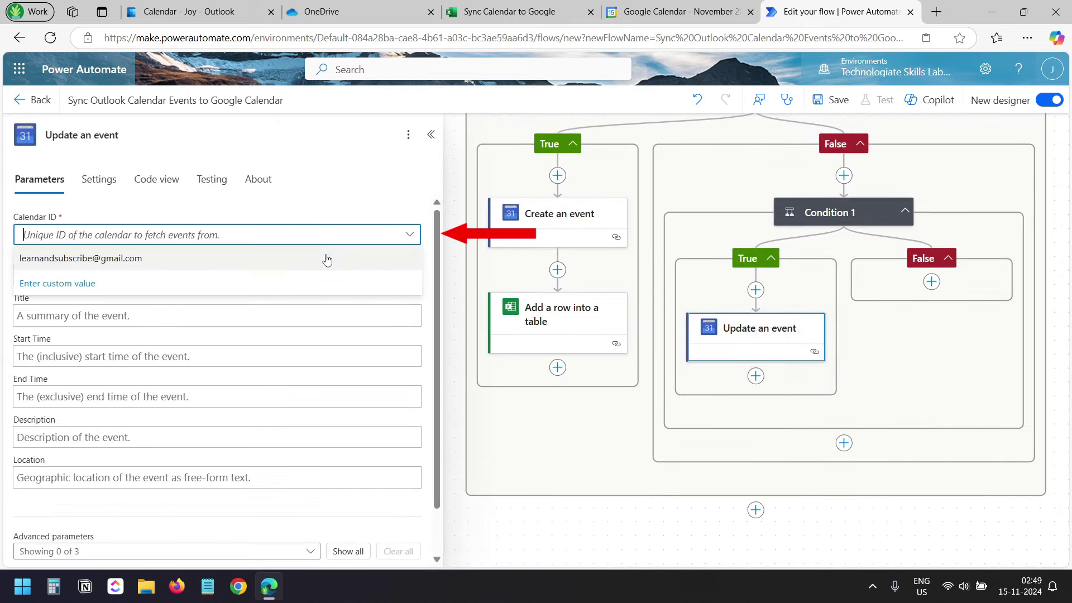
left_click(135, 259)
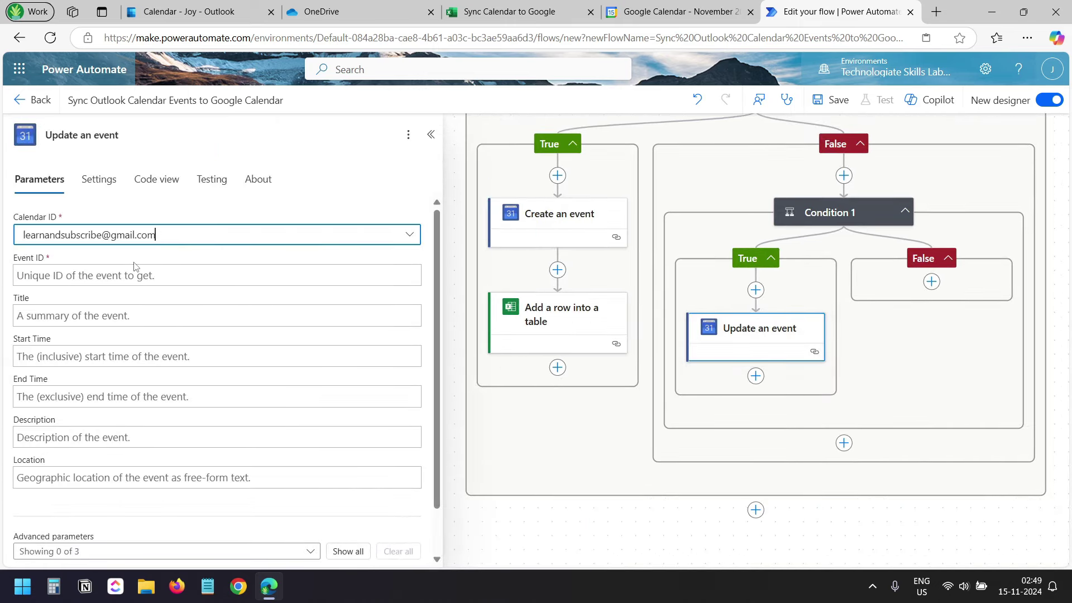
left_click(145, 276)
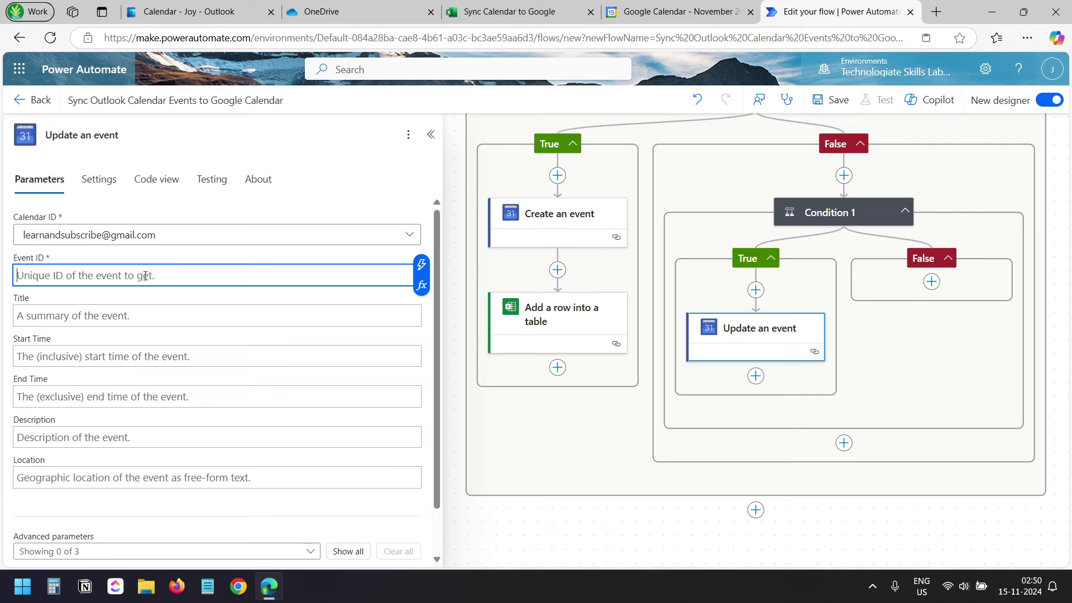
- Check the event ID columns of the table in the "Sync Calendar to Google" workbook, and return to the flow
left_click(550, 12)
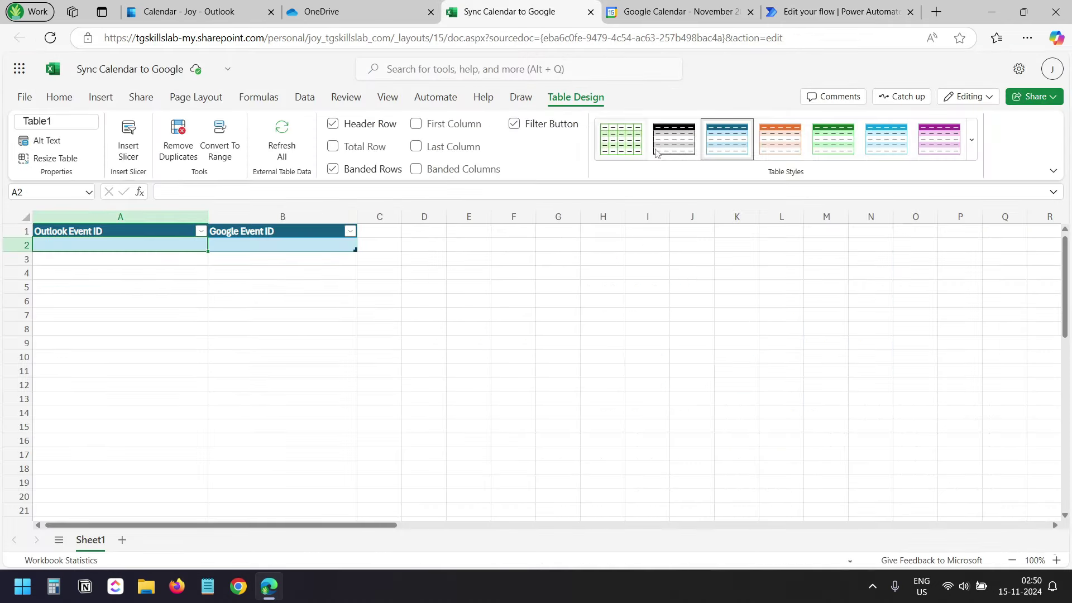
left_click(815, 13)
left_click(747, 337)
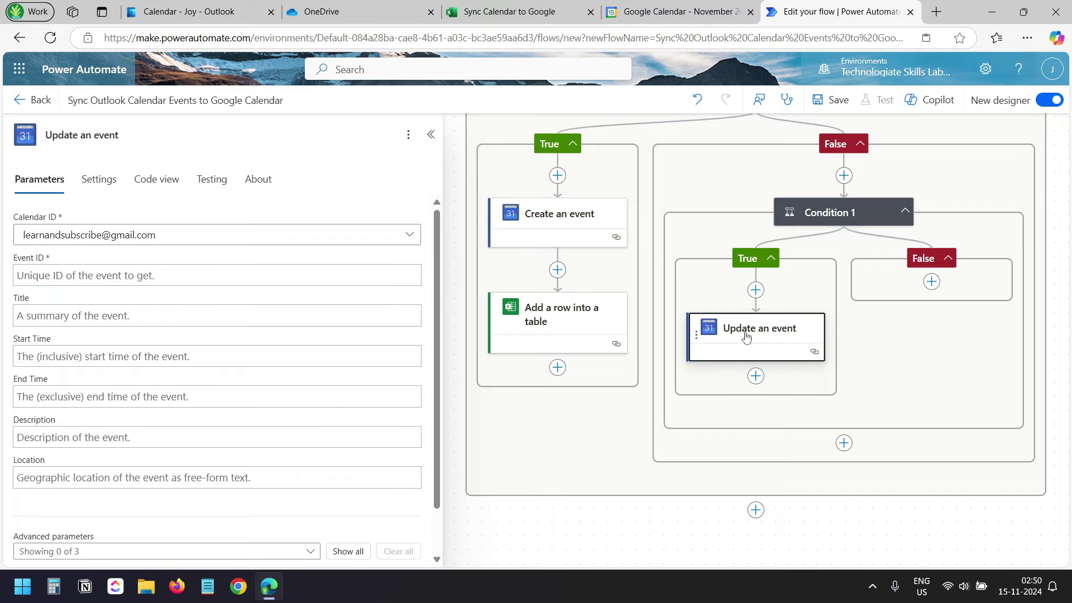
left_click(502, 12)
left_click(838, 12)
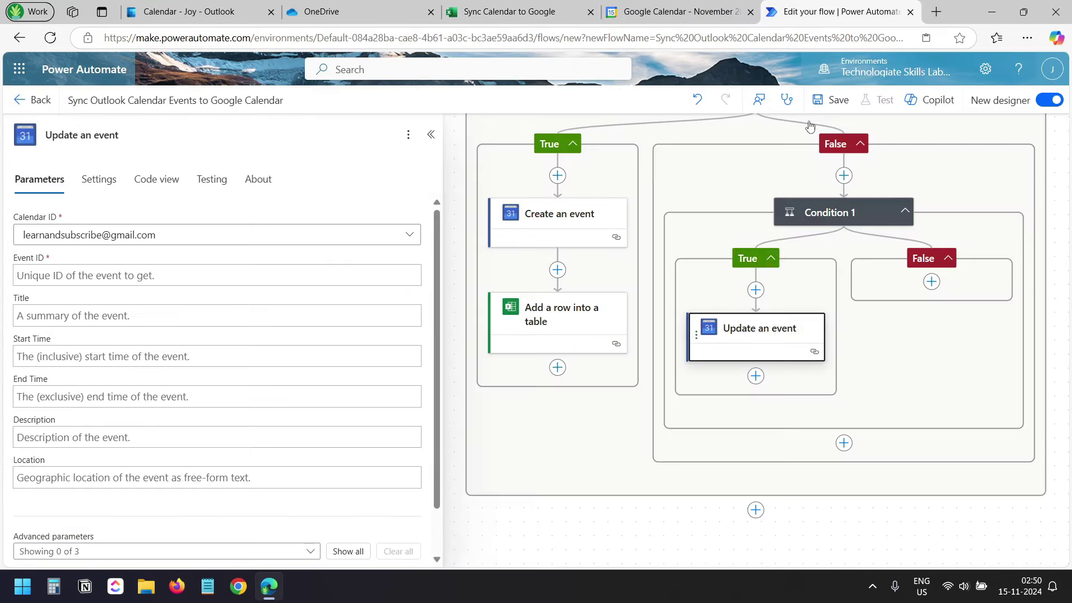
- Insert the Excel Online (Business) action "Get a row" before "Update an event" in the nested condition's True branch
left_click(755, 290)
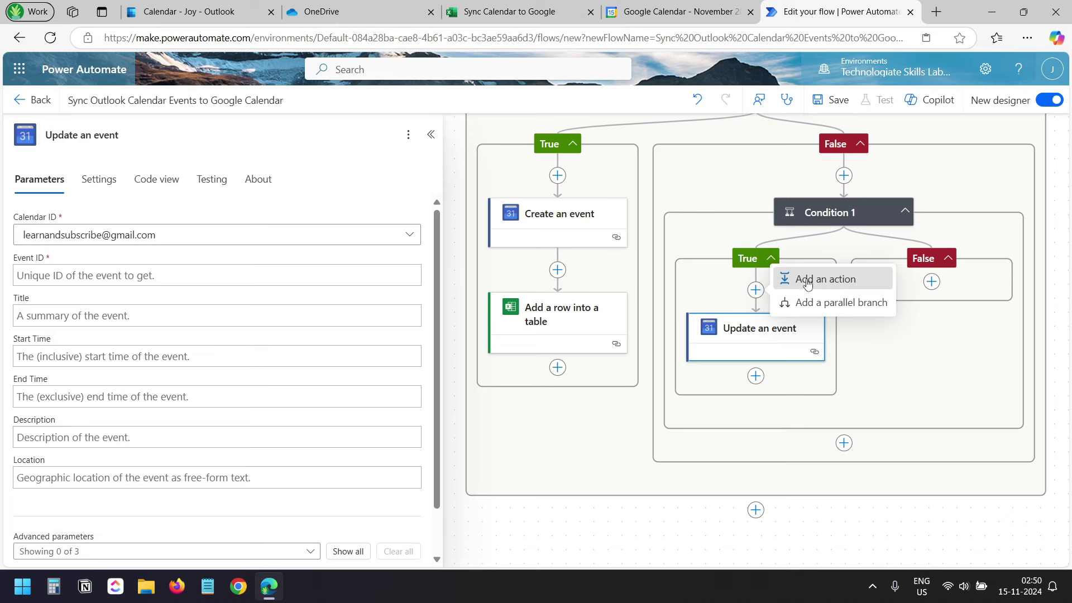
left_click(808, 284)
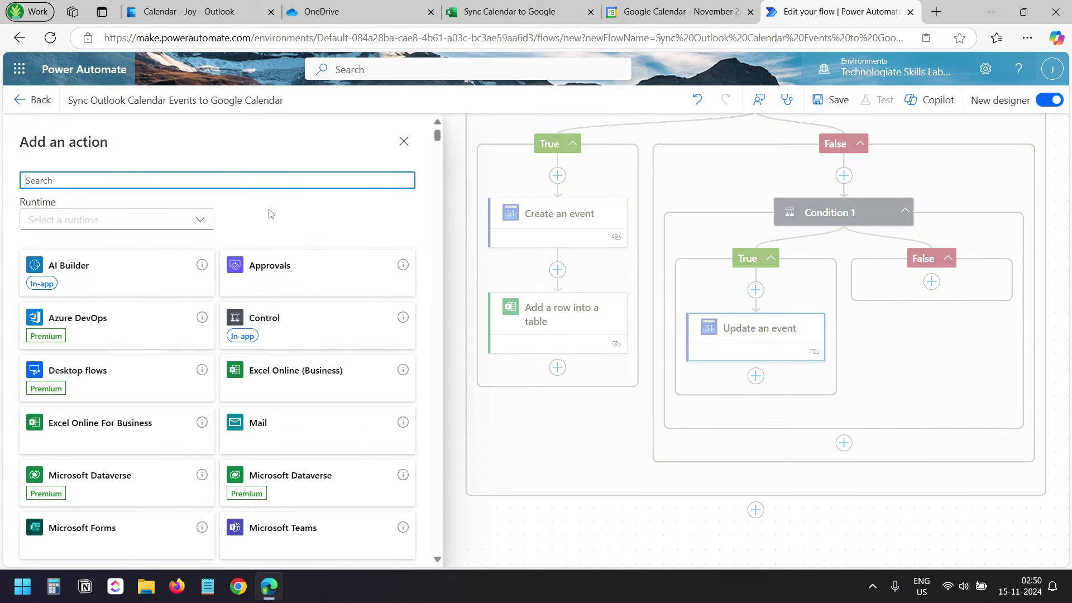
type("get row")
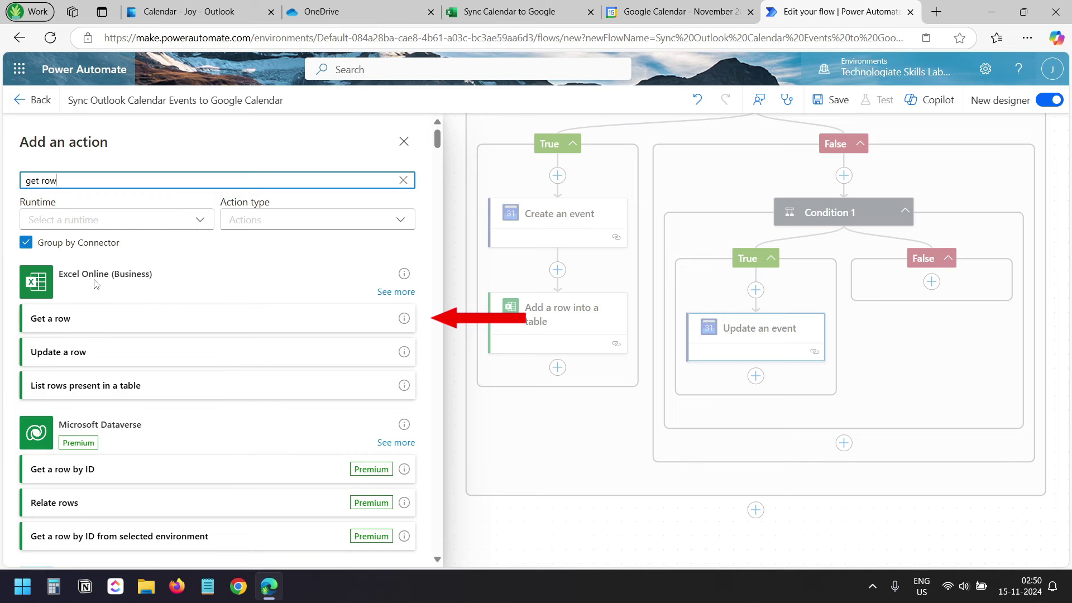
left_click(93, 322)
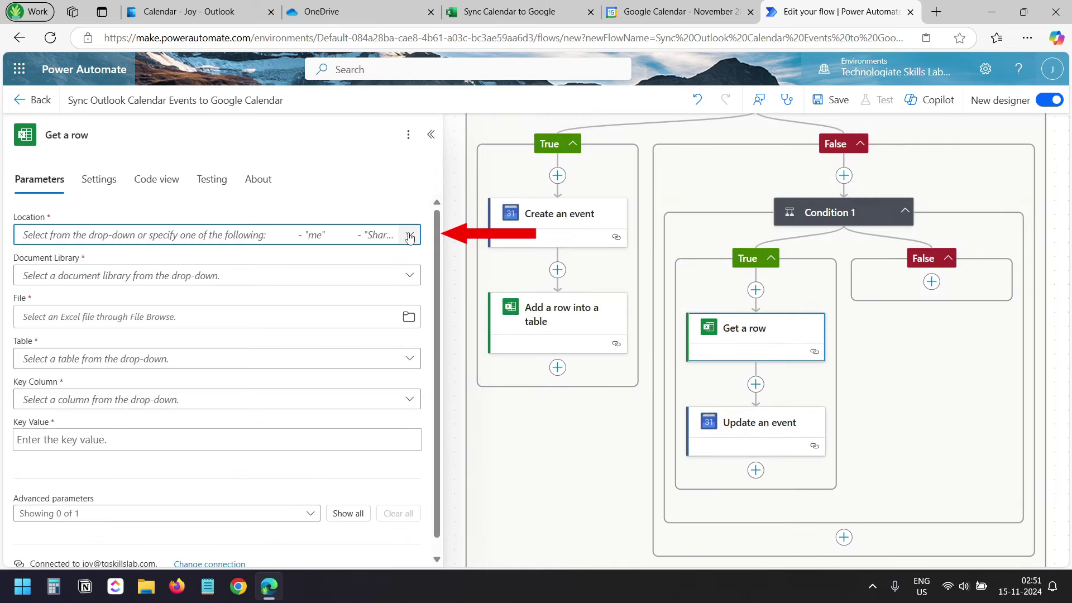
- Point "Get a row" to location OneDrive for Business, library OneDrive, file /Sync Calendar to Google.xlsx and table Table1
left_click(410, 238)
left_click(308, 257)
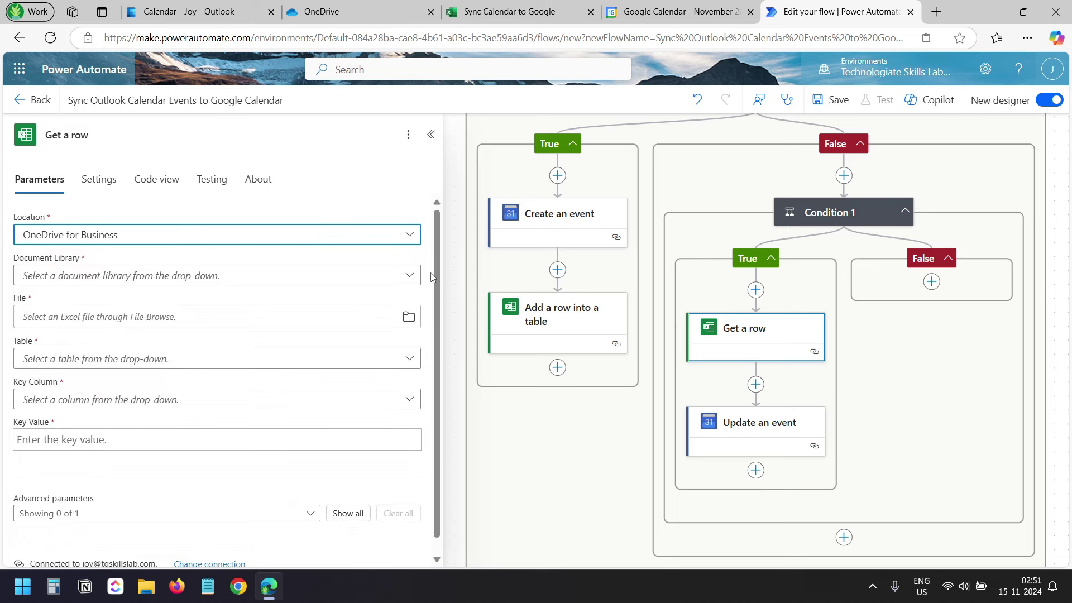
left_click(410, 275)
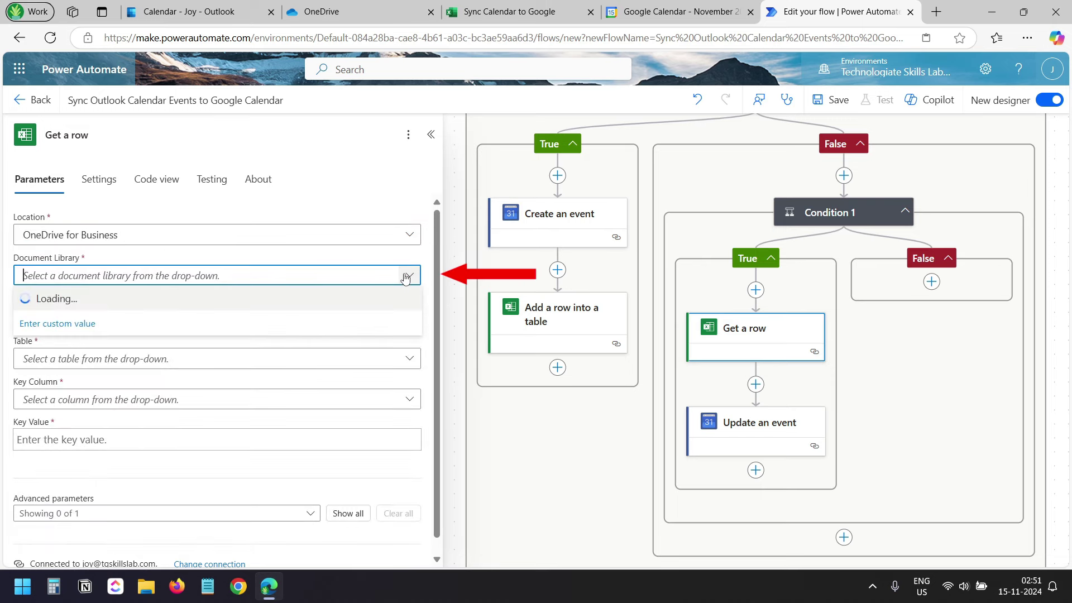
left_click(249, 299)
left_click(409, 319)
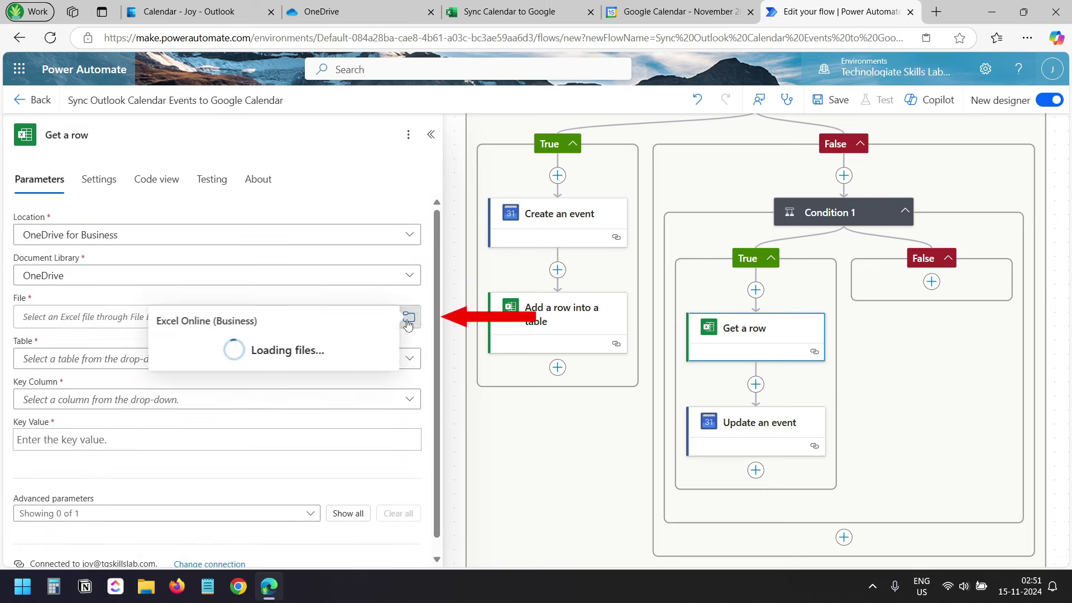
scroll(319, 243, "down", 3)
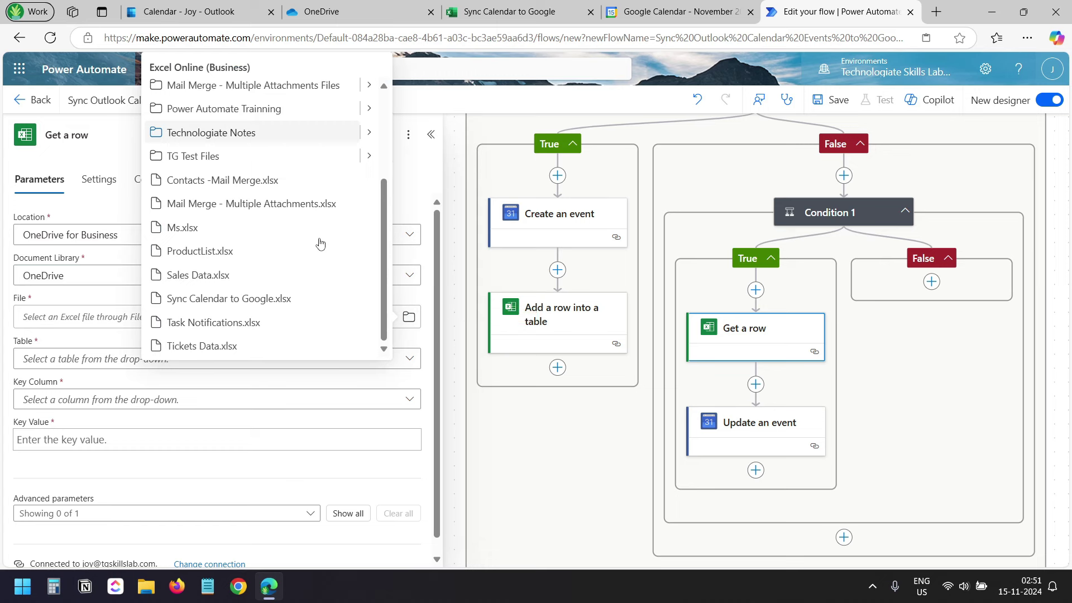
left_click(268, 302)
left_click(352, 362)
left_click(164, 383)
- Set the Key Column of "Get a row" to Outlook Event ID and its Key Value to the trigger's Id
scroll(223, 387, "down", 1)
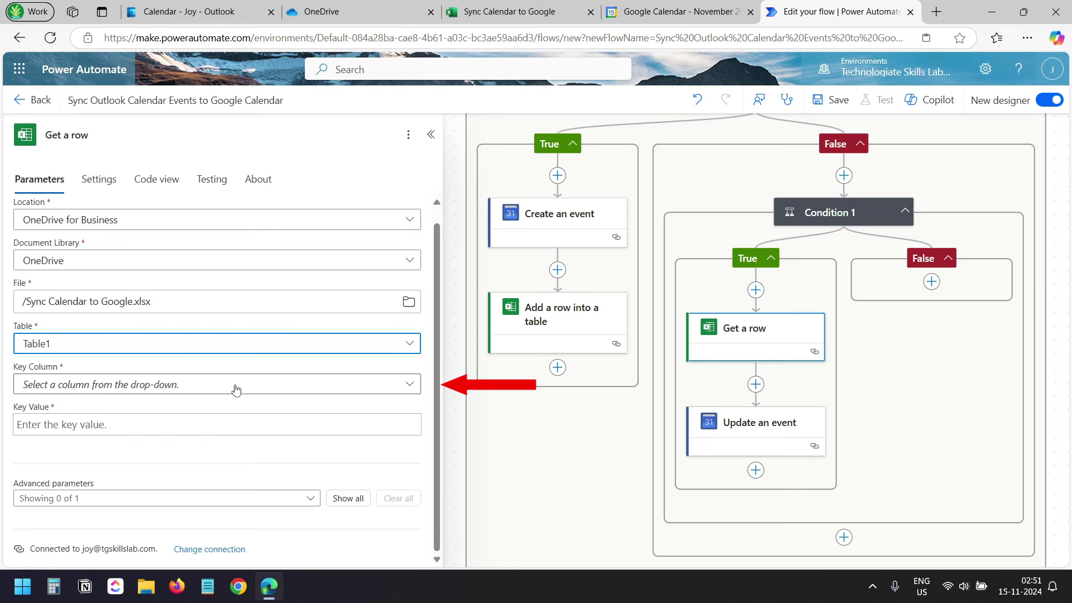
left_click(236, 390)
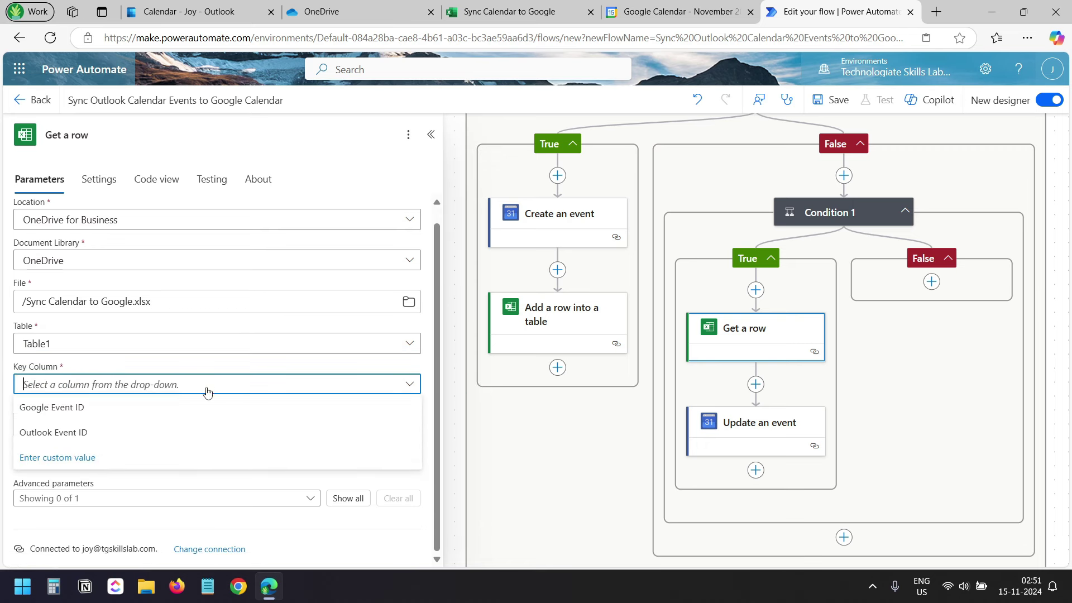
left_click(152, 431)
left_click(249, 424)
left_click(425, 420)
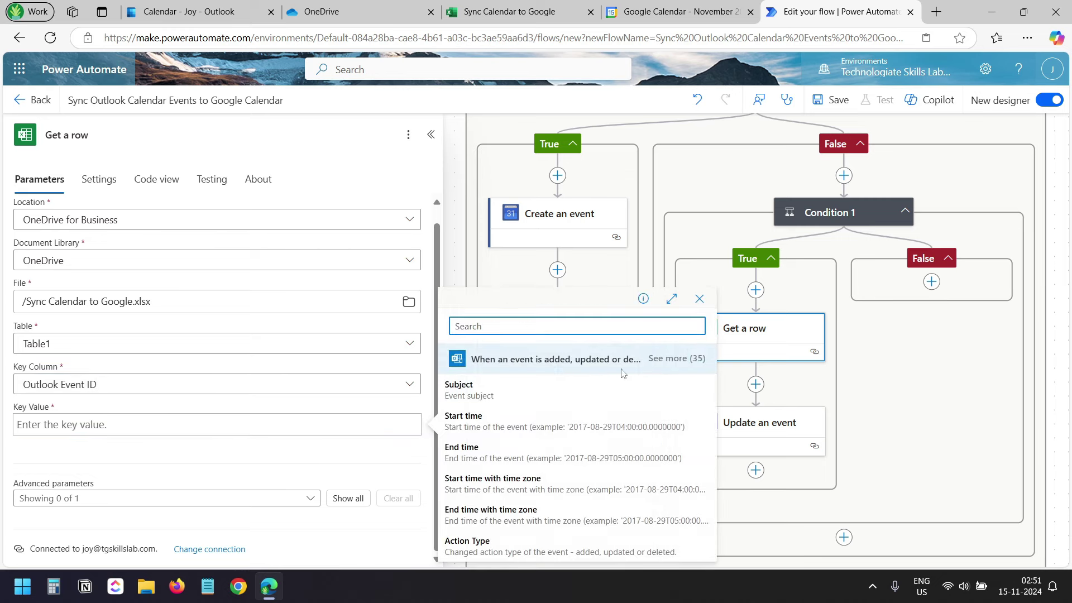
left_click(677, 358)
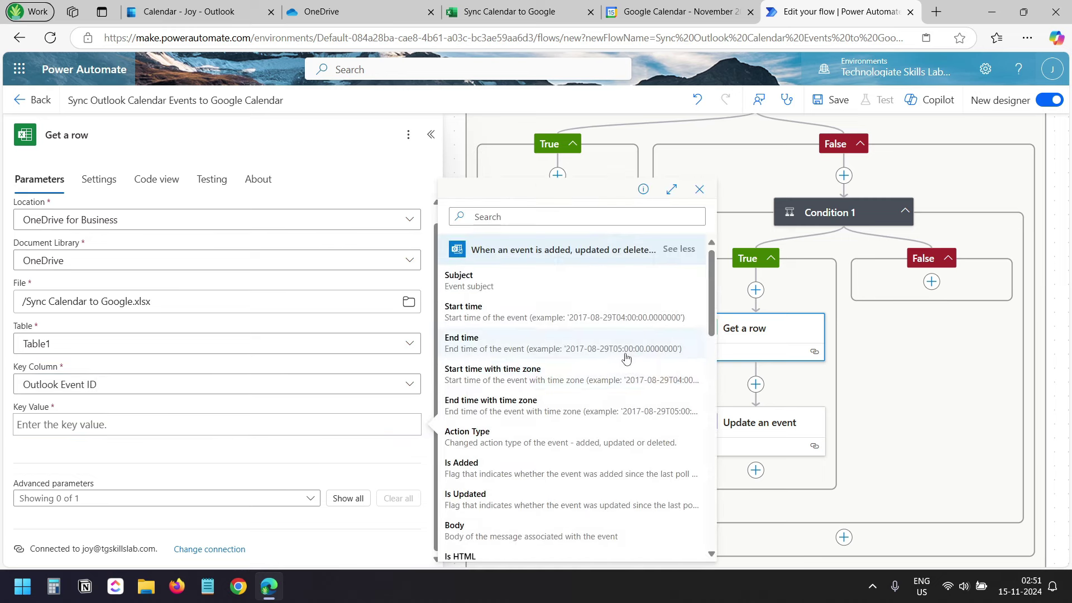
scroll(626, 359, "down", 5)
left_click(530, 379)
- Review the flow's trigger and branches, and examine the Outlook Event ID and Google Event ID columns in the Excel workbook
scroll(774, 231, "up", 3)
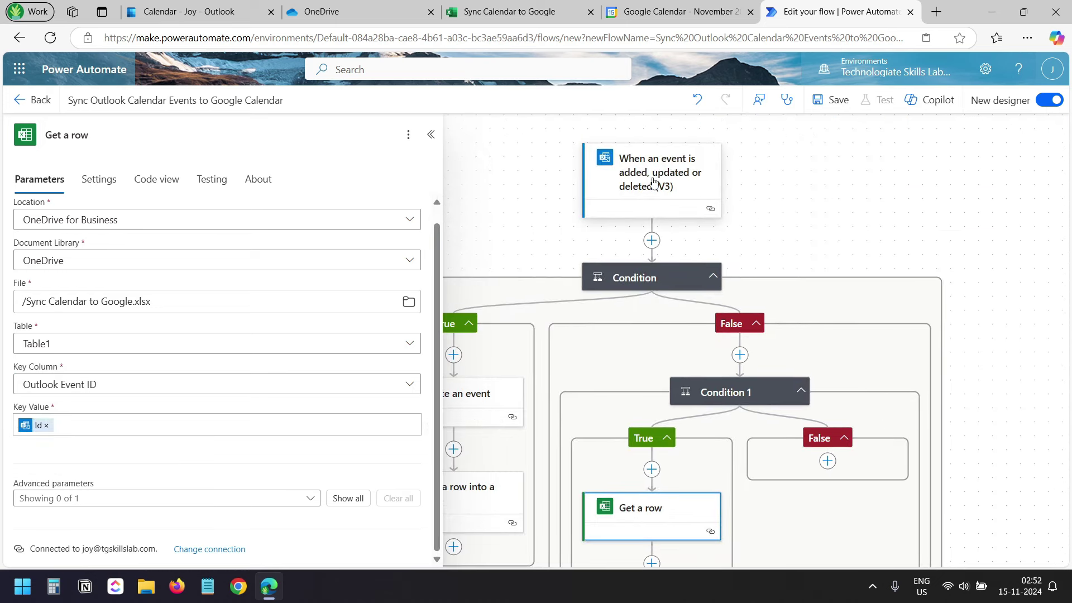
scroll(656, 205, "down", 2)
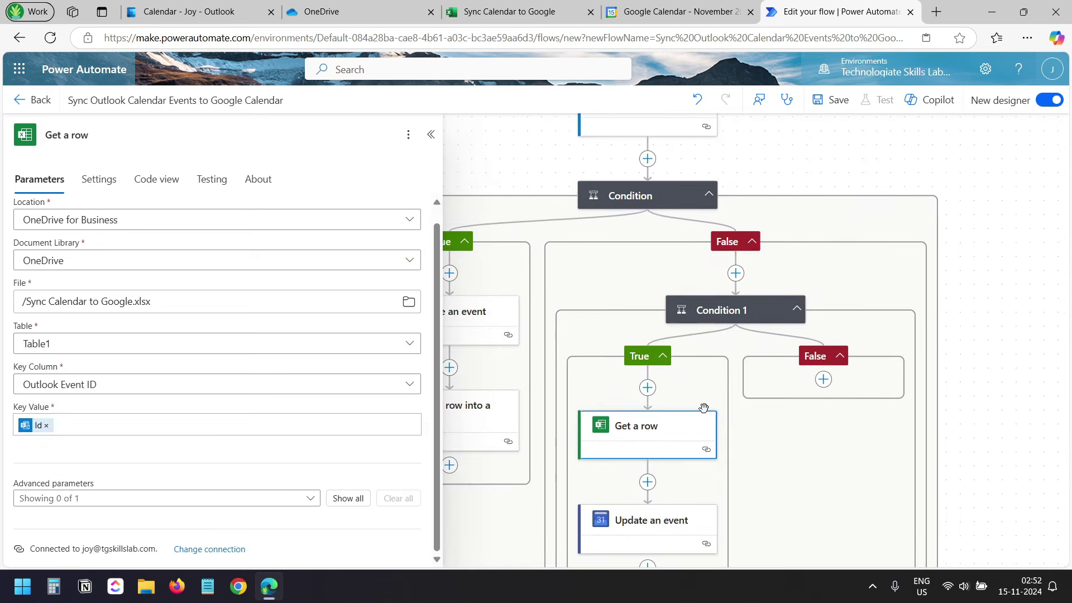
left_click(502, 11)
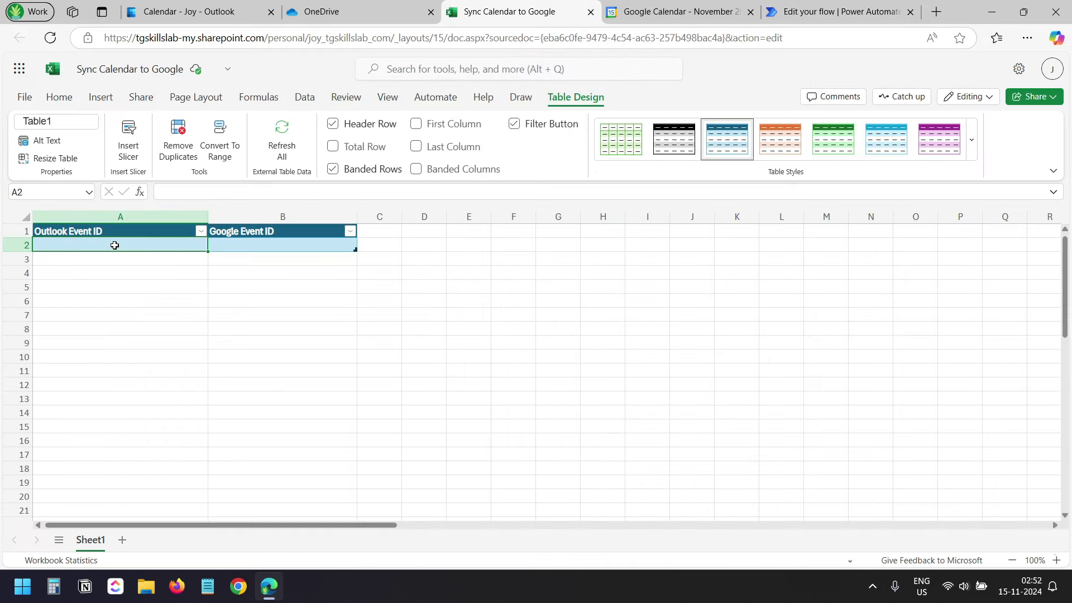
key("Tab")
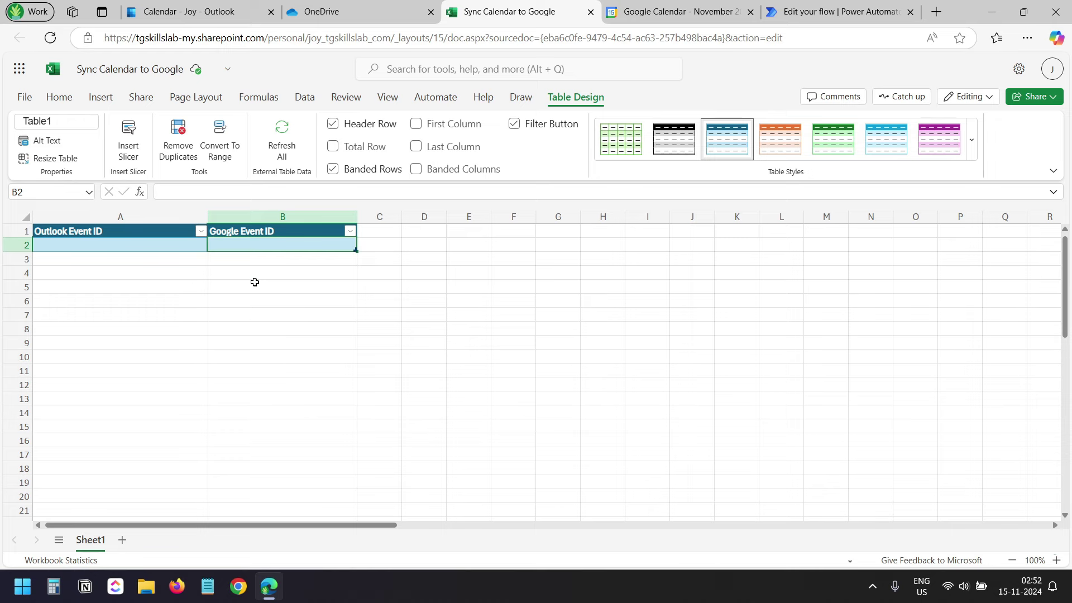
left_click(376, 286)
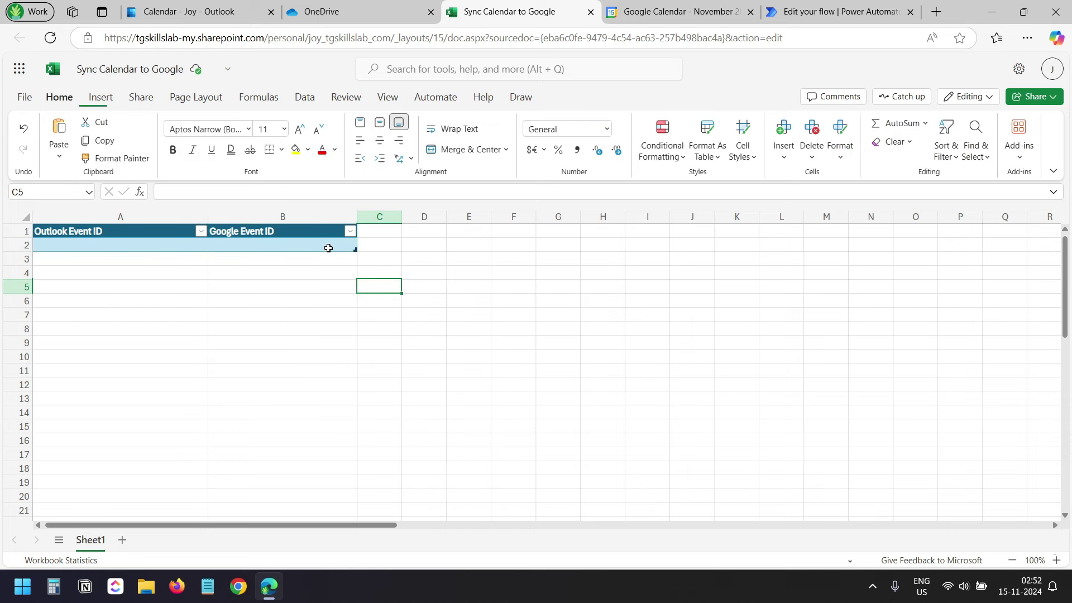
left_click(300, 215)
- Return to the flow and fill the Event ID of "Update an event" with Google Event ID from "Get a row"
left_click(838, 12)
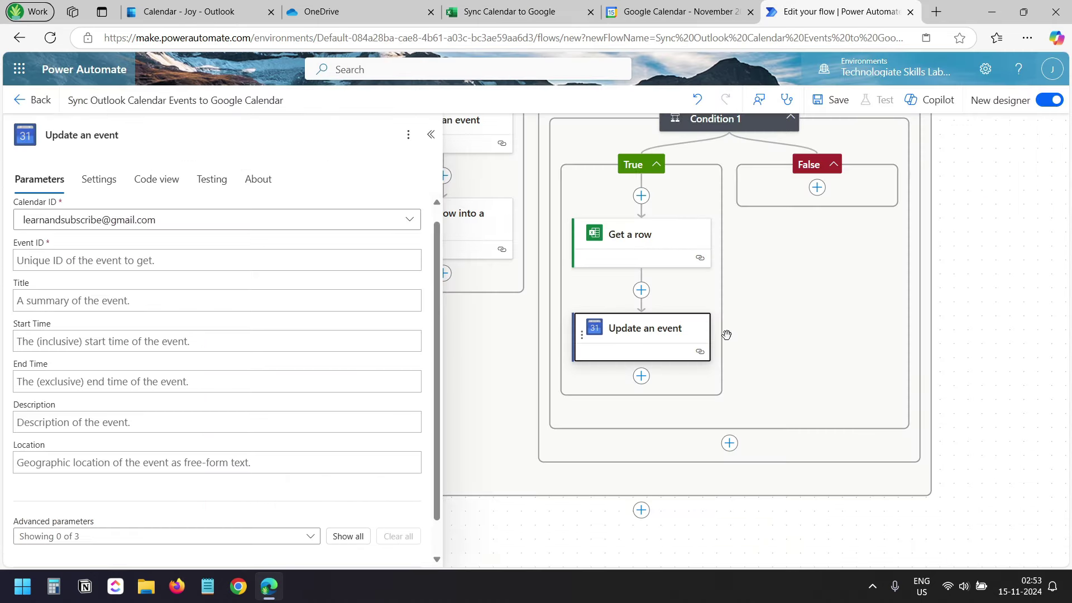
left_click(57, 250)
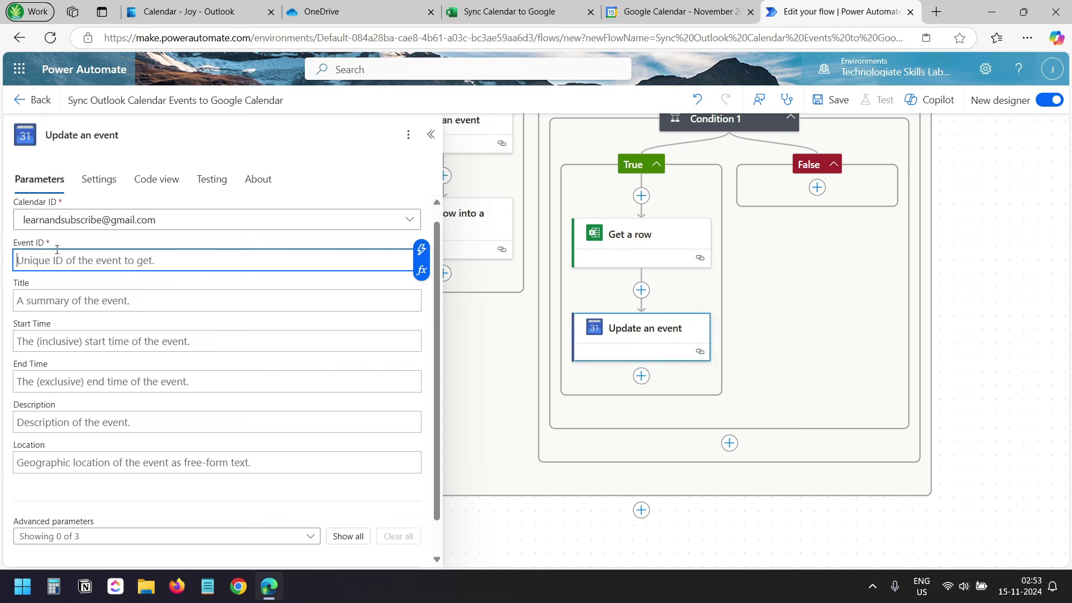
left_click(422, 249)
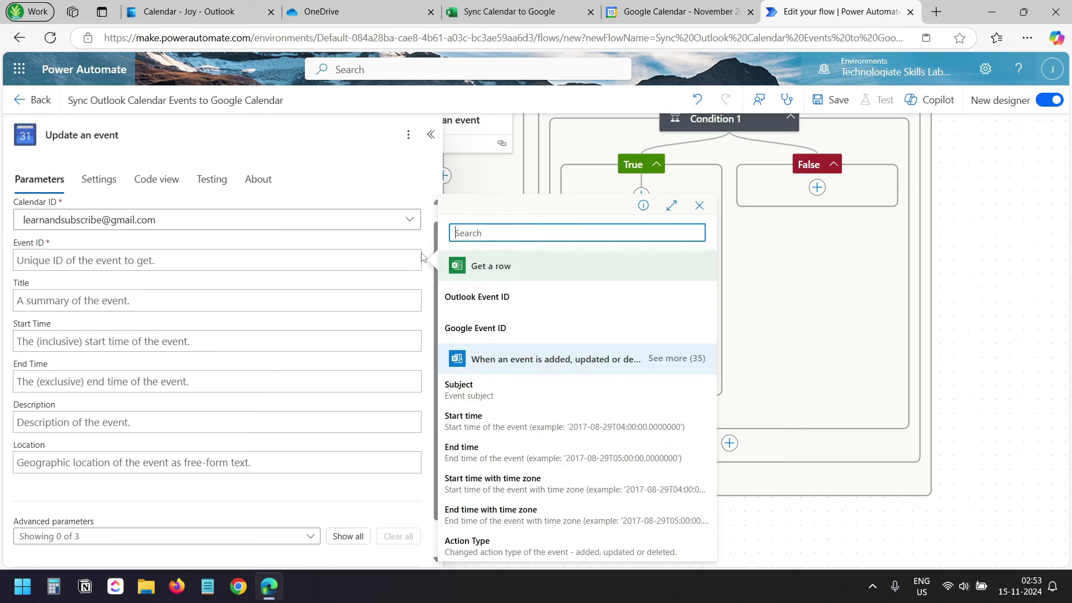
left_click(494, 331)
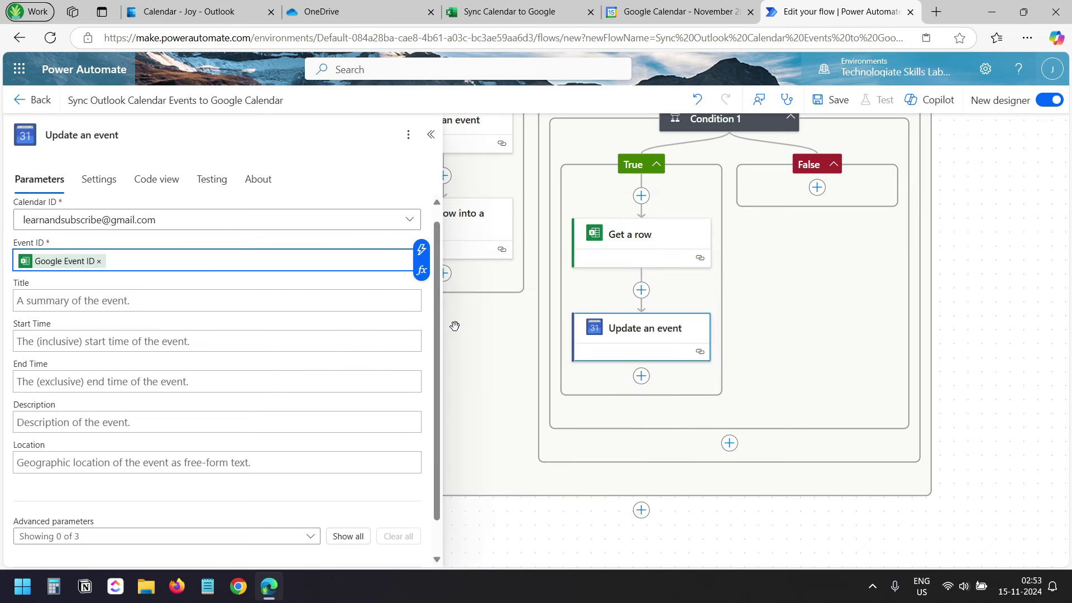
- Fill the Title of "Update an event" with the trigger's Subject after checking the Excel workbook
left_click(511, 11)
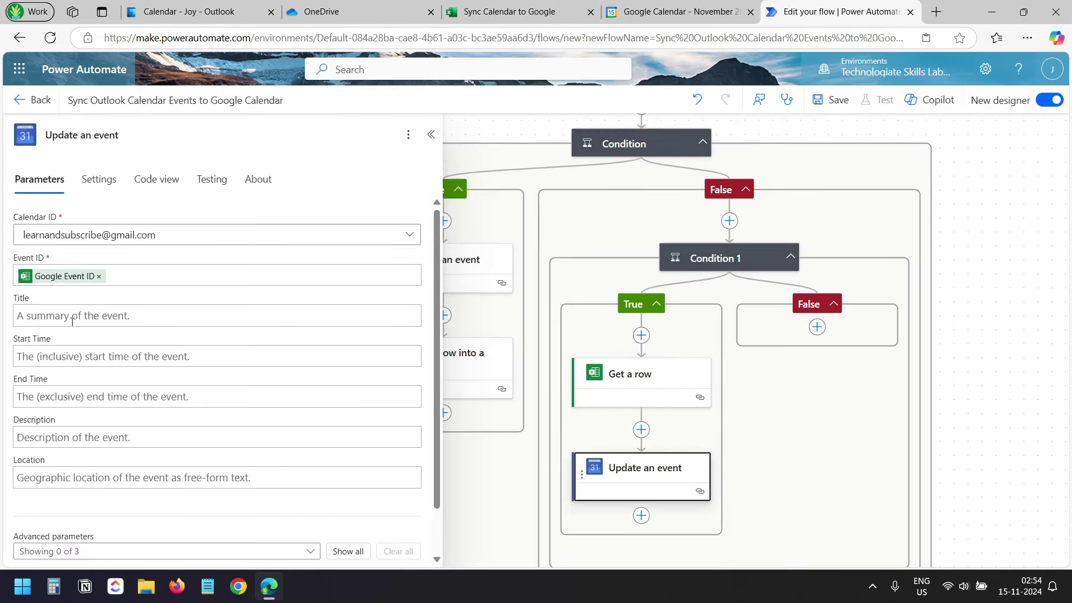
left_click(72, 318)
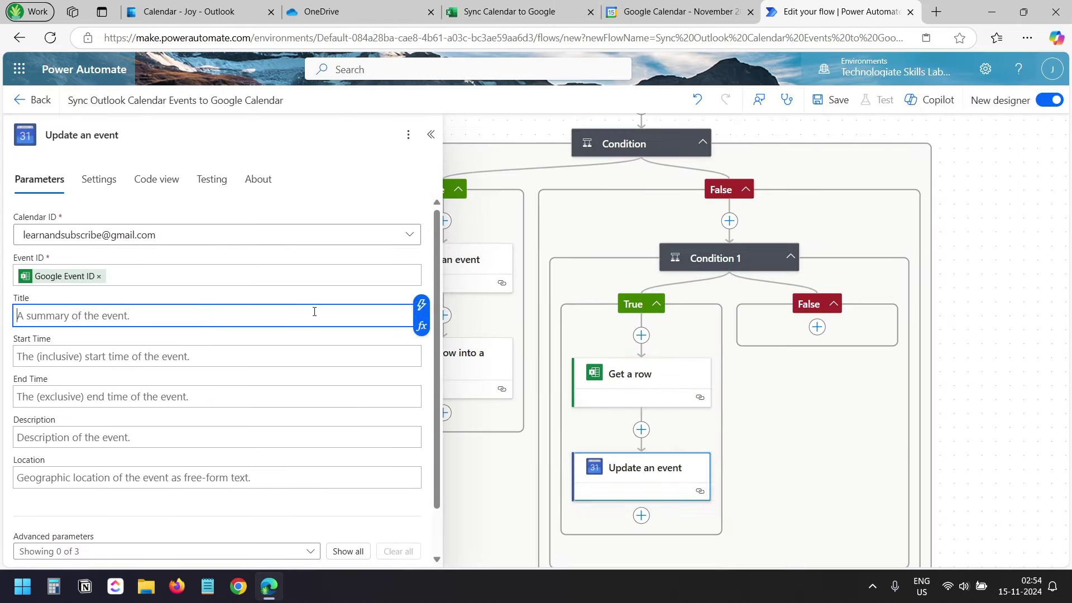
left_click(420, 310)
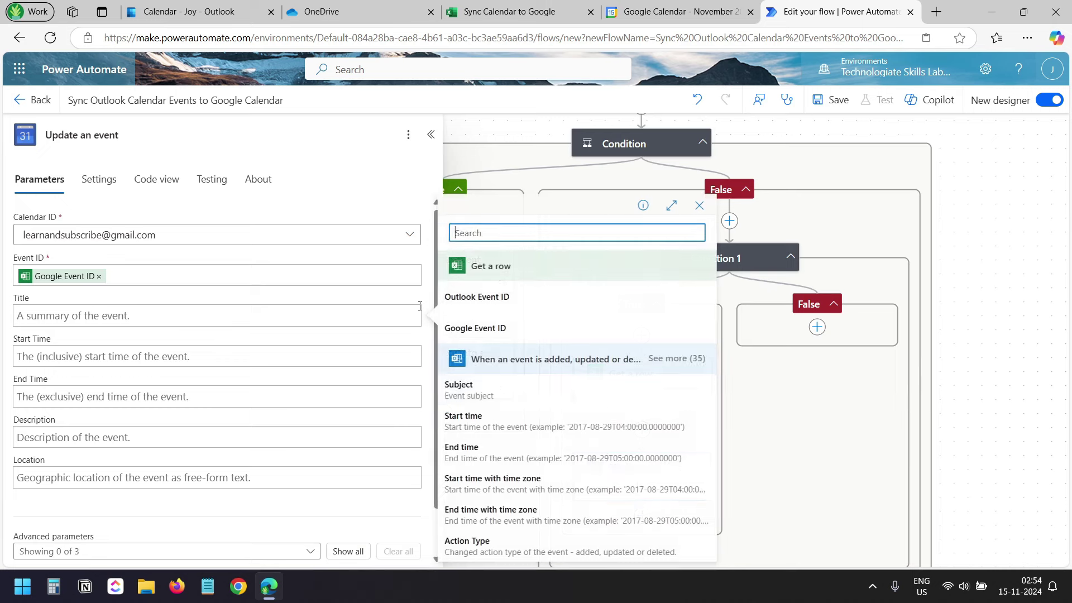
left_click(474, 398)
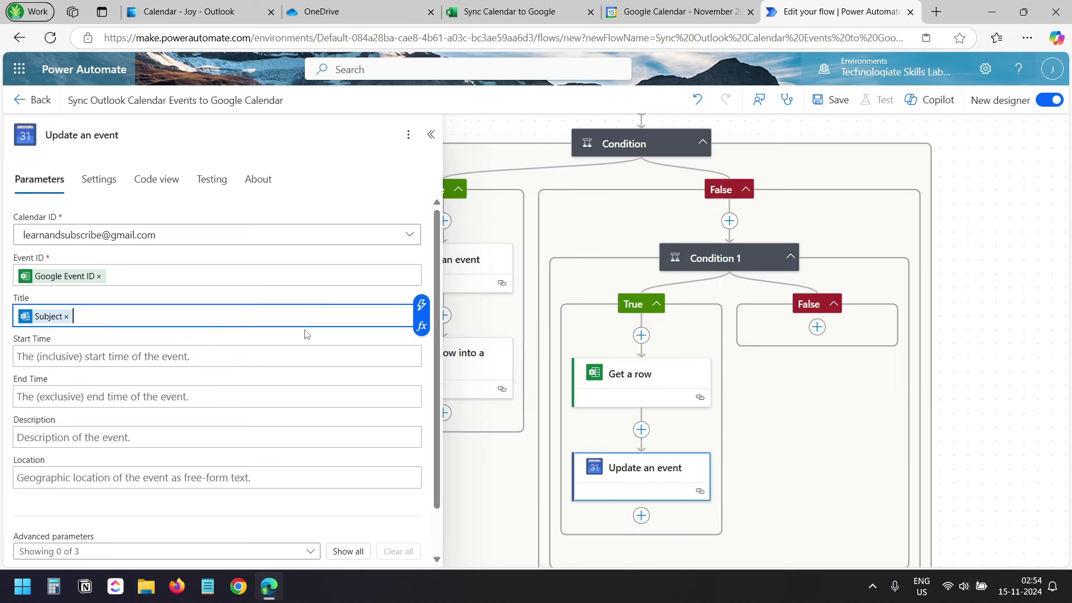
- Fill Start Time with the trigger's "Start time with time zone" and End Time with "End time with time zone"
left_click(307, 352)
left_click(421, 345)
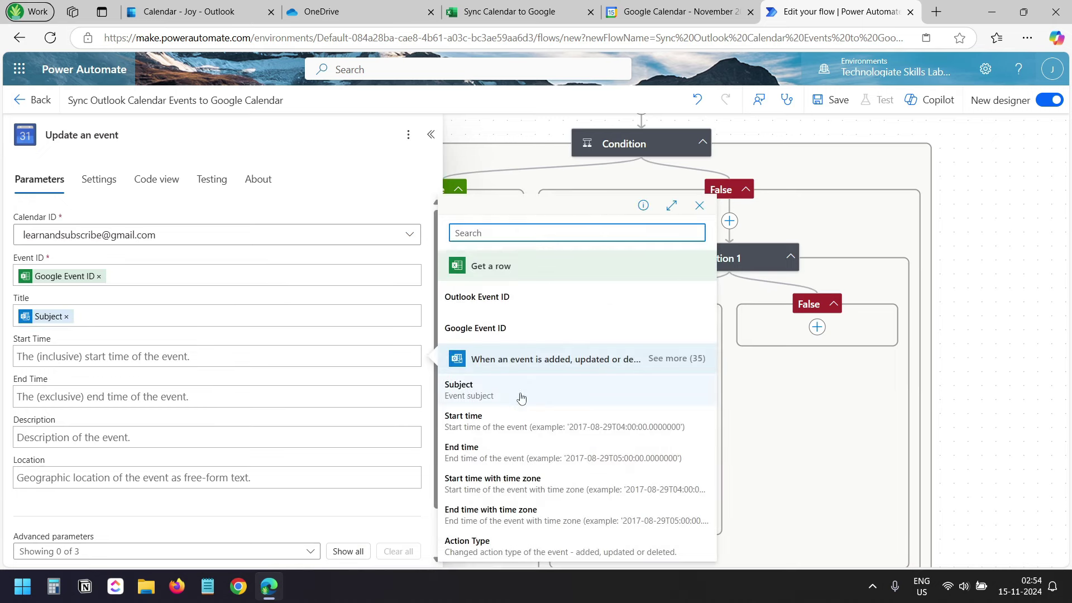
left_click(494, 486)
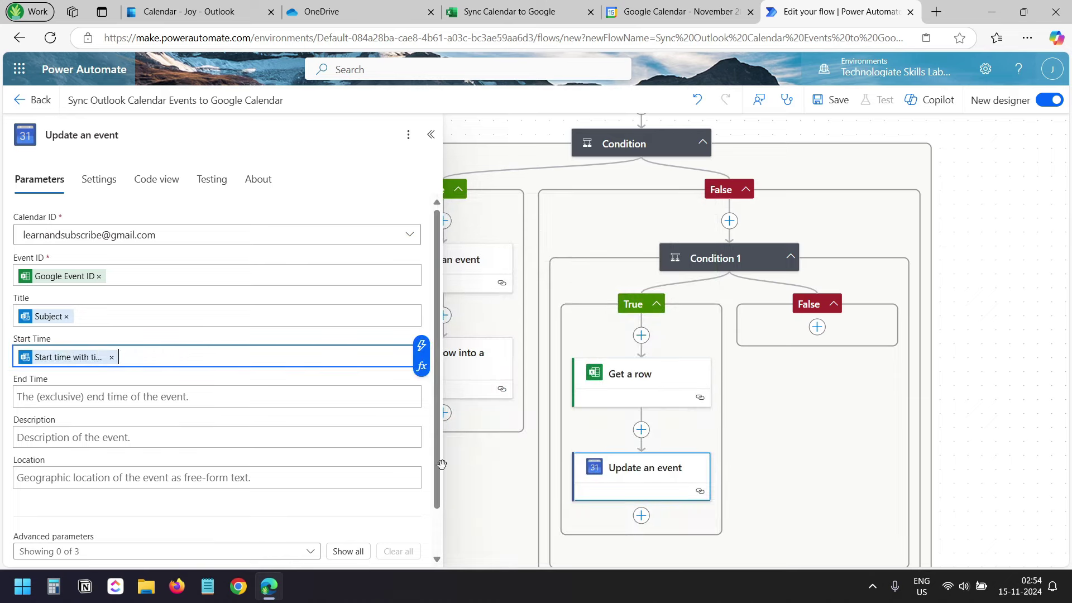
left_click(296, 402)
left_click(422, 386)
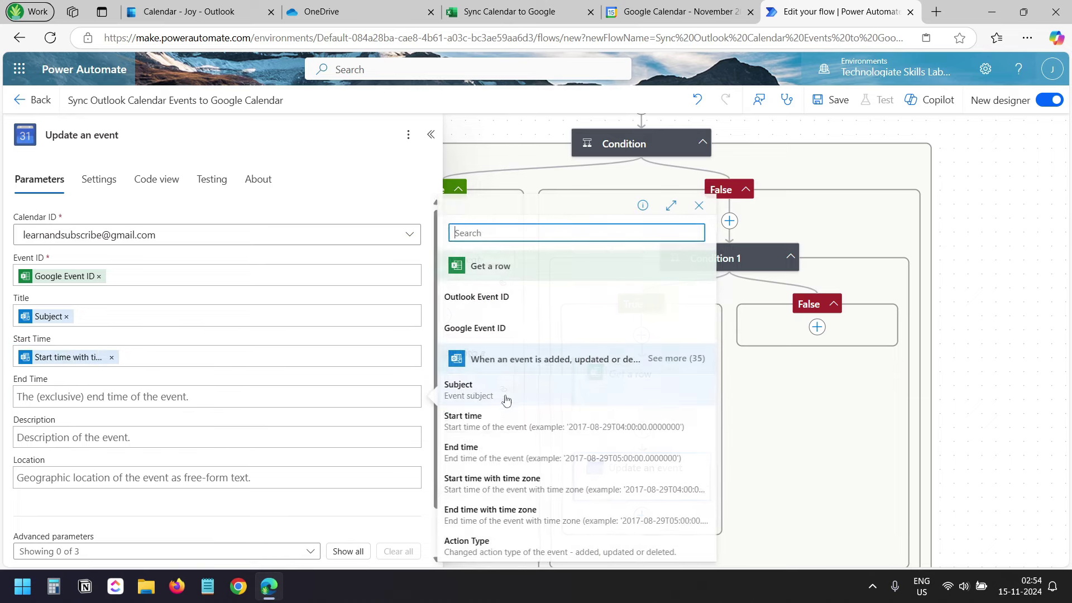
left_click(546, 510)
- Fill the Description of "Update an event" with the trigger's Body, the body of the message associated with the event
left_click(291, 435)
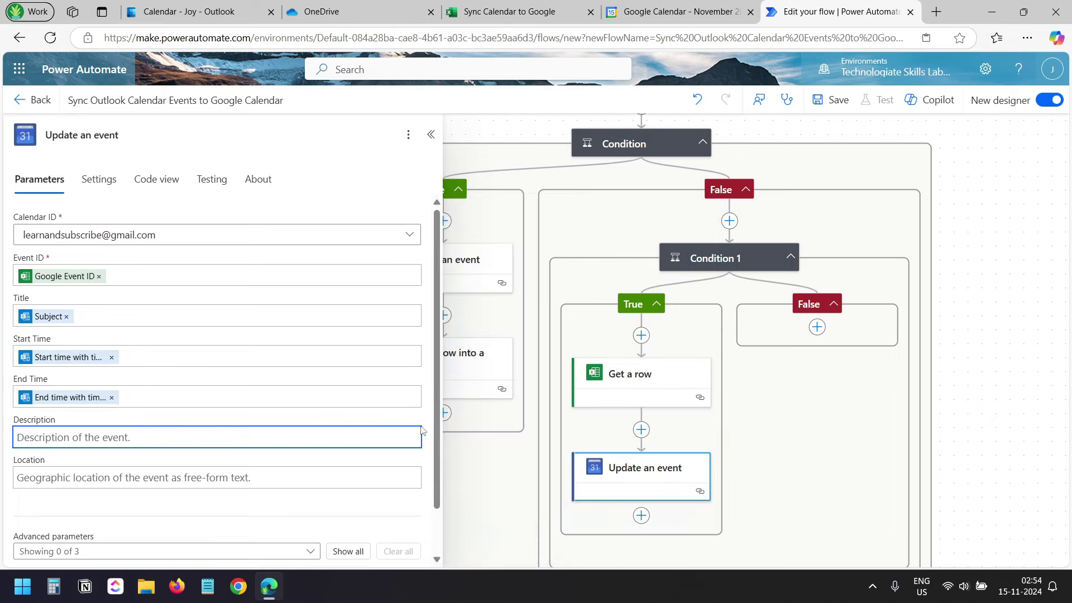
left_click(421, 427)
left_click(671, 360)
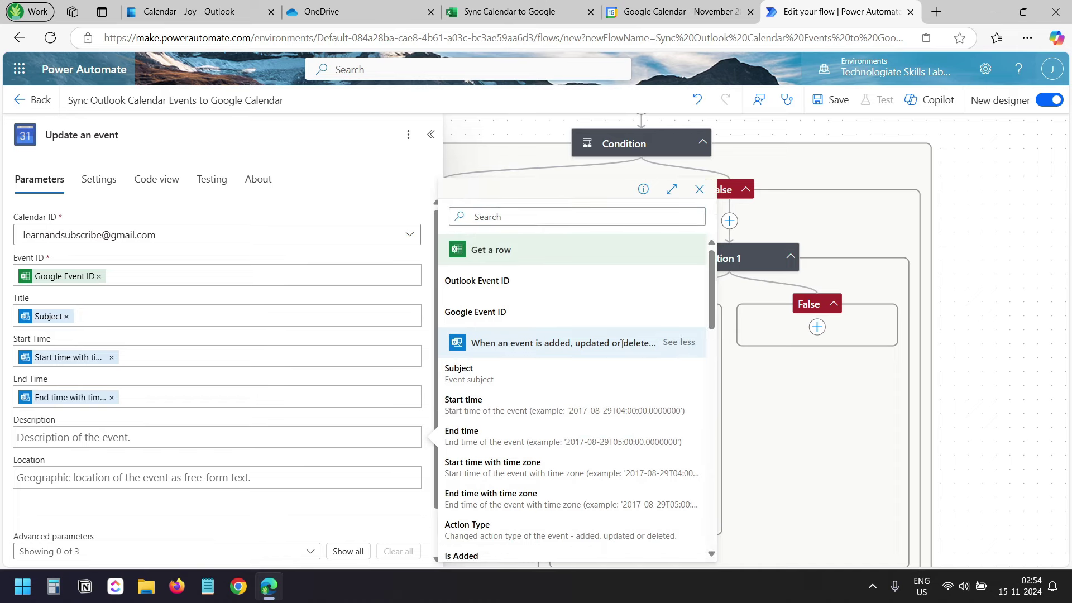
scroll(614, 346, "down", 5)
left_click(474, 353)
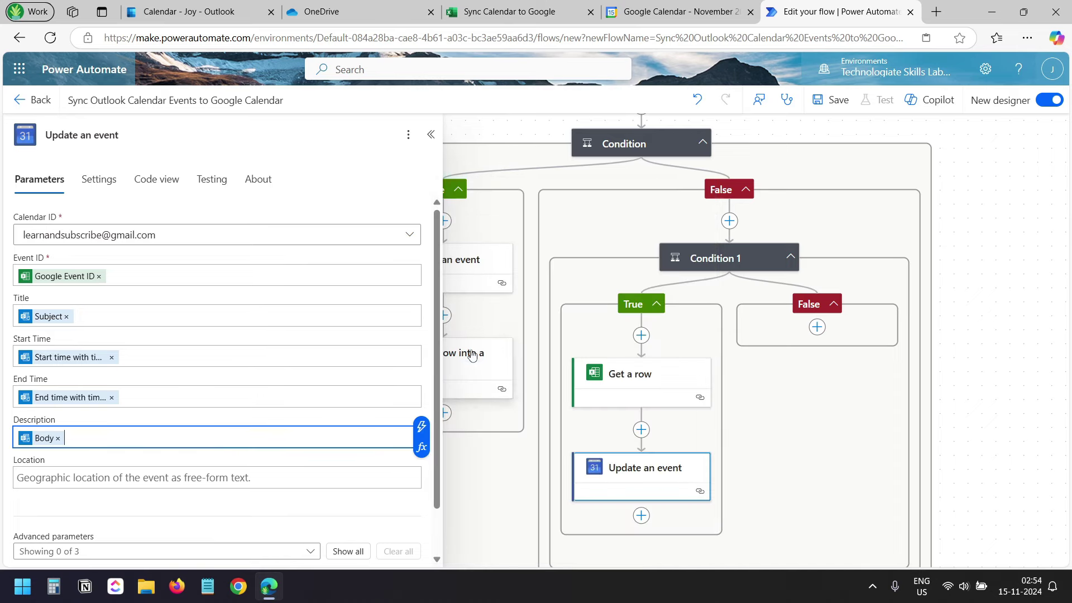
- Fill the Location of "Update an event" with the trigger's Location
left_click(386, 477)
left_click(422, 467)
left_click(684, 360)
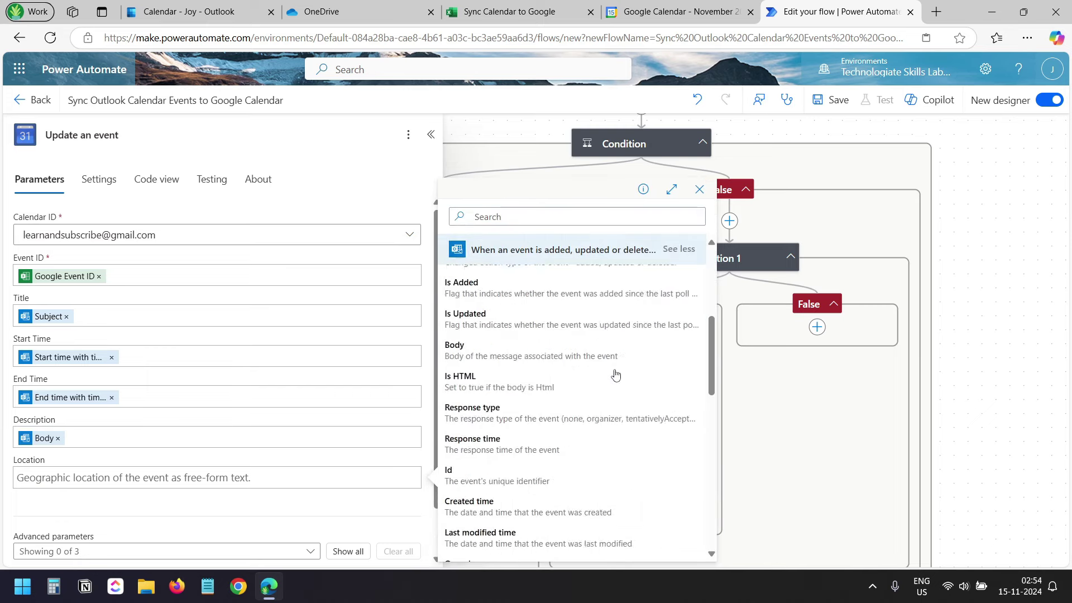
scroll(615, 346, "down", 5)
scroll(615, 310, "down", 4)
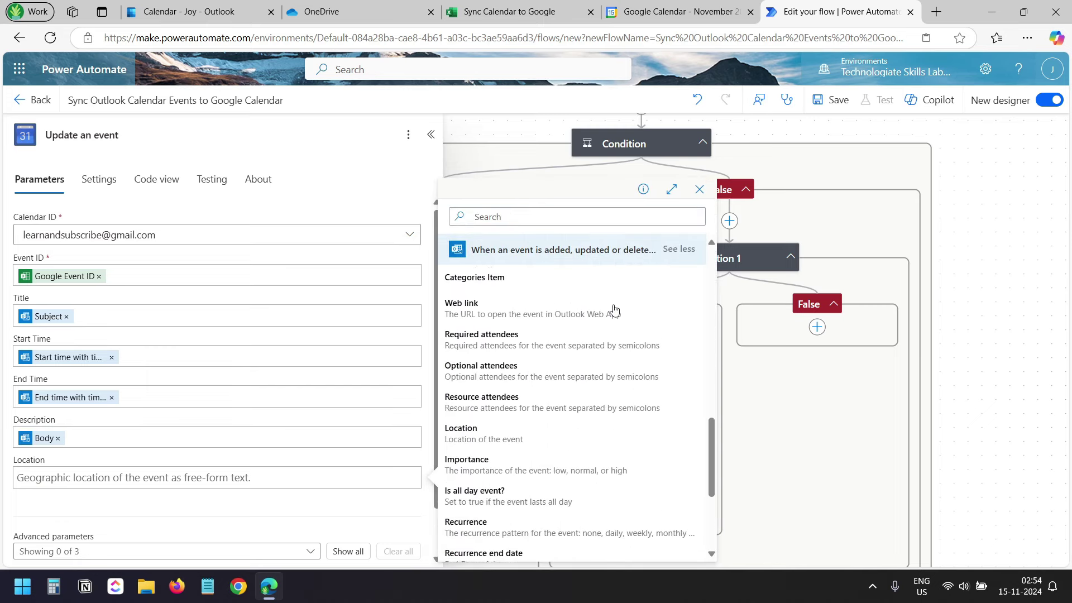
left_click(496, 423)
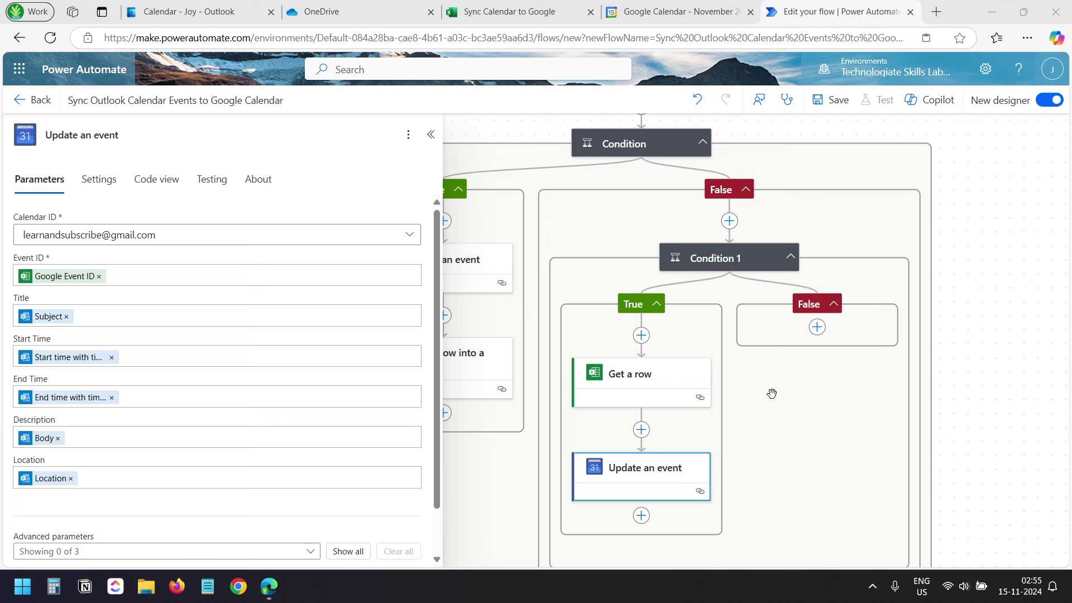
- Add a Condition control in the False branch of Condition 1
left_click(817, 327)
left_click(867, 333)
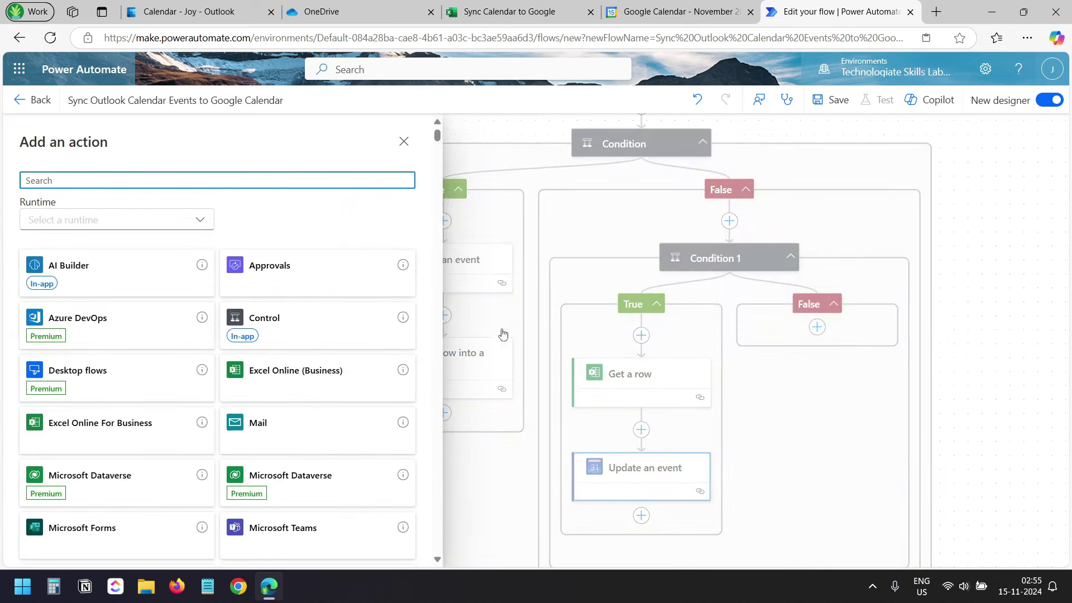
left_click(296, 316)
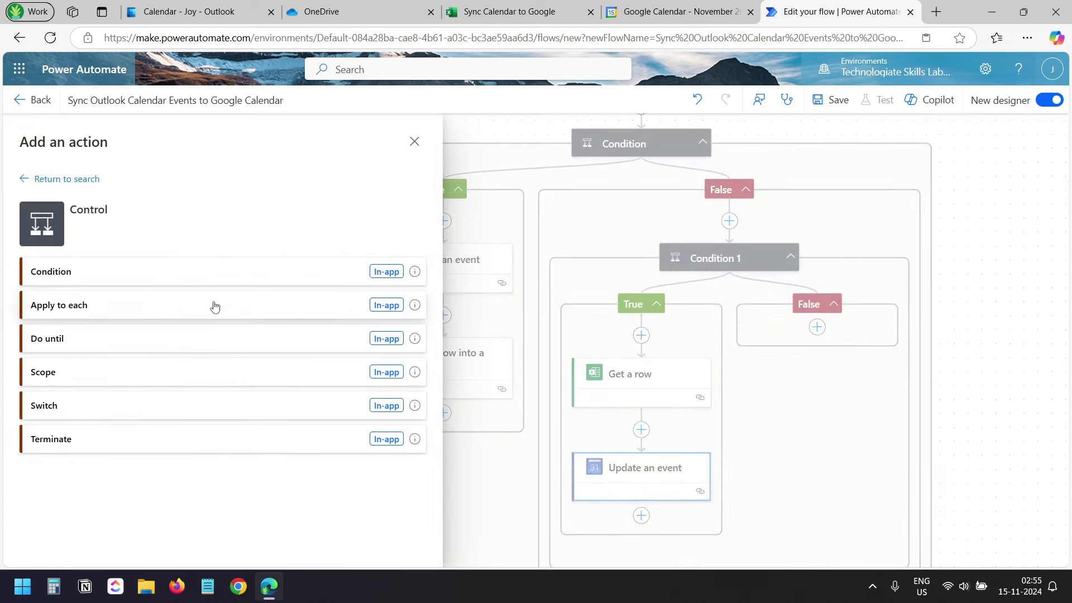
left_click(162, 275)
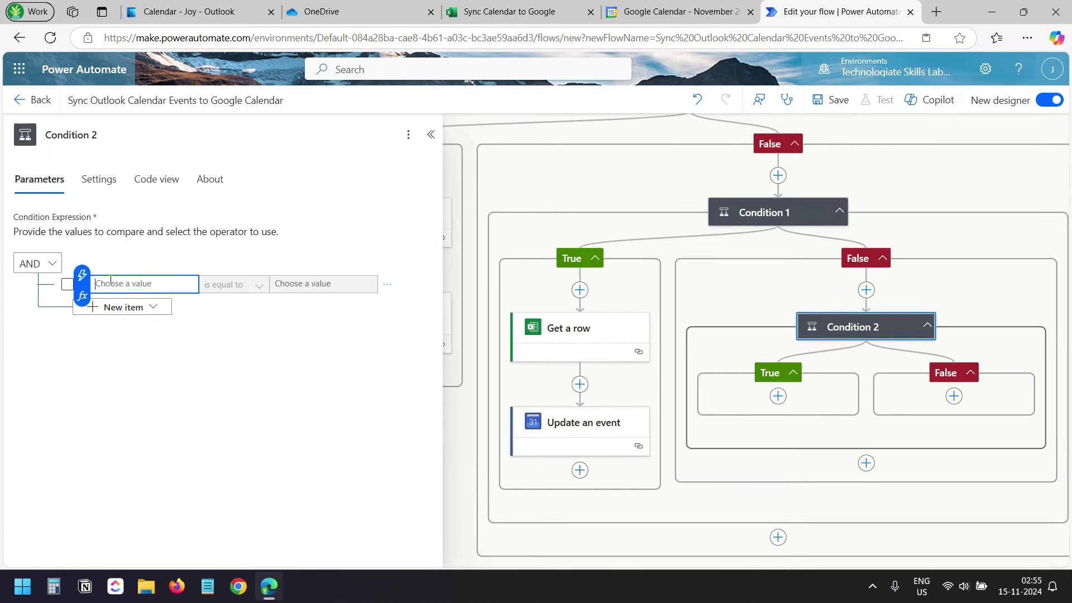
- Set Condition 2 to check that the trigger's Action Type is equal to "deleted"
left_click(82, 275)
left_click(451, 353)
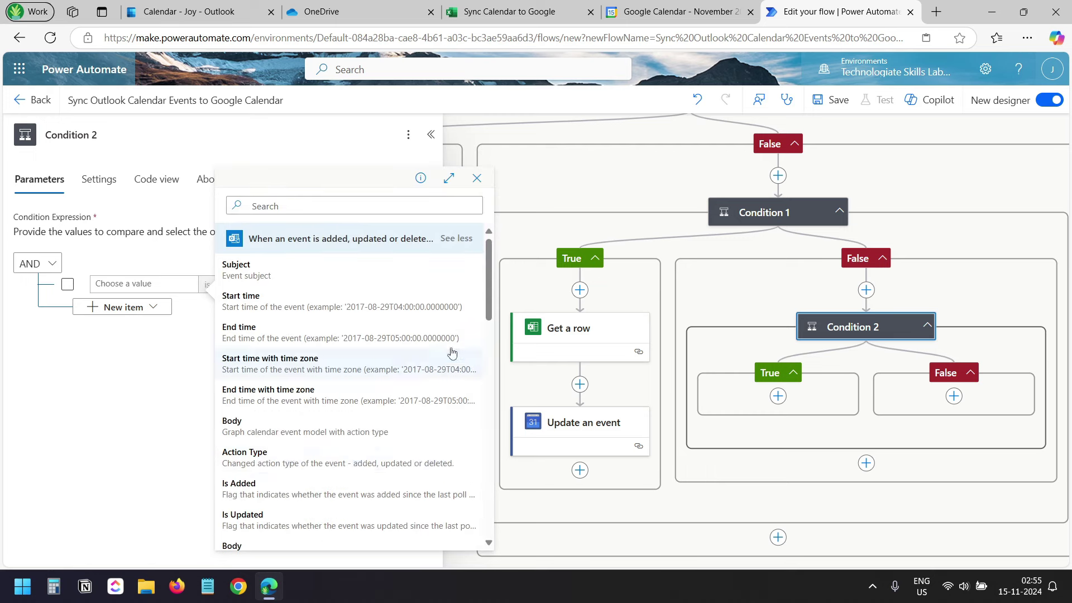
left_click(266, 456)
left_click(326, 284)
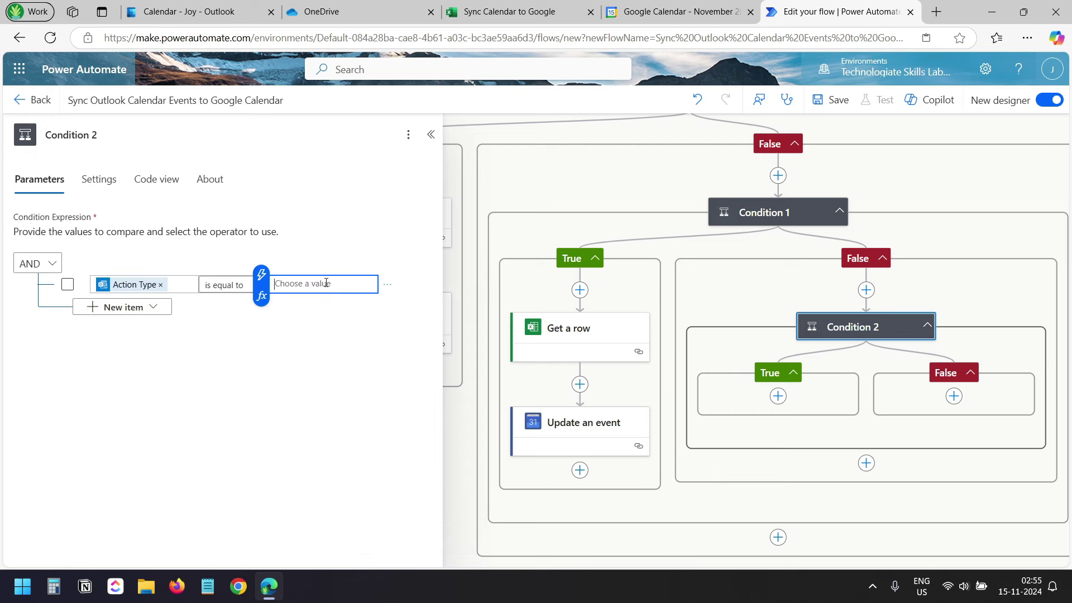
type("deleted")
- Add the Excel Online (Business) "Get a row" action in the True branch of Condition 2
scroll(731, 216, "up", 4)
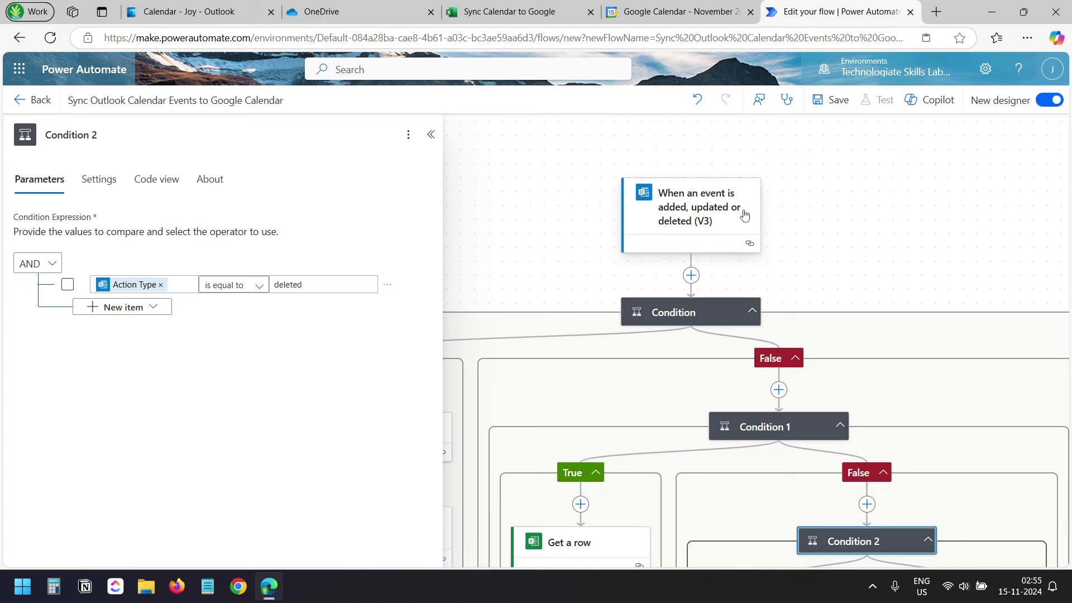
scroll(743, 223, "down", 4)
left_click(758, 386)
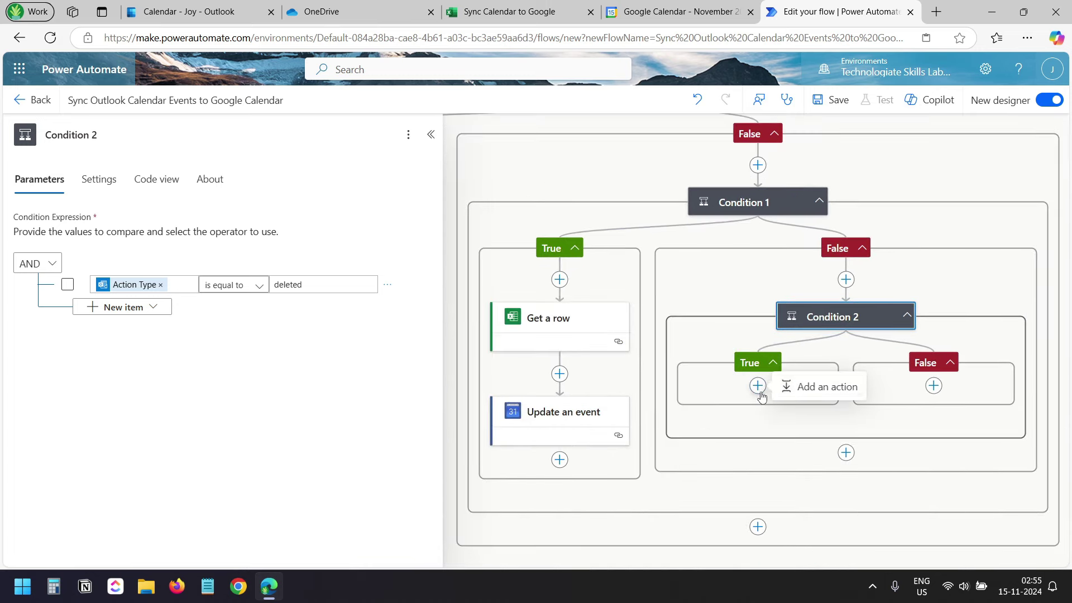
left_click(799, 387)
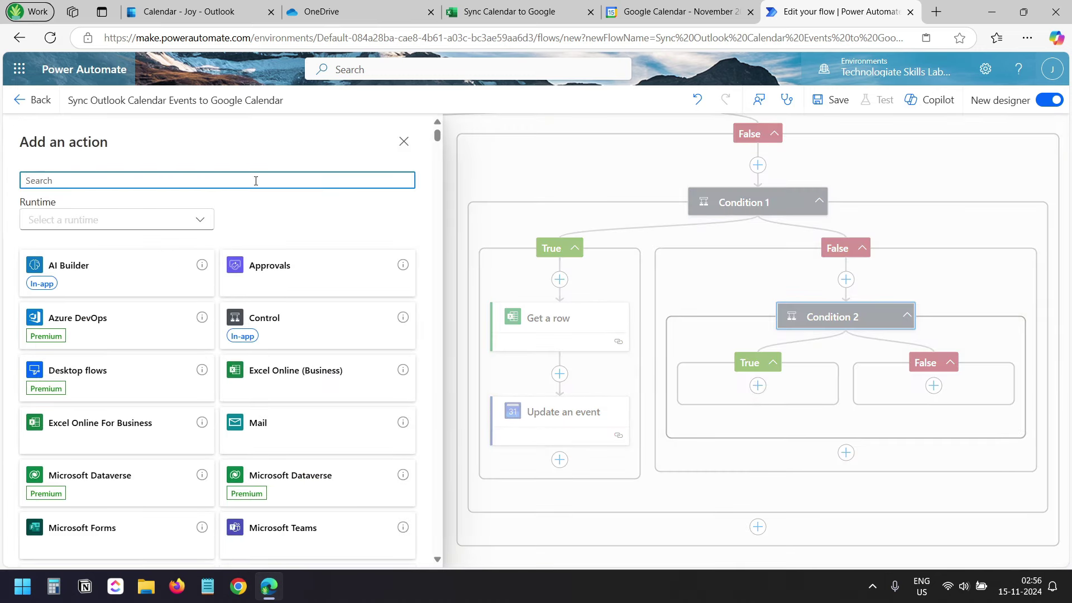
type("get")
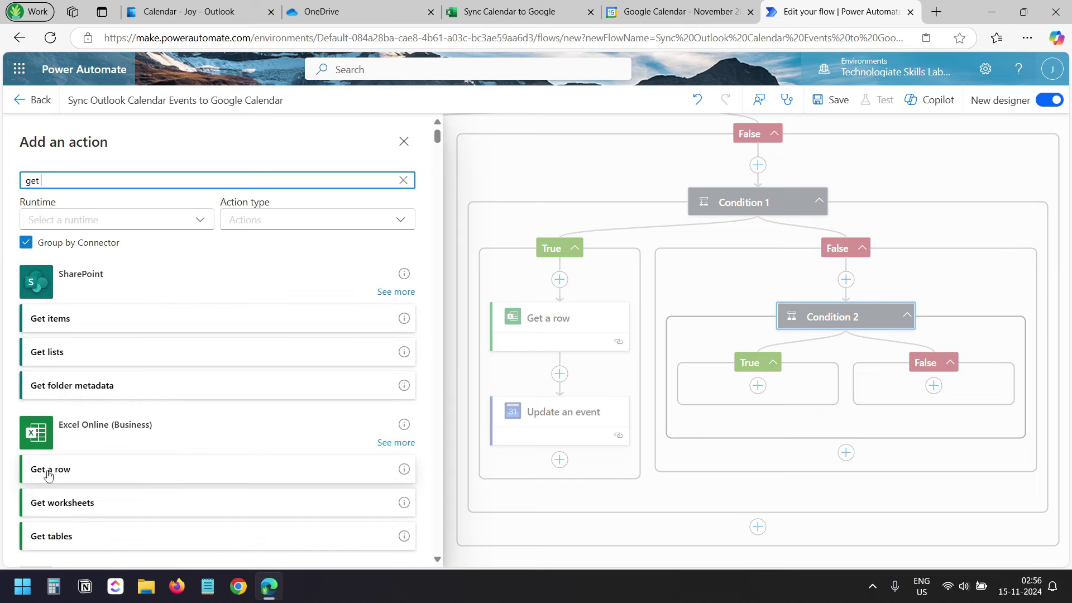
left_click(70, 476)
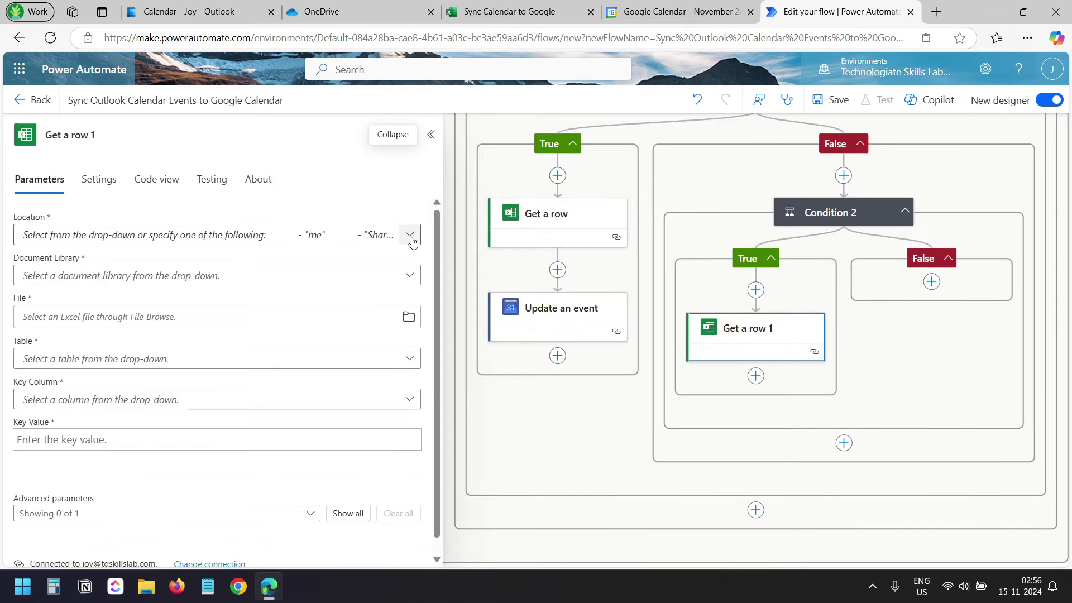
- Point "Get a row 1" to OneDrive for Business, the OneDrive library and the file "Sync Calendar to Google.xlsx"
left_click(408, 234)
left_click(291, 257)
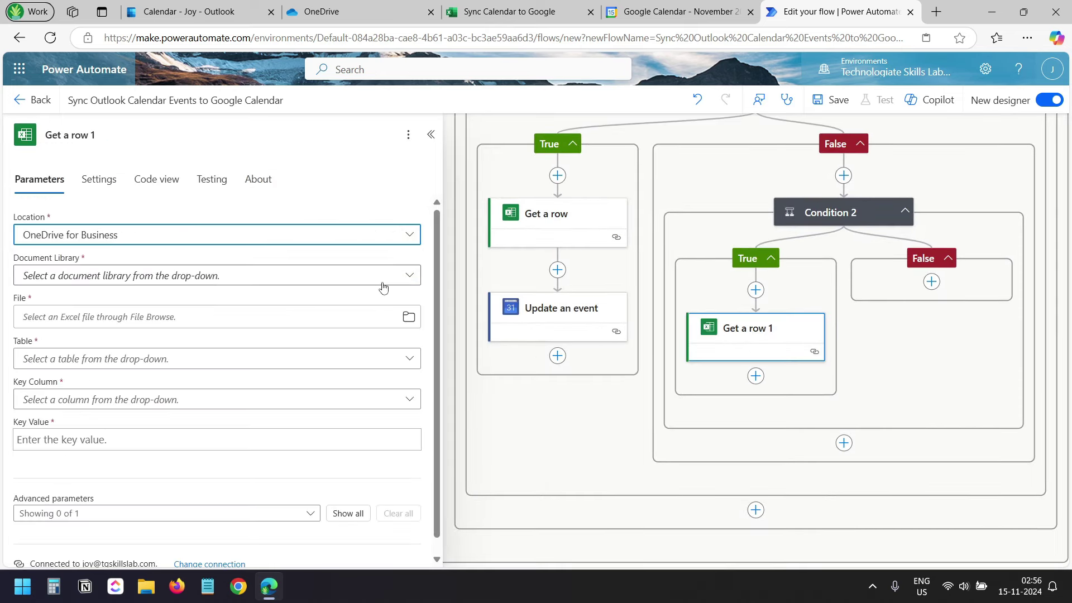
left_click(407, 276)
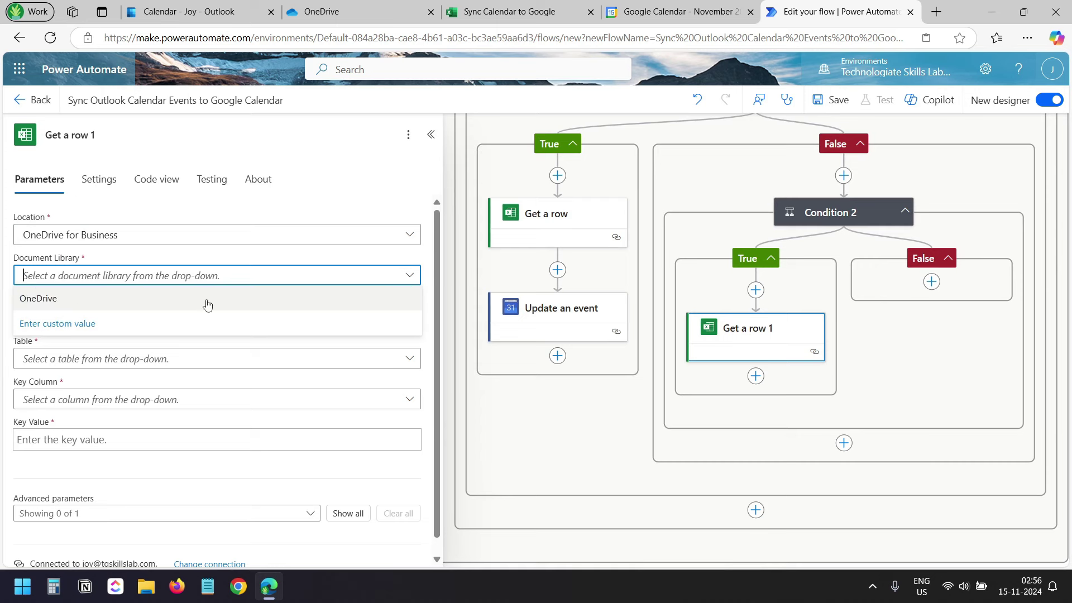
left_click(207, 304)
left_click(409, 317)
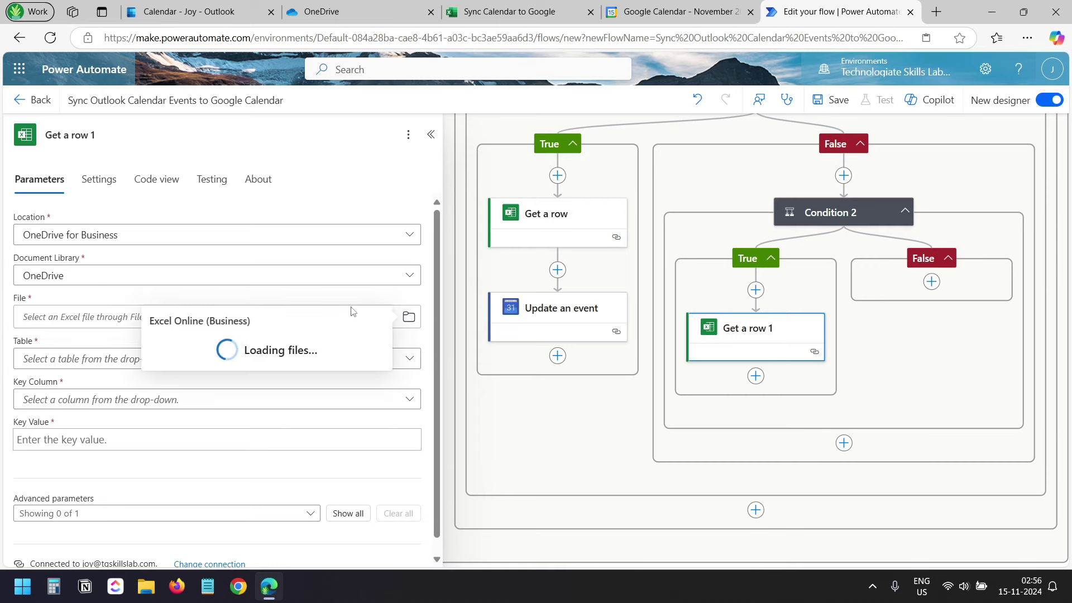
scroll(363, 309, "down", 3)
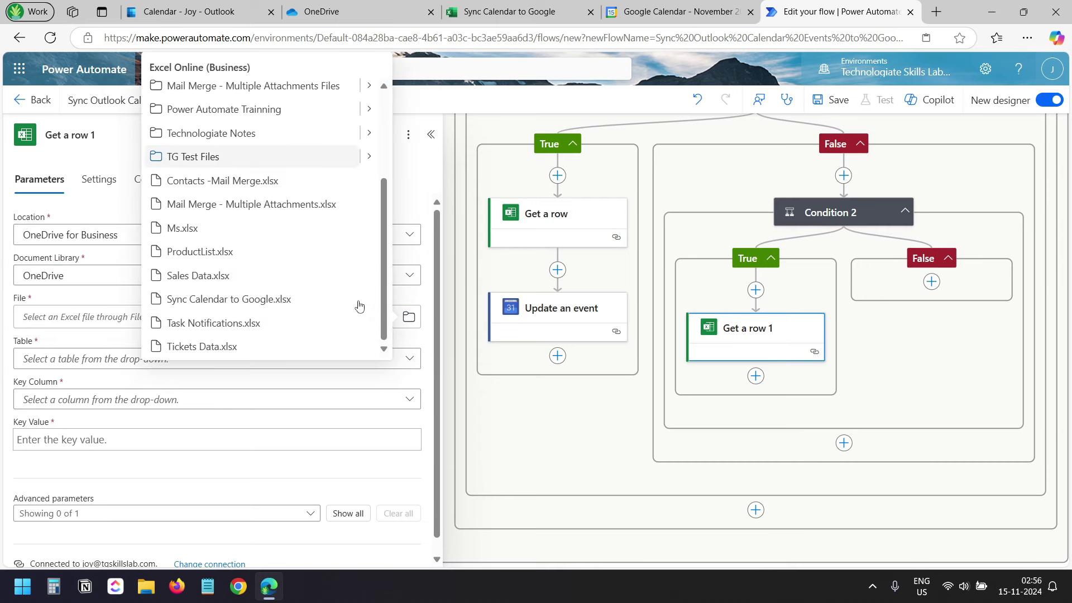
left_click(279, 301)
- Set the table of "Get a row 1" to Table1 and its key column to Outlook Event ID
scroll(273, 308, "down", 1)
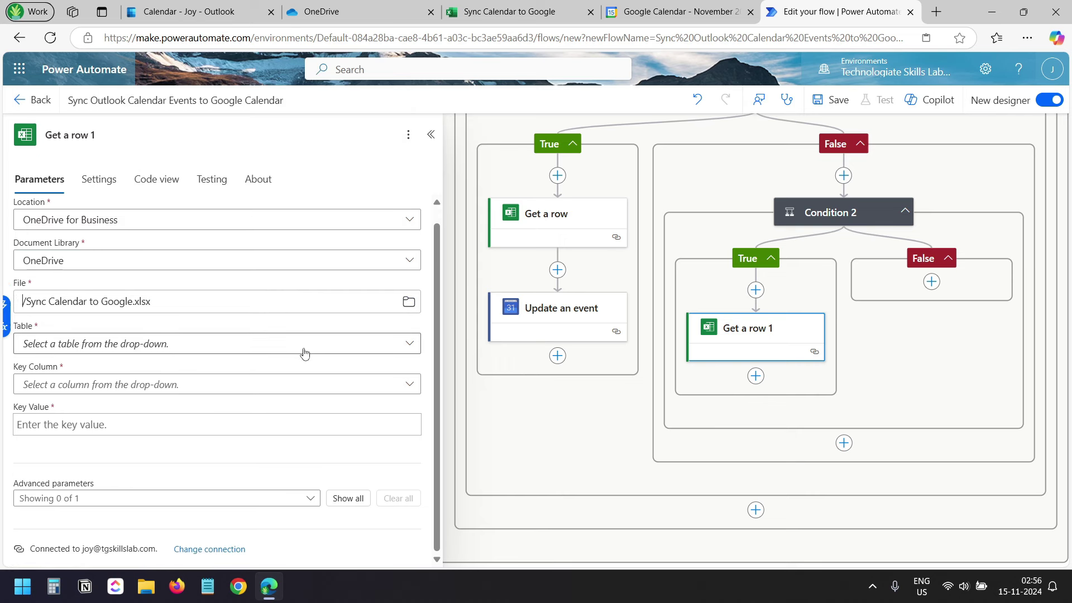
left_click(306, 350)
left_click(168, 373)
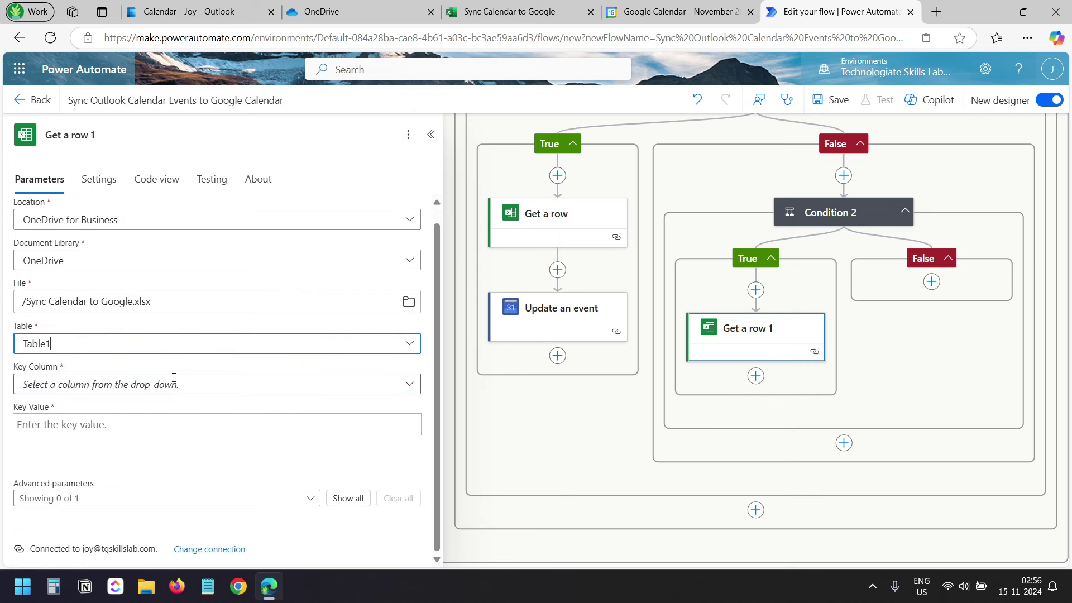
left_click(176, 391)
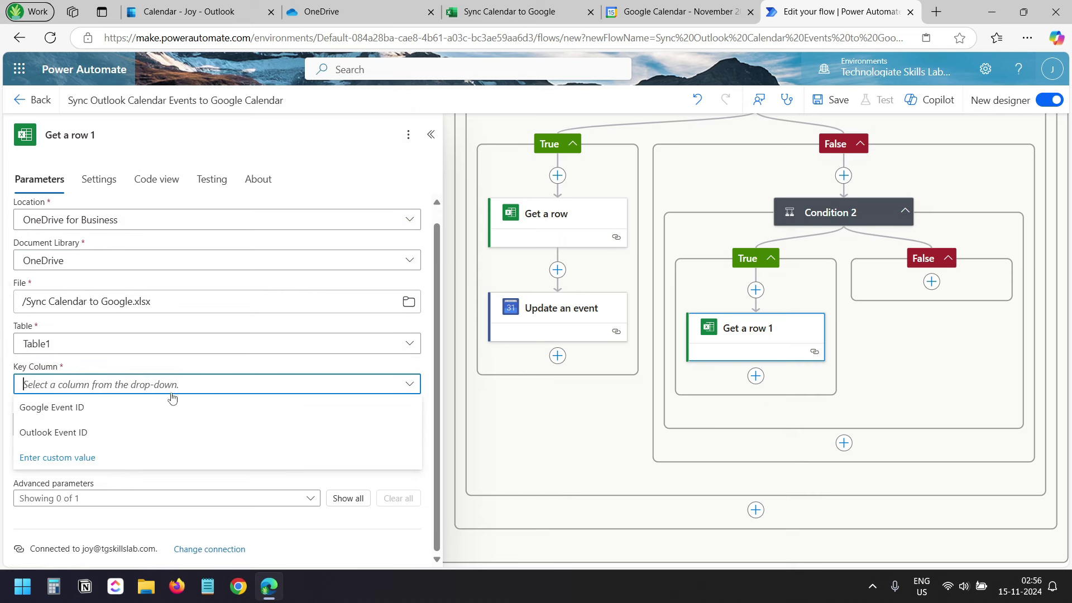
left_click(132, 433)
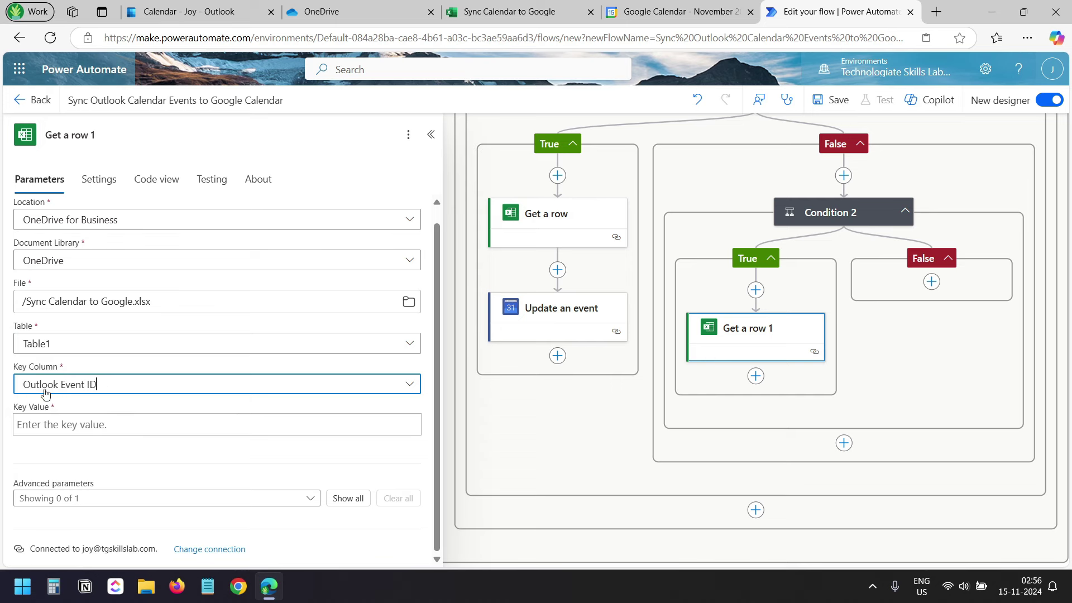
- Fill the Key Value of "Get a row 1" with the trigger's Id, the event's unique identifier
left_click_drag(735, 134, 728, 439)
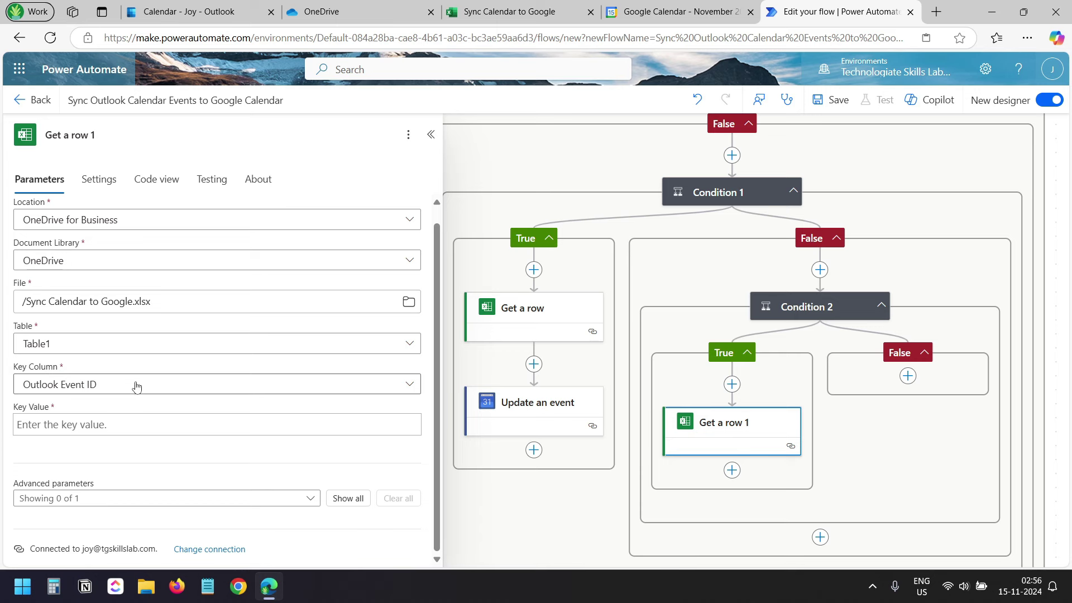
left_click(352, 422)
left_click(422, 418)
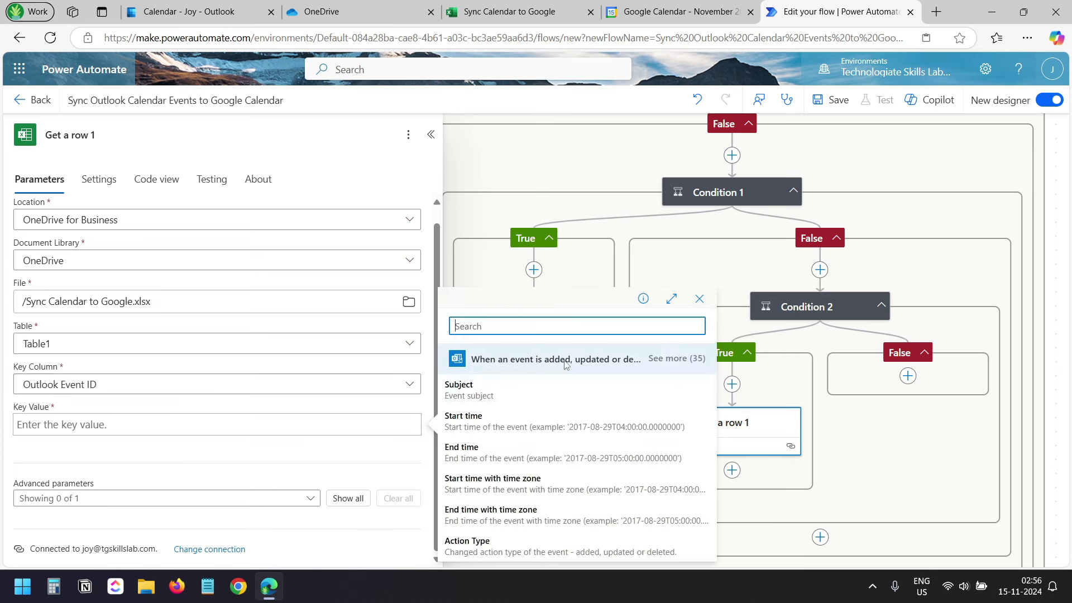
left_click(678, 359)
scroll(635, 402, "down", 5)
scroll(633, 401, "up", 3)
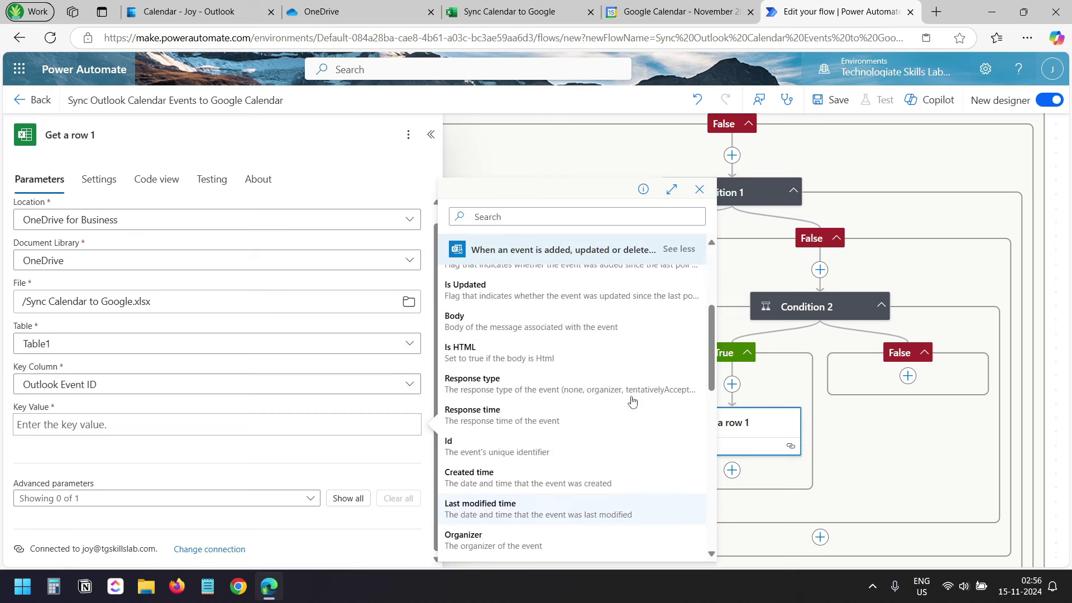
left_click(528, 447)
- Add the Google Calendar "Delete an event" action after "Get a row 1"
scroll(747, 355, "down", 2)
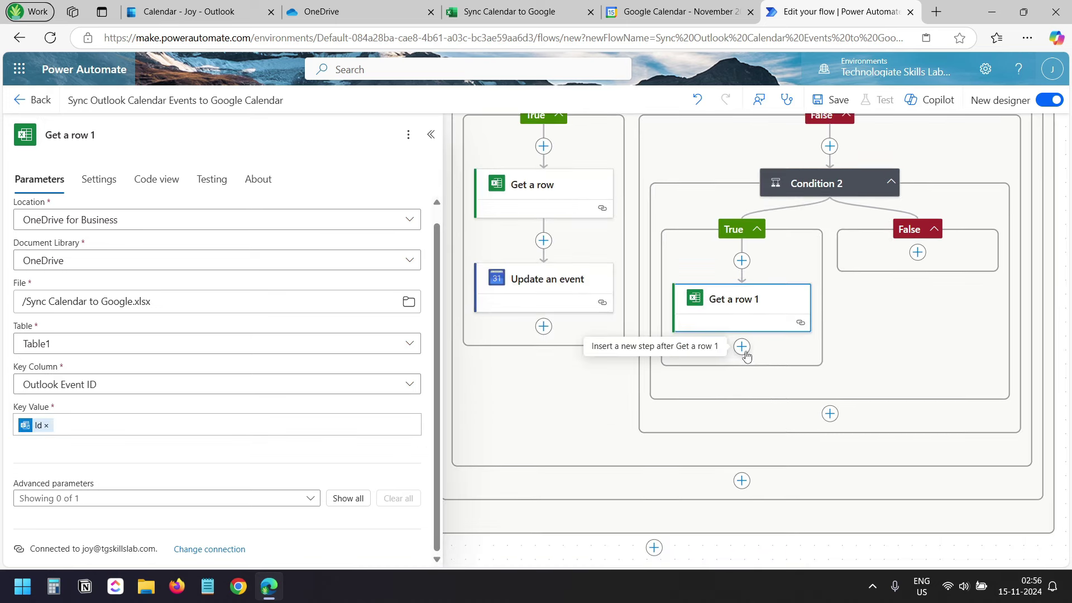
left_click(743, 349)
left_click(807, 348)
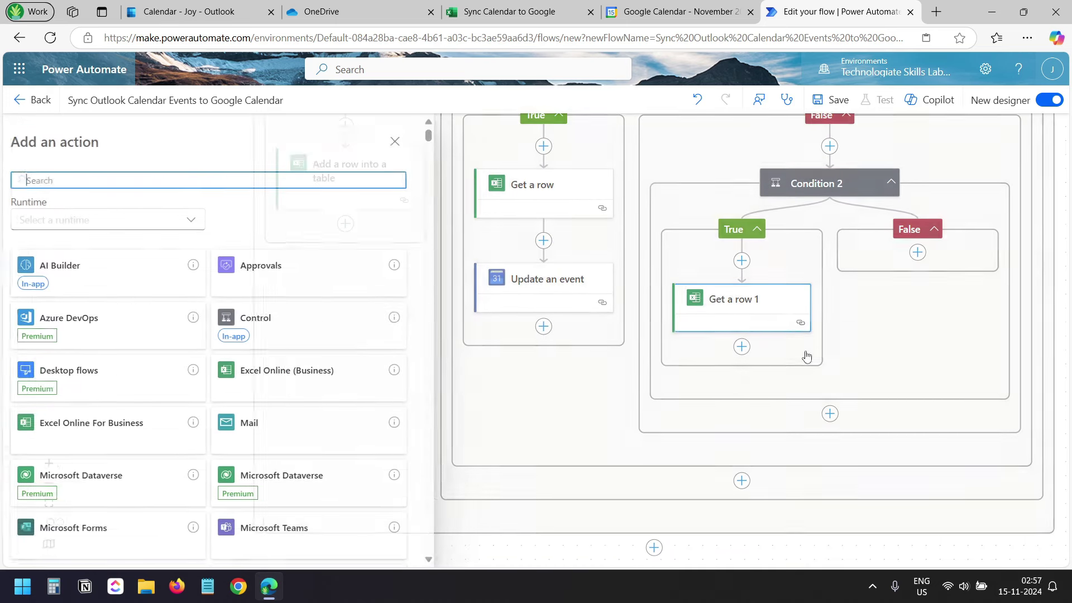
type("google")
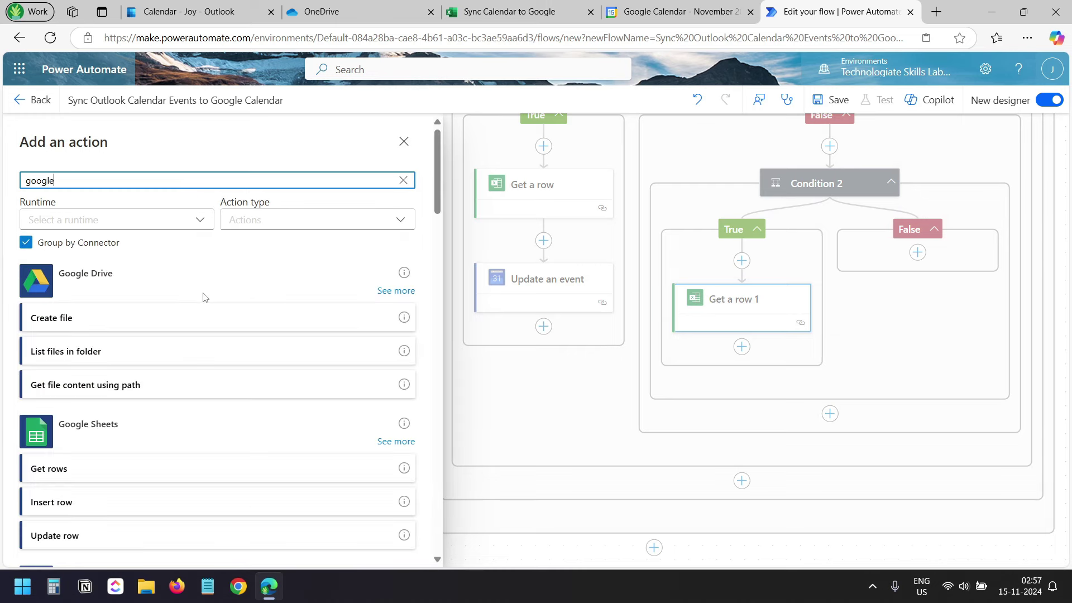
scroll(205, 297, "down", 5)
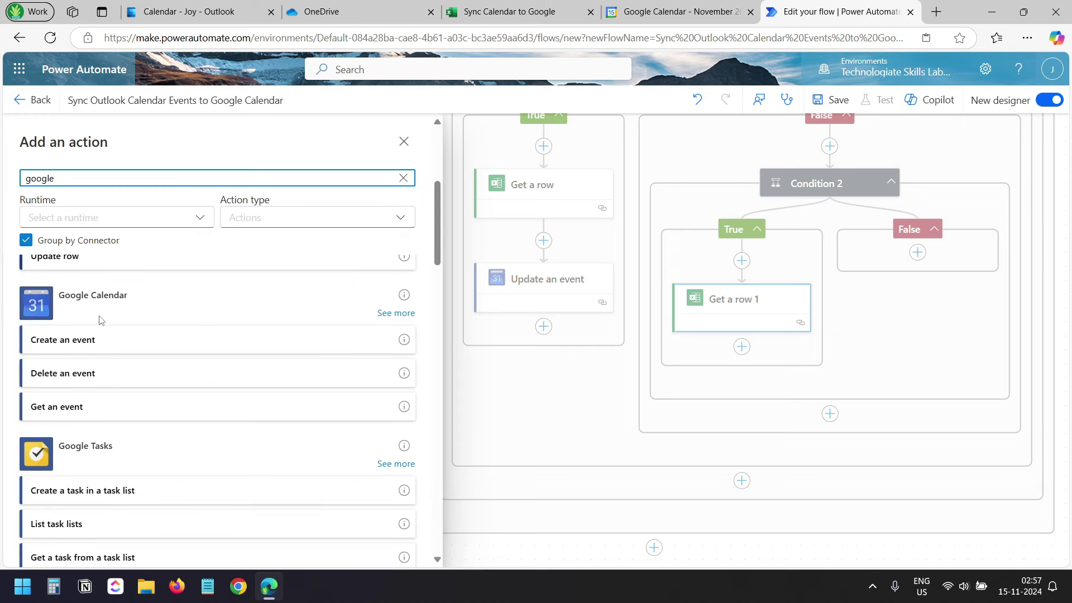
left_click(82, 383)
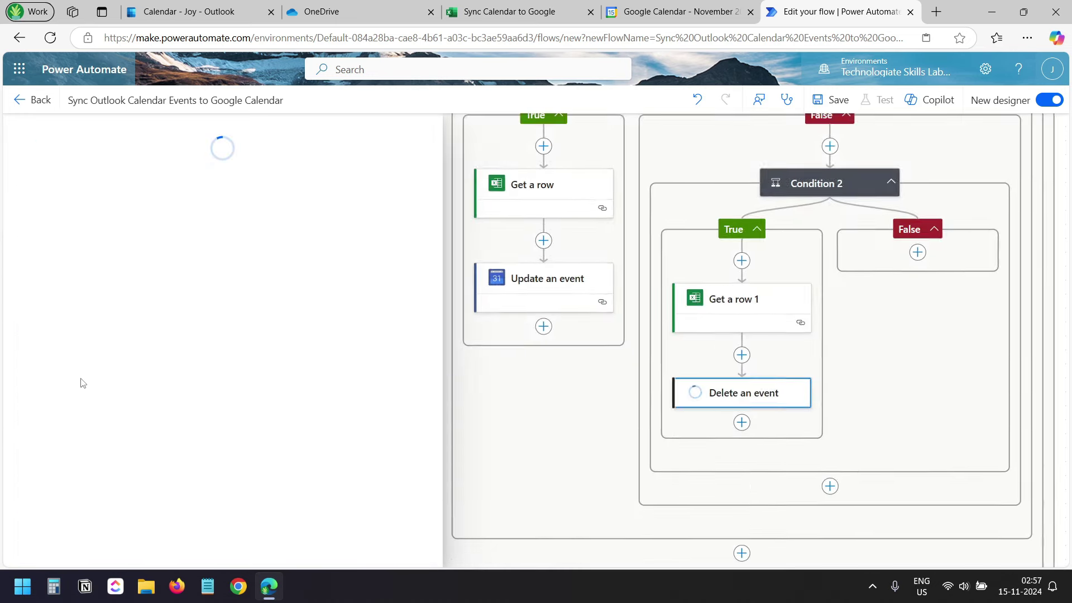
- Set "Delete an event" to the connected Gmail calendar, with Google Event ID from "Get a row 1" as its Event ID
left_click(124, 235)
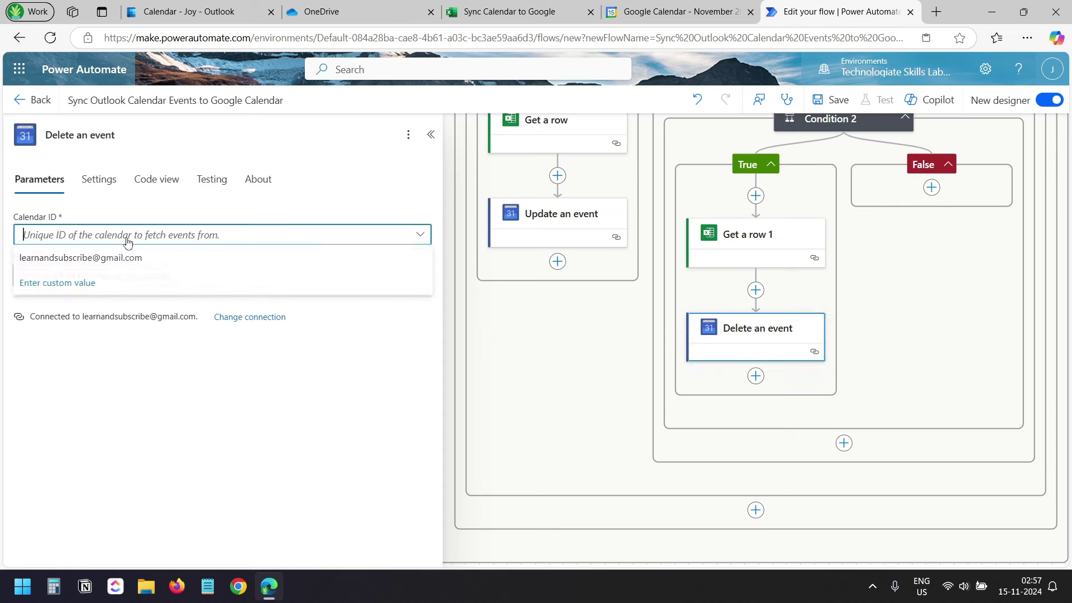
left_click(47, 260)
left_click(81, 276)
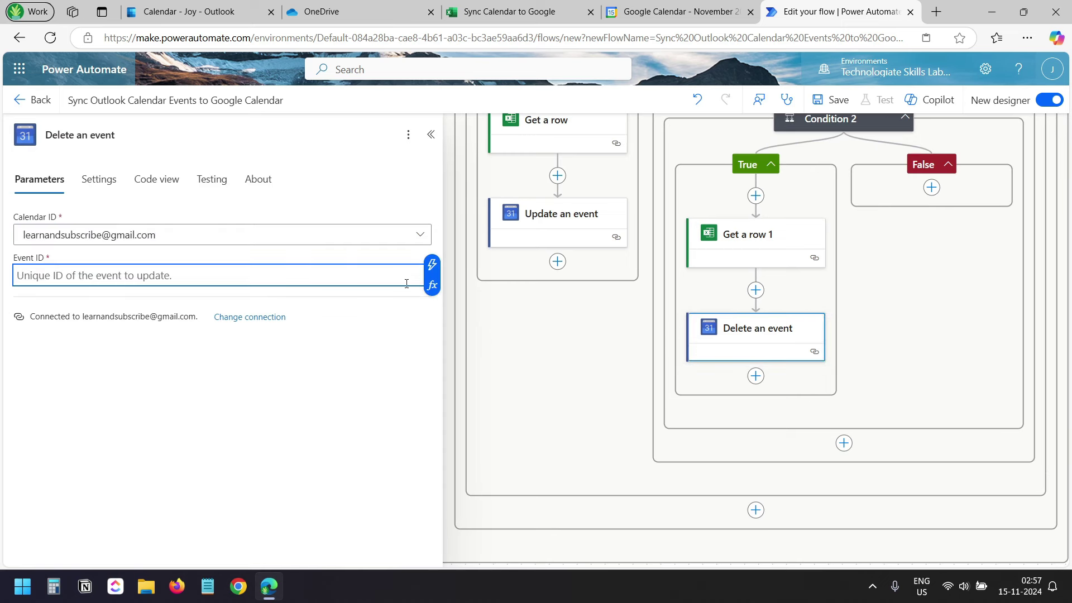
left_click(433, 268)
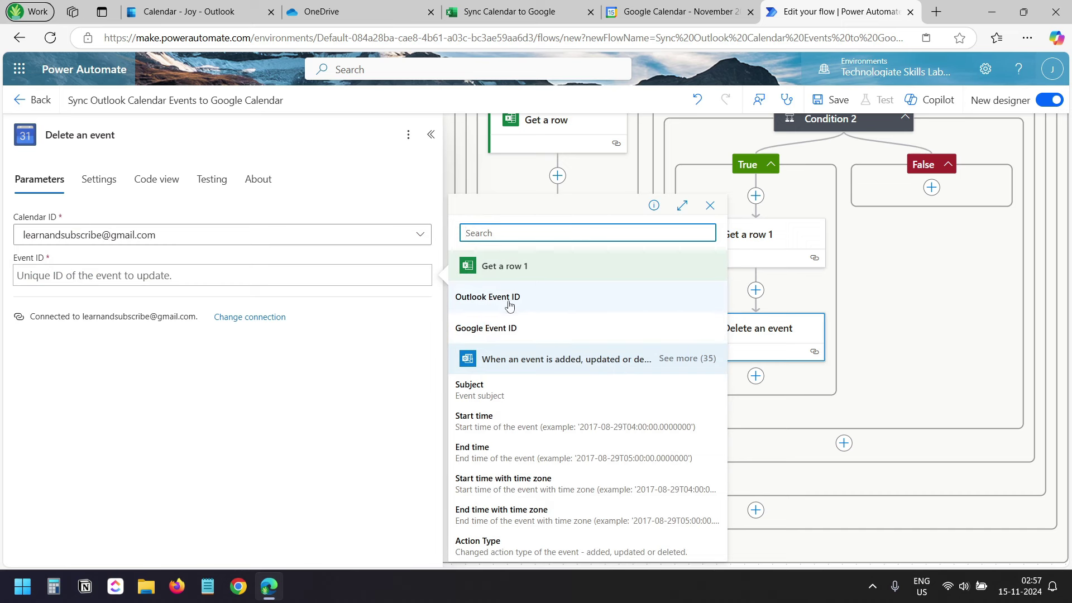
left_click(507, 335)
left_click(939, 291)
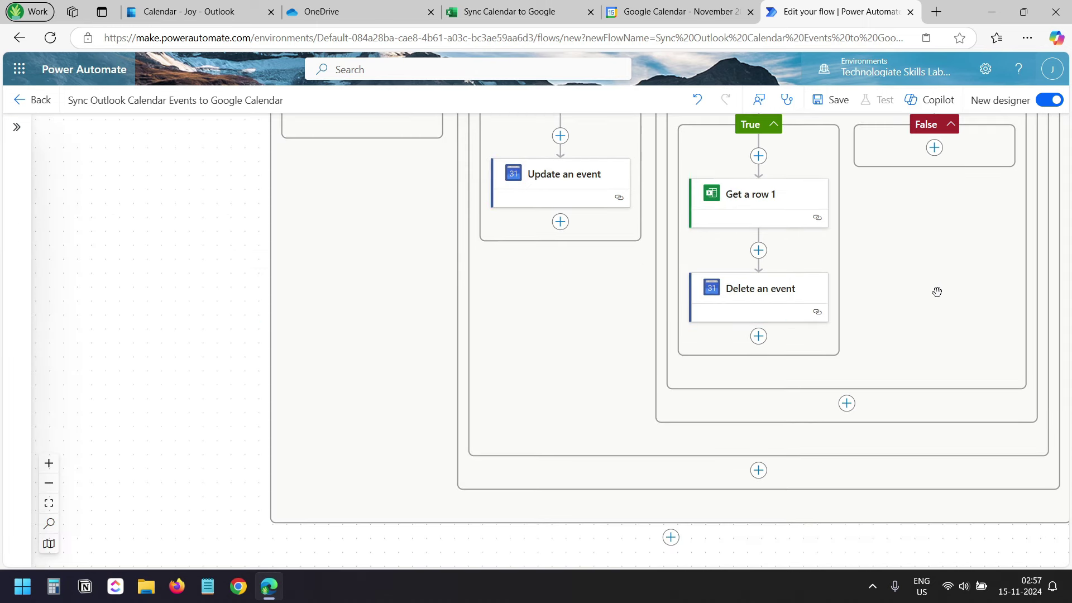
- Add the Excel Online (Business) "Delete a row" action after "Delete an event" in Condition 2's True branch
left_click(529, 11)
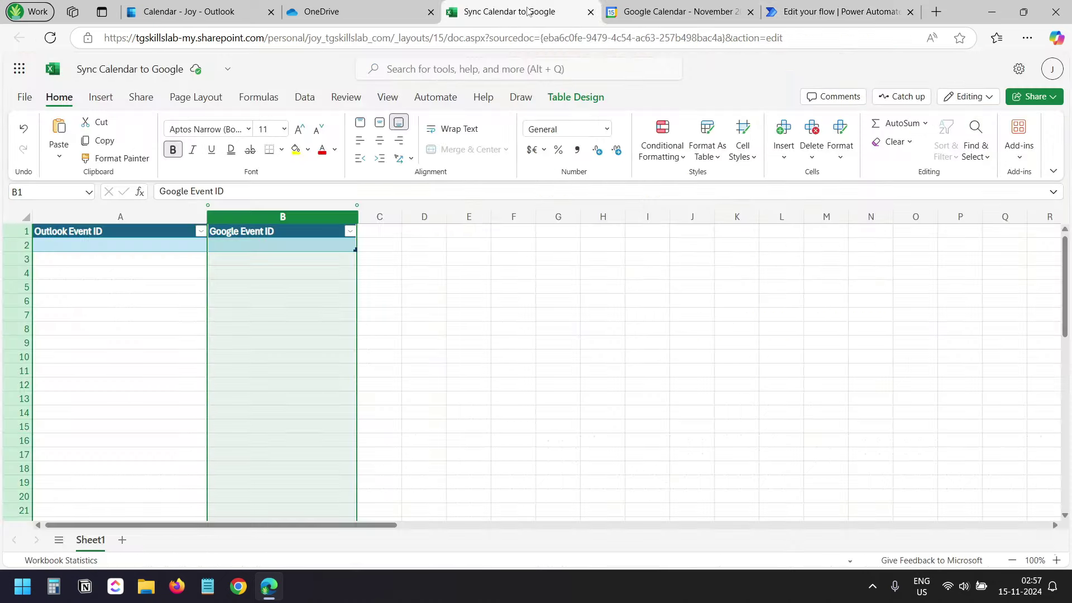
left_click(804, 13)
left_click(758, 335)
left_click(813, 337)
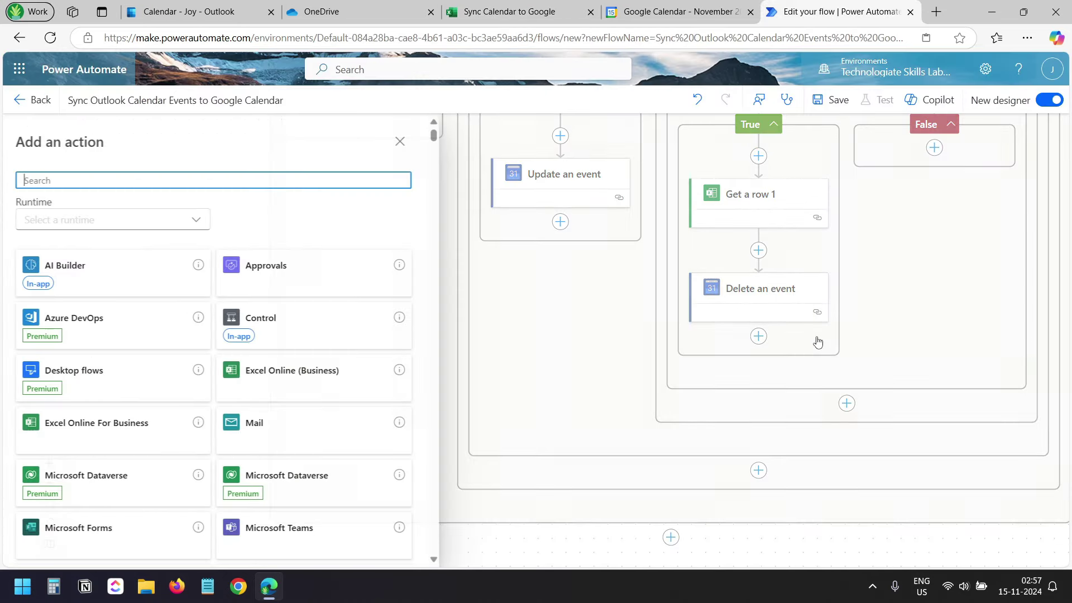
type("delete")
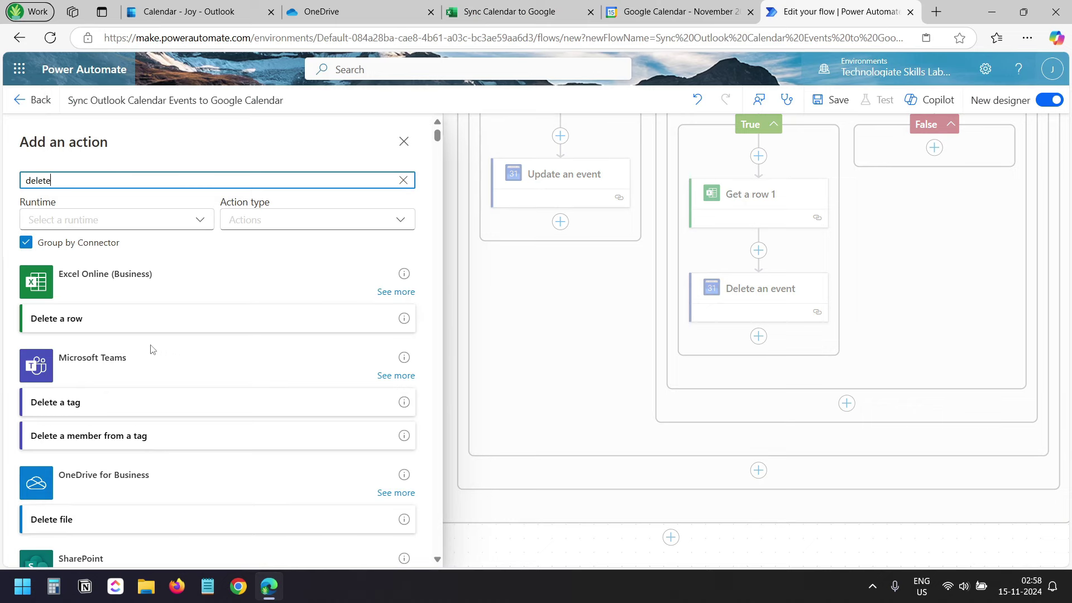
left_click(137, 328)
- Point "Delete a row" to OneDrive for Business, the OneDrive library and the file "Sync Calendar to Google.xlsx"
left_click(424, 234)
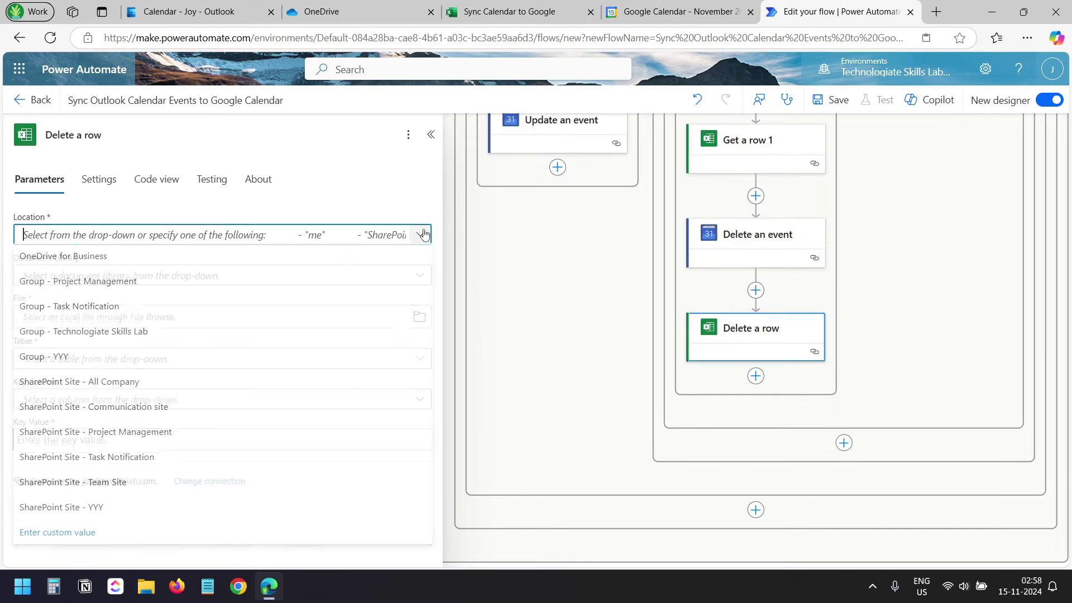
left_click(88, 254)
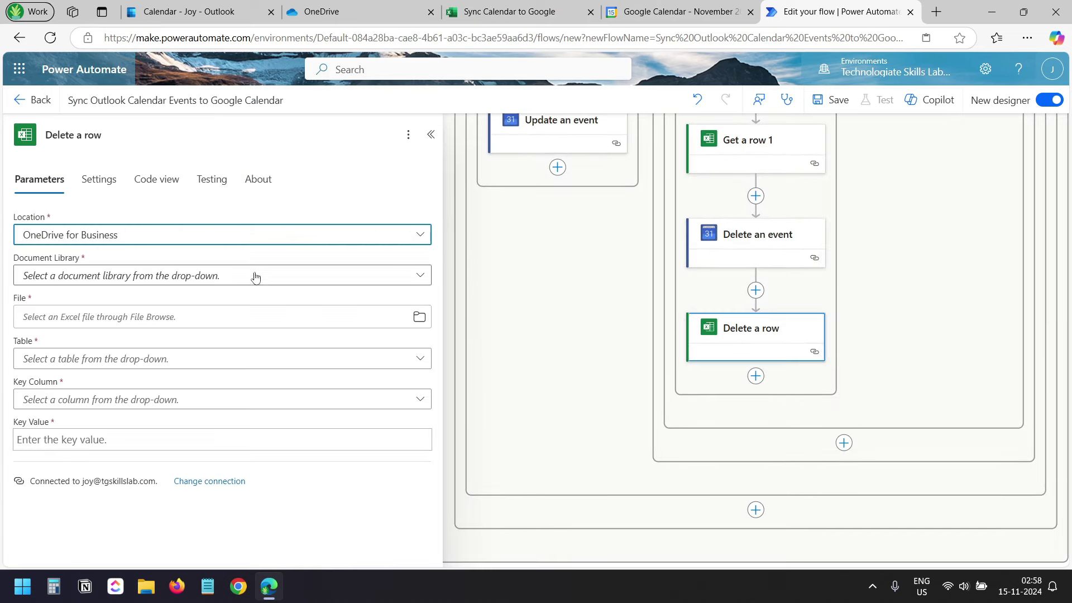
left_click(420, 276)
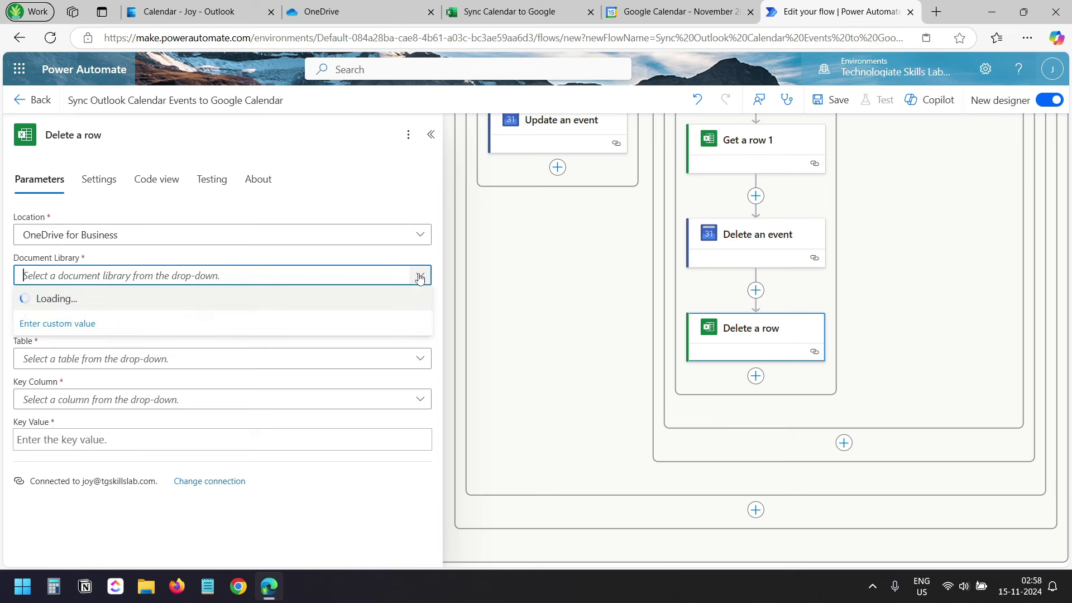
left_click(244, 304)
left_click(419, 317)
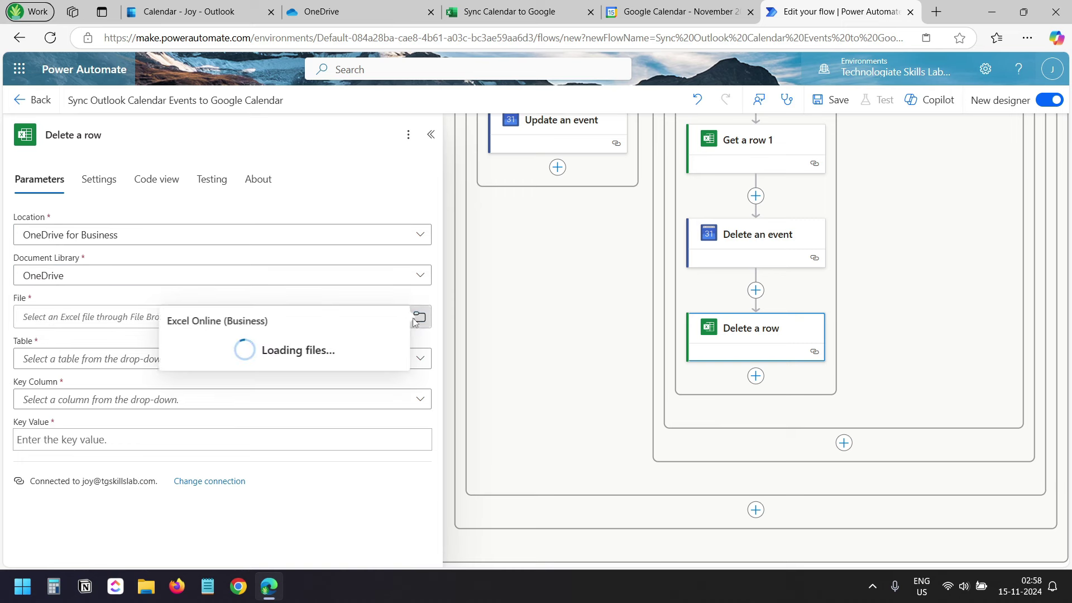
scroll(279, 211, "down", 3)
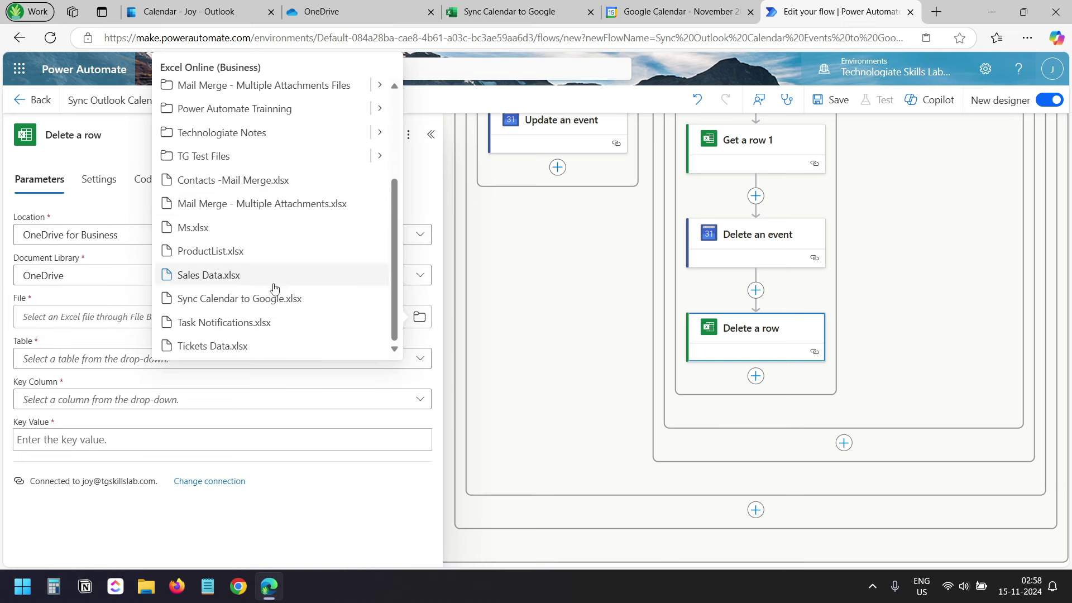
left_click(262, 299)
- Set the table of "Delete a row" to Table1 and its key column to Outlook Event ID
left_click(270, 359)
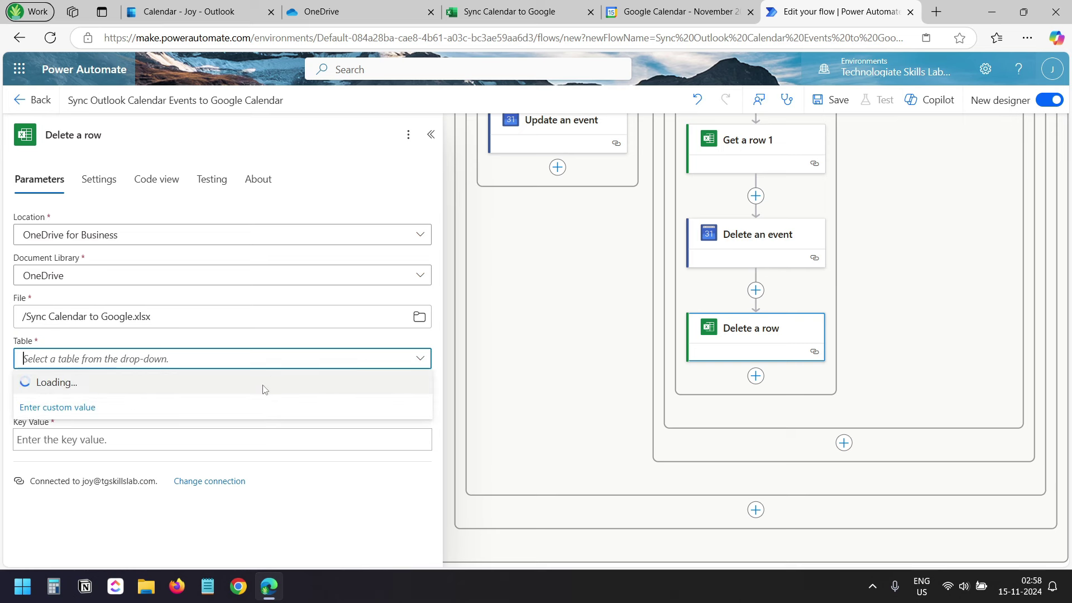
left_click(290, 377)
left_click(282, 399)
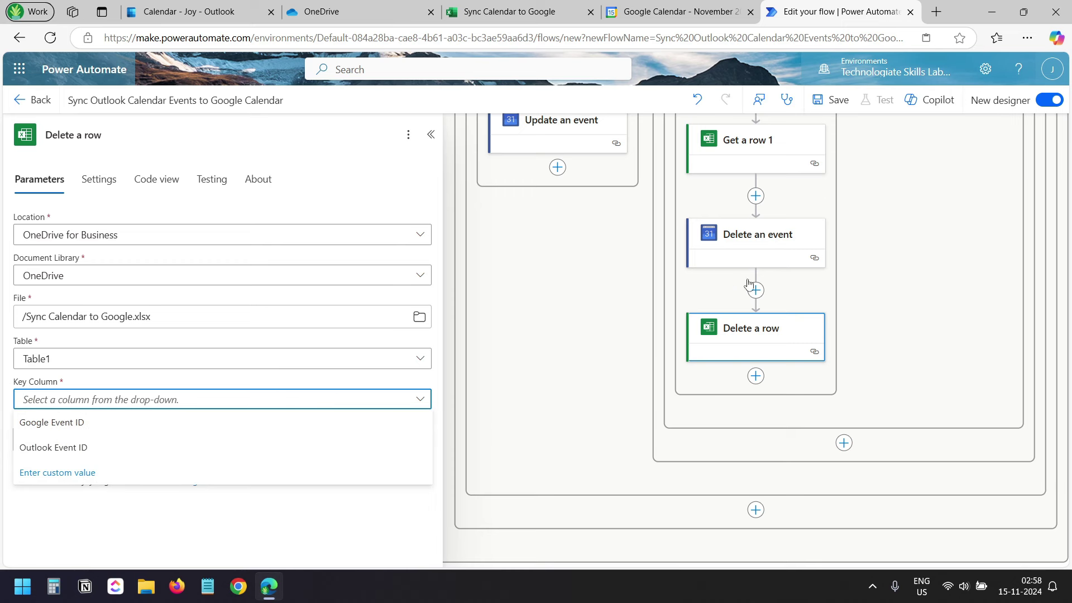
left_click(76, 450)
- Fill the Key Value of "Delete a row" with the trigger's Id, the event's unique identifier, and save the flow
left_click(157, 440)
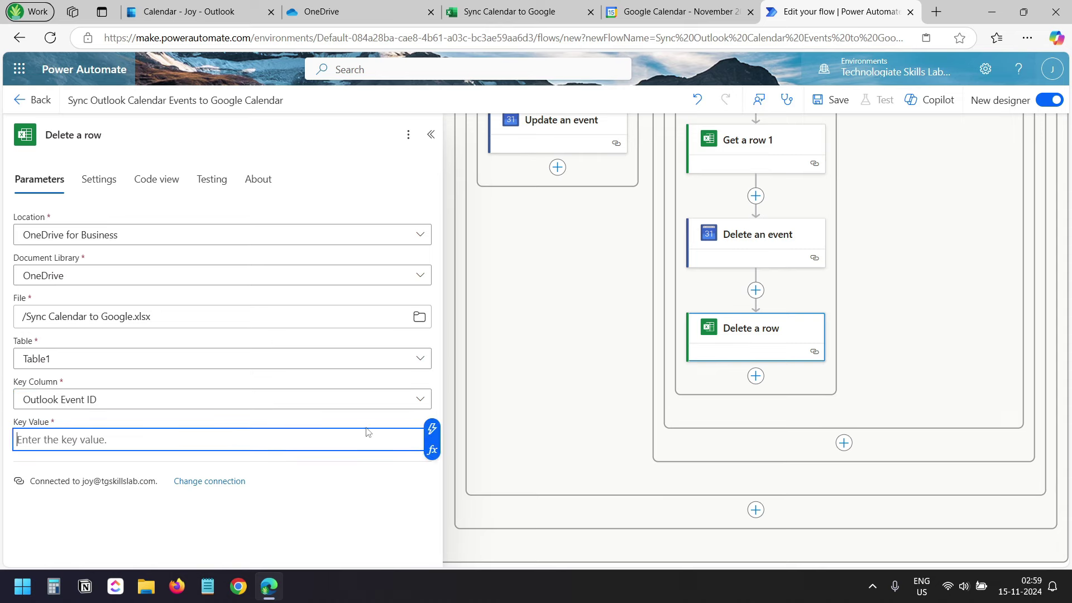
left_click(434, 434)
left_click(695, 365)
scroll(635, 362, "down", 3)
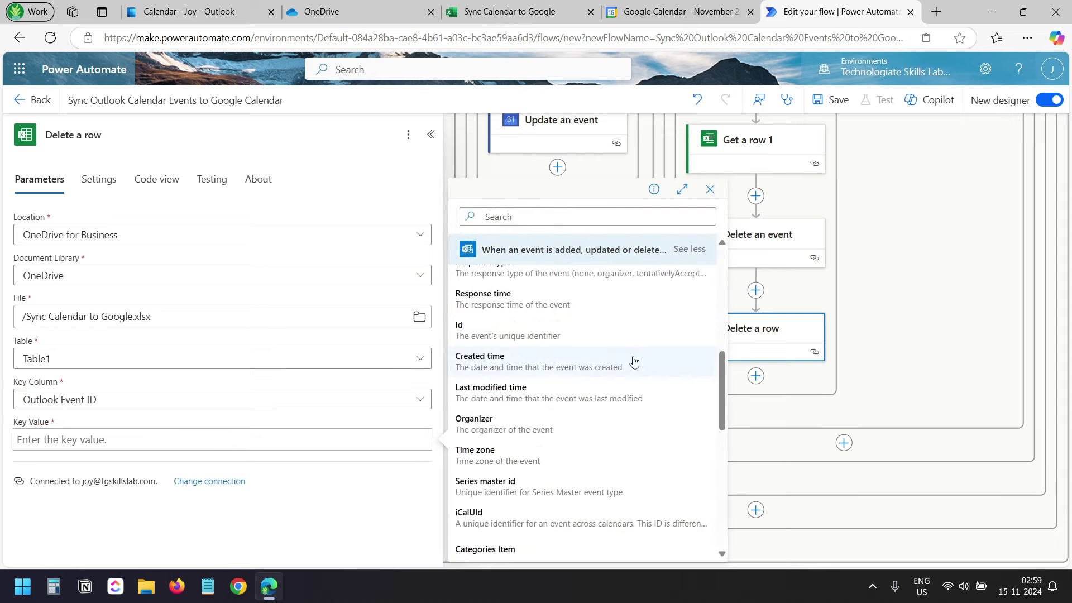
left_click(539, 336)
left_click(536, 333)
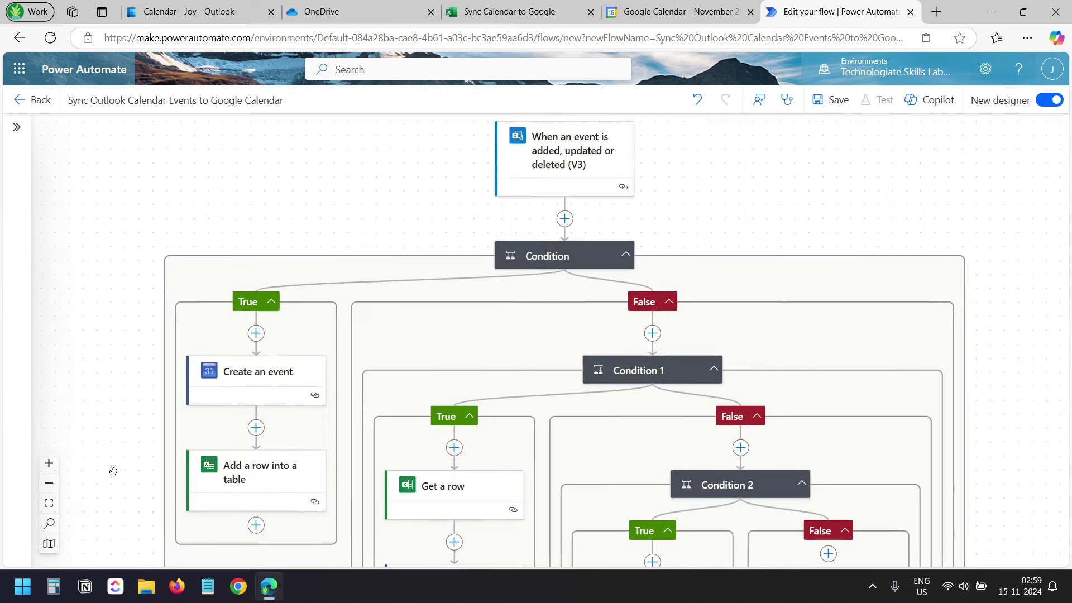
left_click(836, 106)
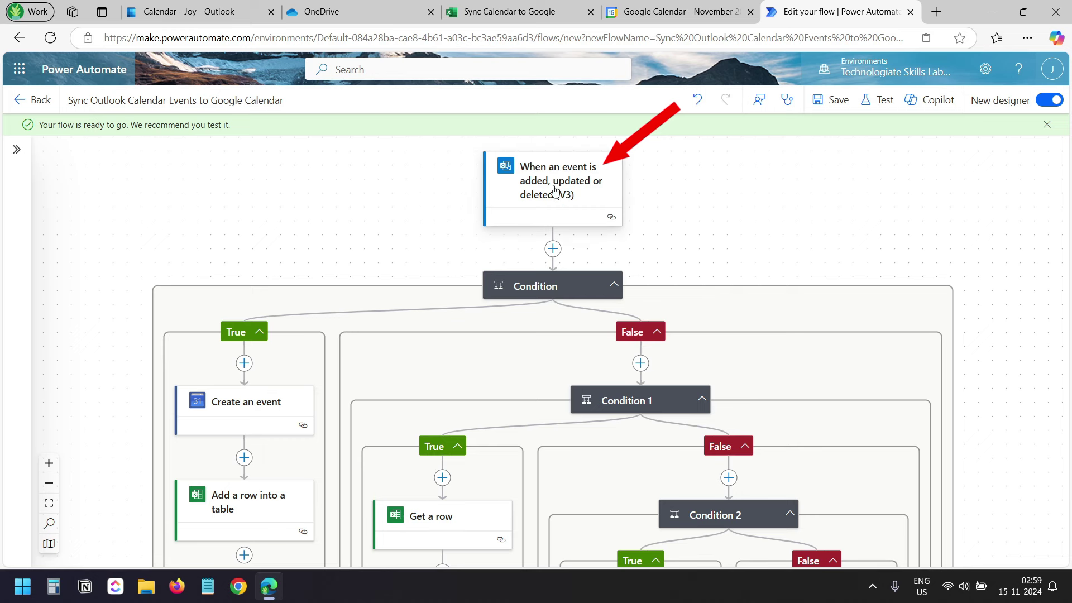
- Review the event creation branch, then Condition 1 with its "Get a row" and "Update an event" settings
left_click_drag(282, 262, 390, 166)
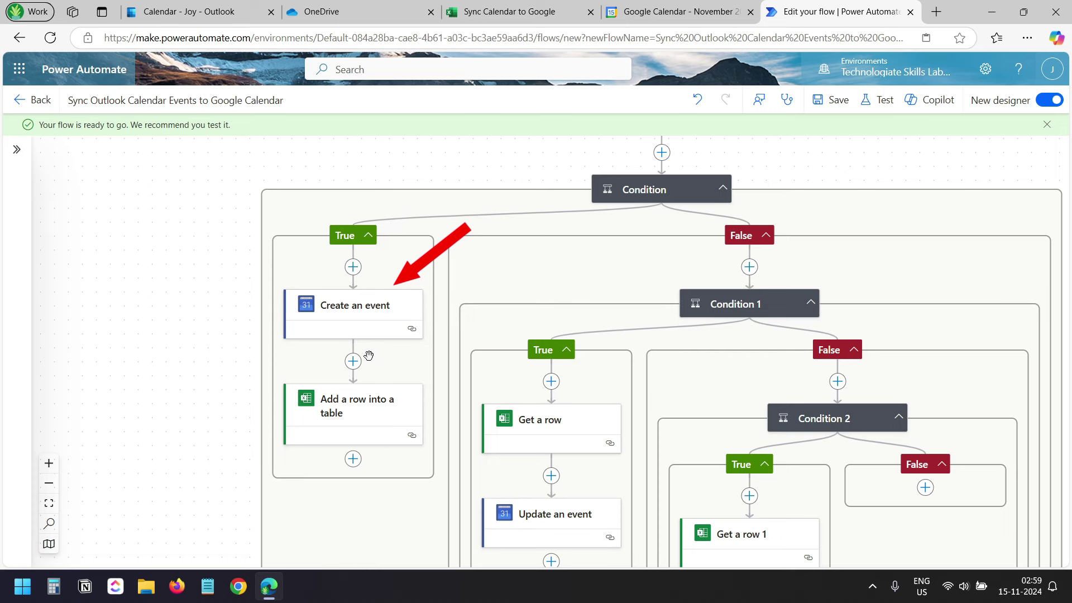
left_click(525, 20)
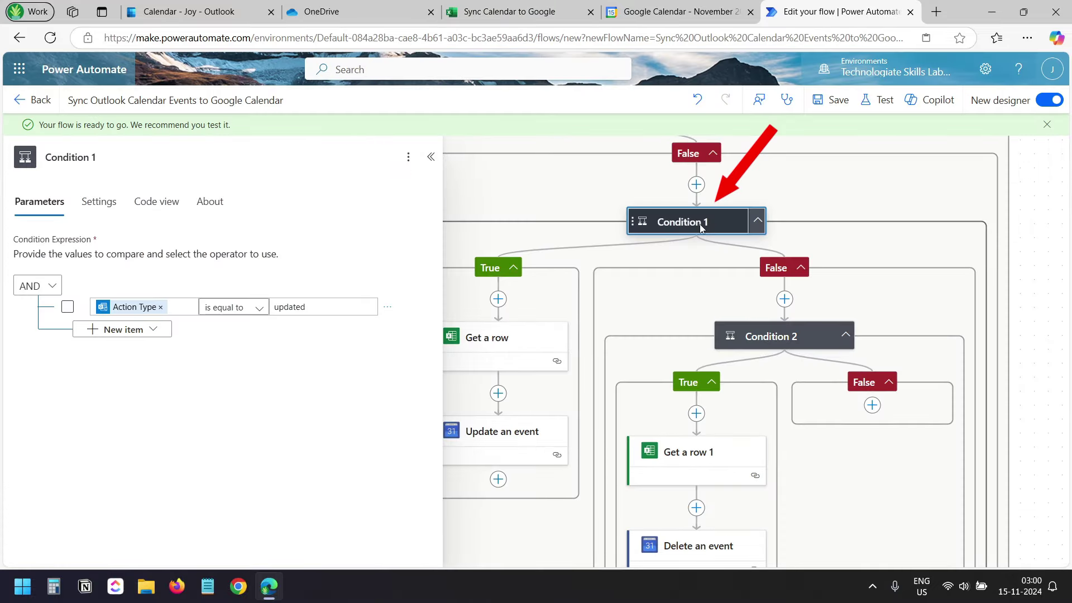
left_click(566, 176)
left_click(508, 346)
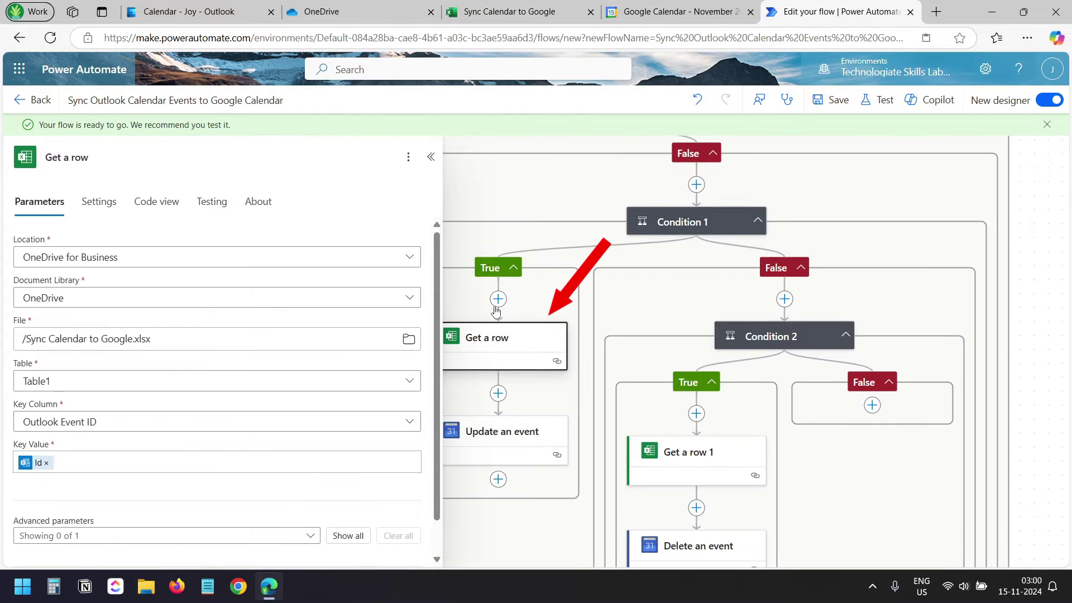
left_click(432, 156)
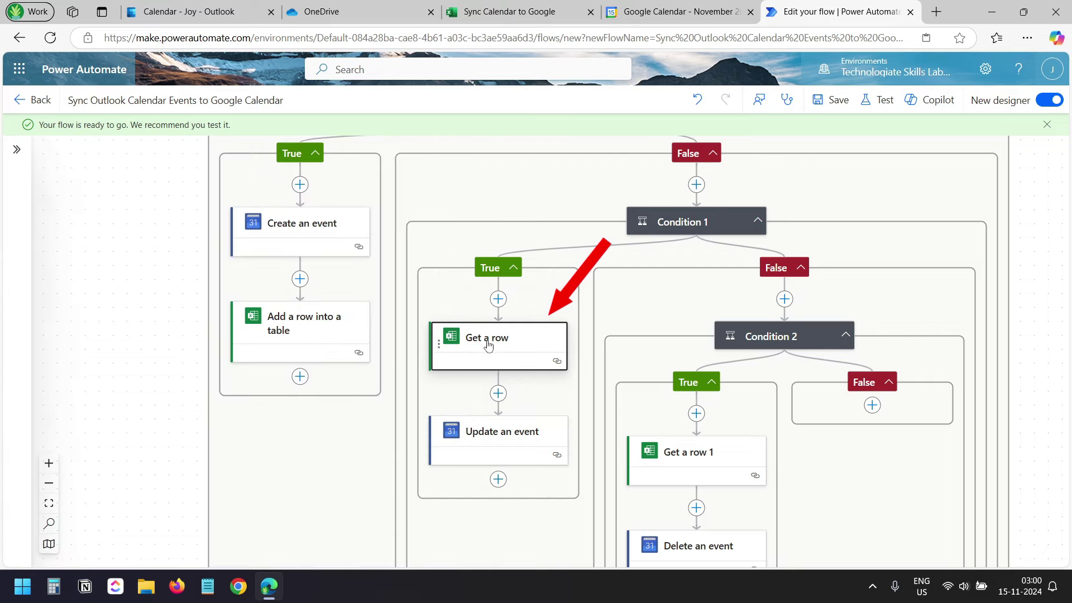
left_click(515, 437)
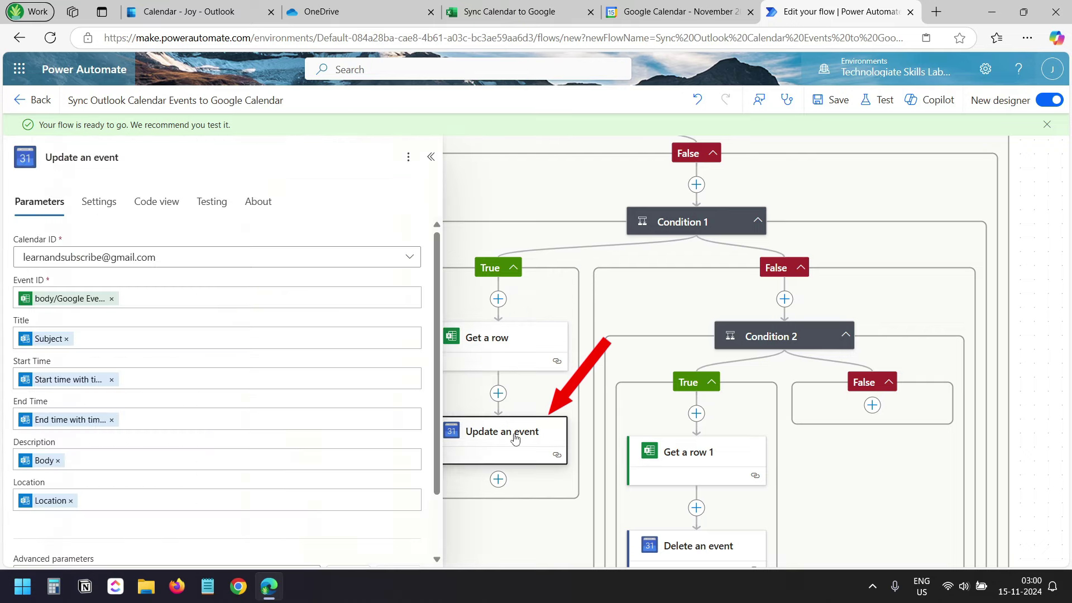
left_click(431, 157)
- Review Condition 2 and its "Get a row 1", "Delete an event" and "Delete a row" actions against the Excel table
scroll(776, 144, "down", 2)
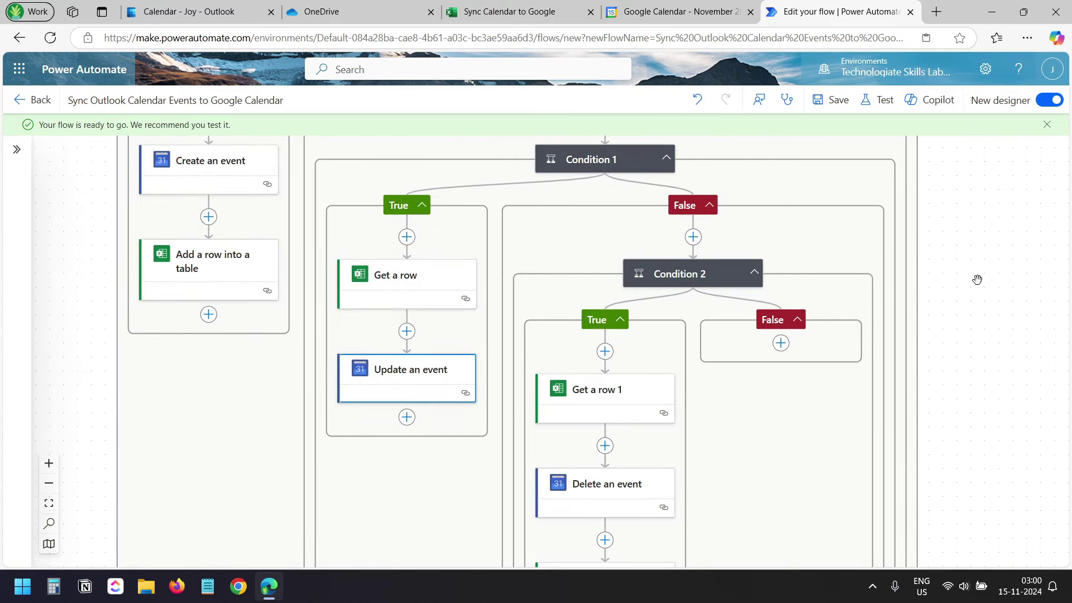
scroll(771, 402, "down", 1)
left_click(691, 236)
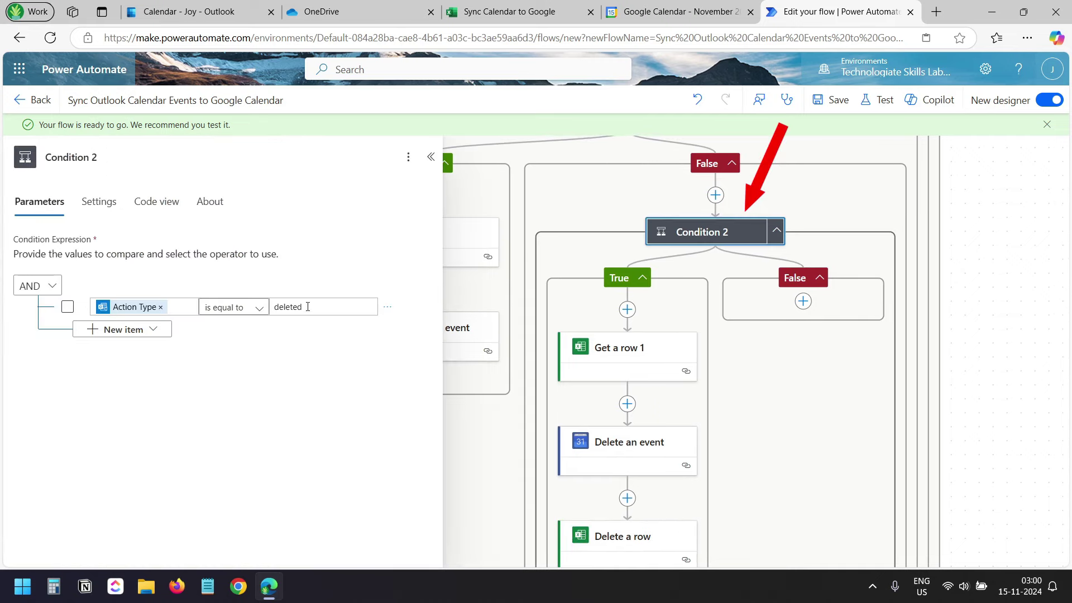
left_click(690, 236)
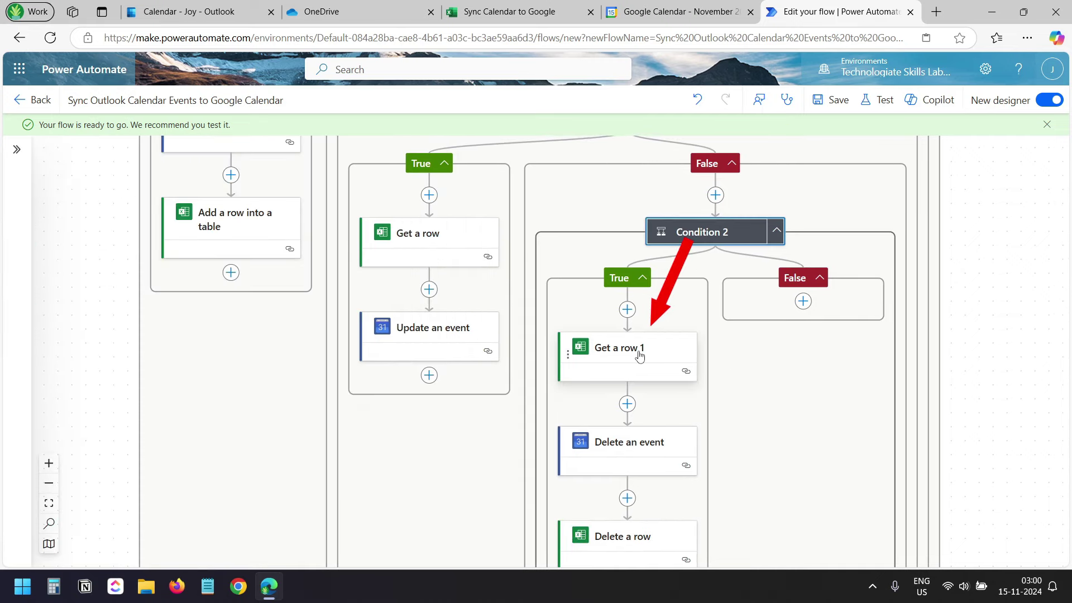
scroll(788, 391, "down", 2)
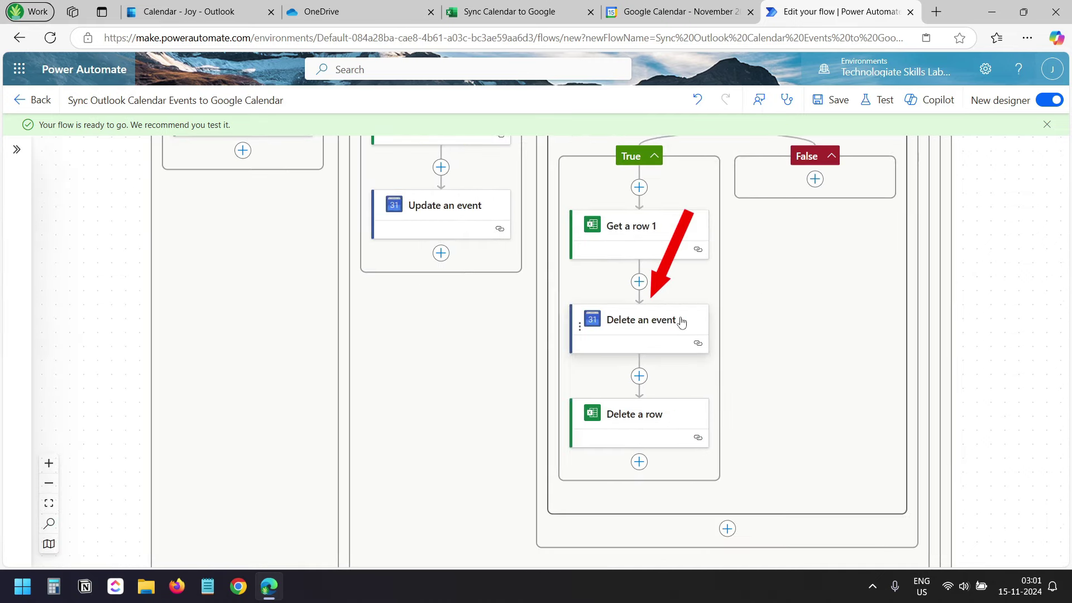
left_click(647, 336)
left_click(685, 426)
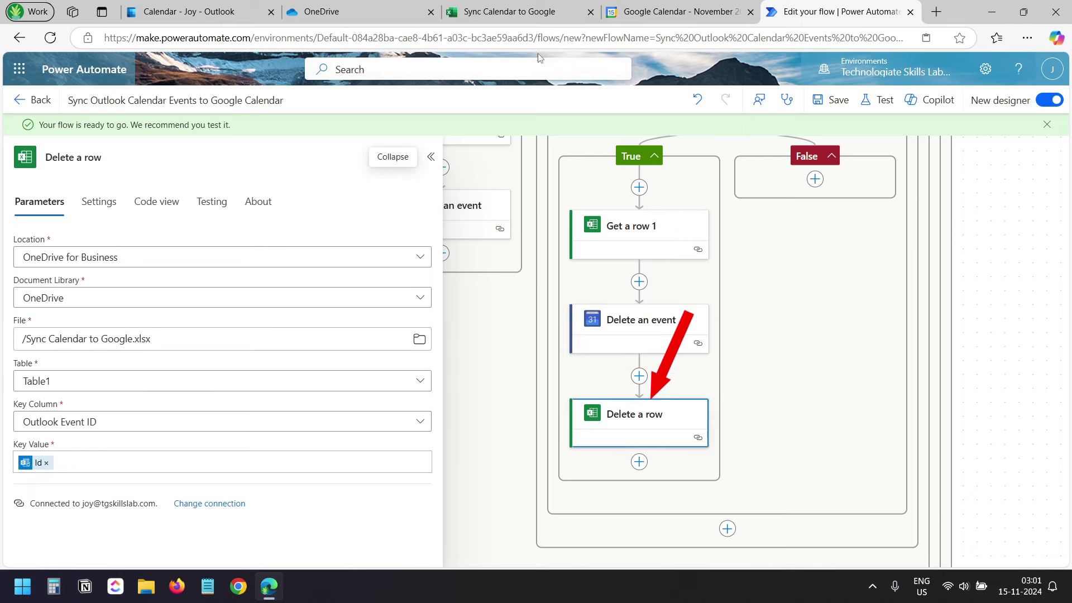
left_click(506, 11)
left_click(106, 287)
left_click(838, 11)
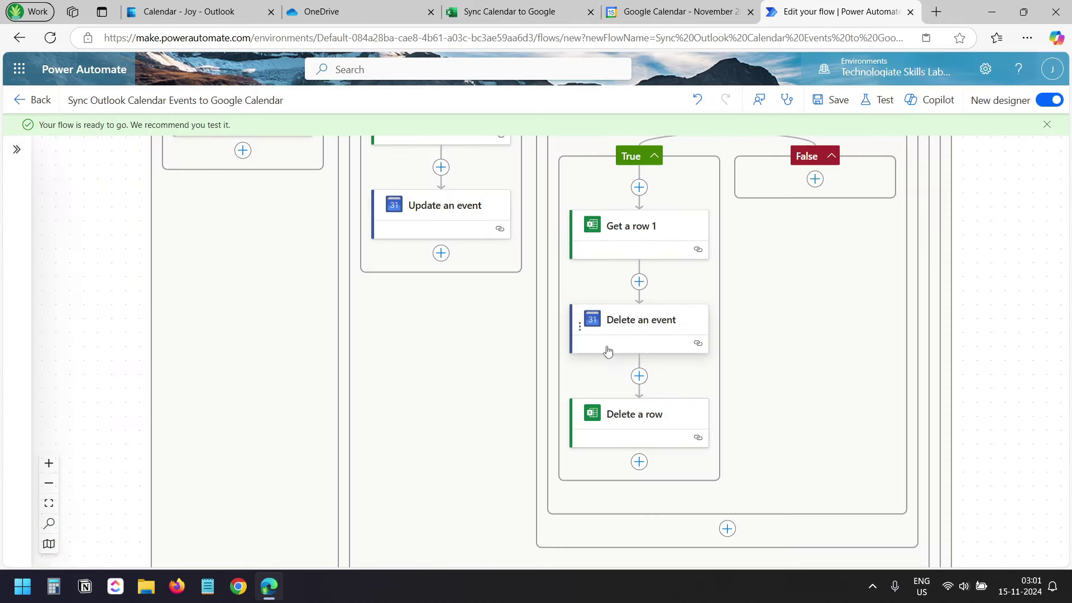
- Start a manual test run of the flow
scroll(743, 346, "up", 6)
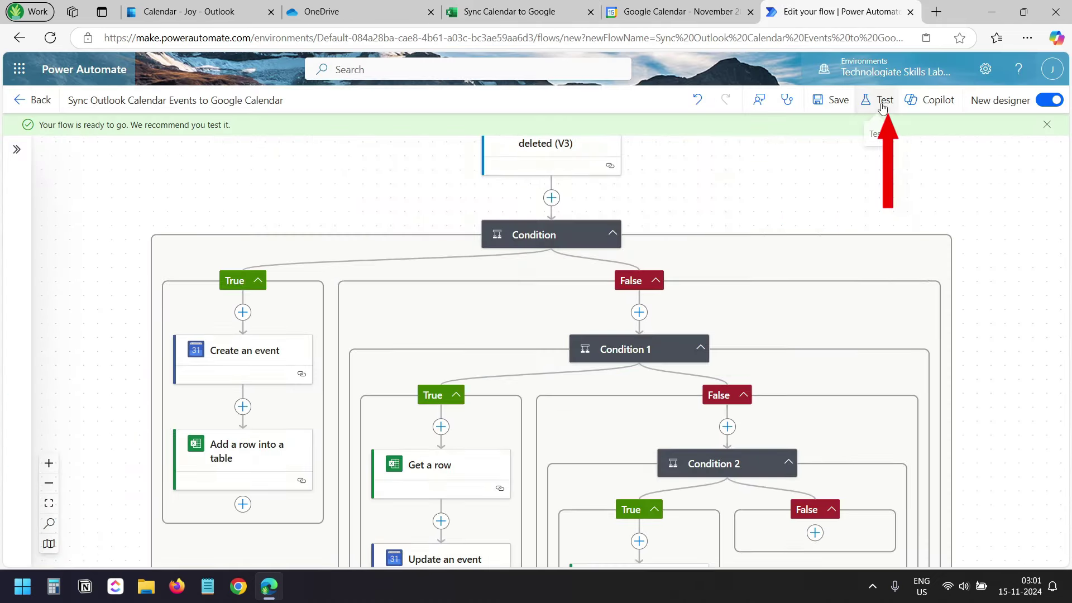
left_click(880, 101)
left_click(810, 136)
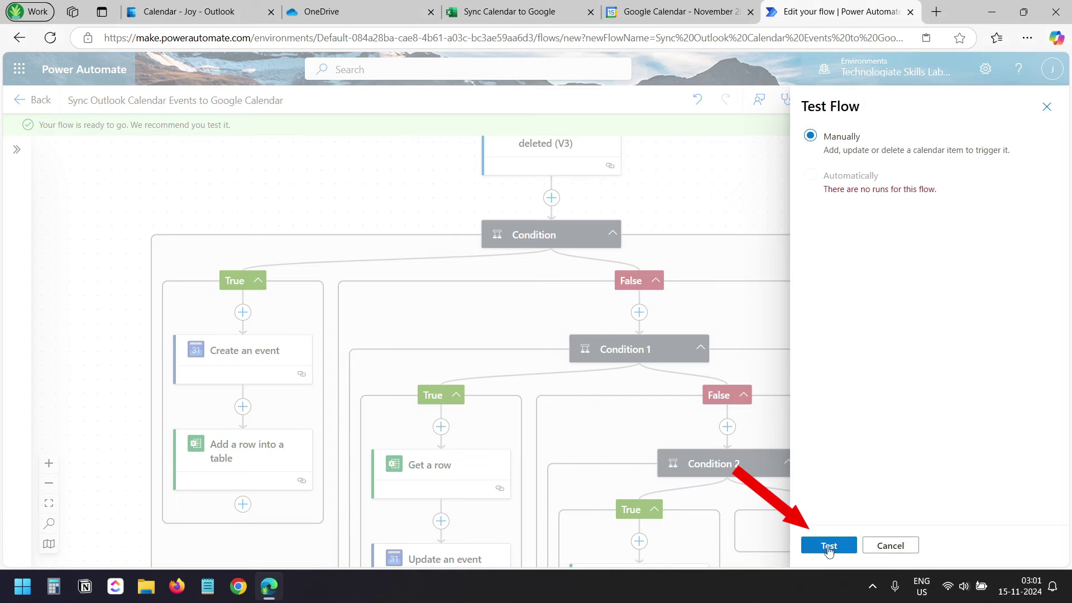
left_click(829, 547)
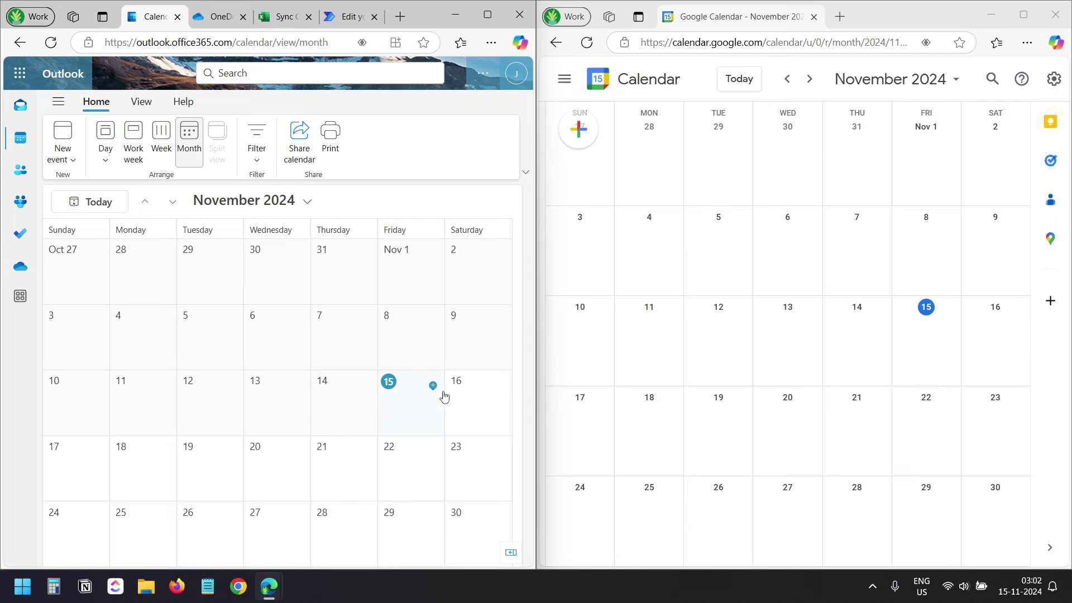
- In the Outlook calendar, save a Teams meeting "Event1" on November 18, 2024 with the description "This is the first event"
double_click(140, 467)
type("Event1")
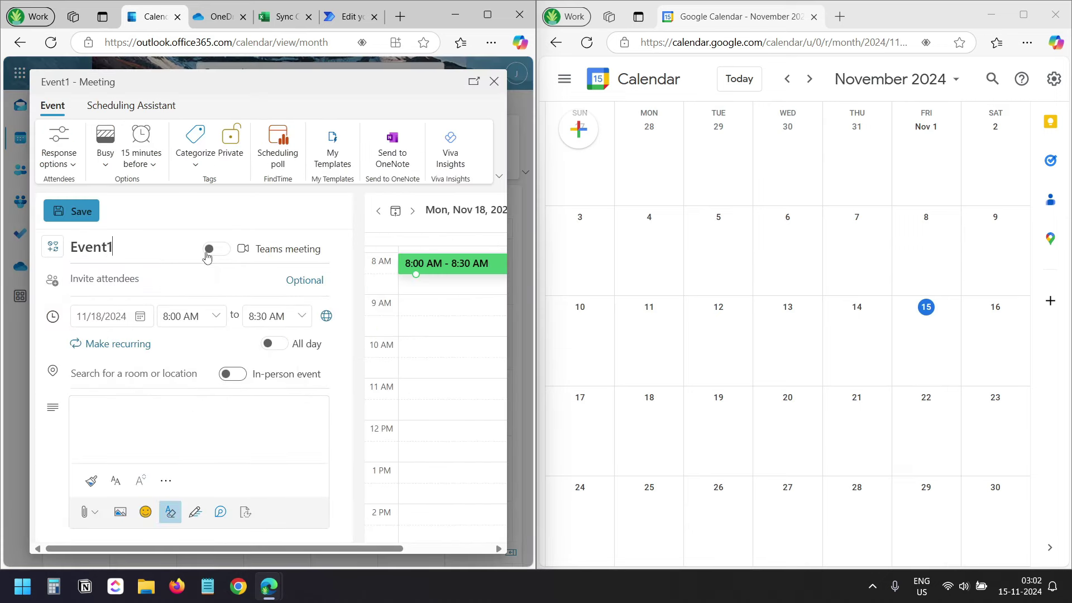
left_click(218, 250)
left_click(133, 420)
type("This is the first event")
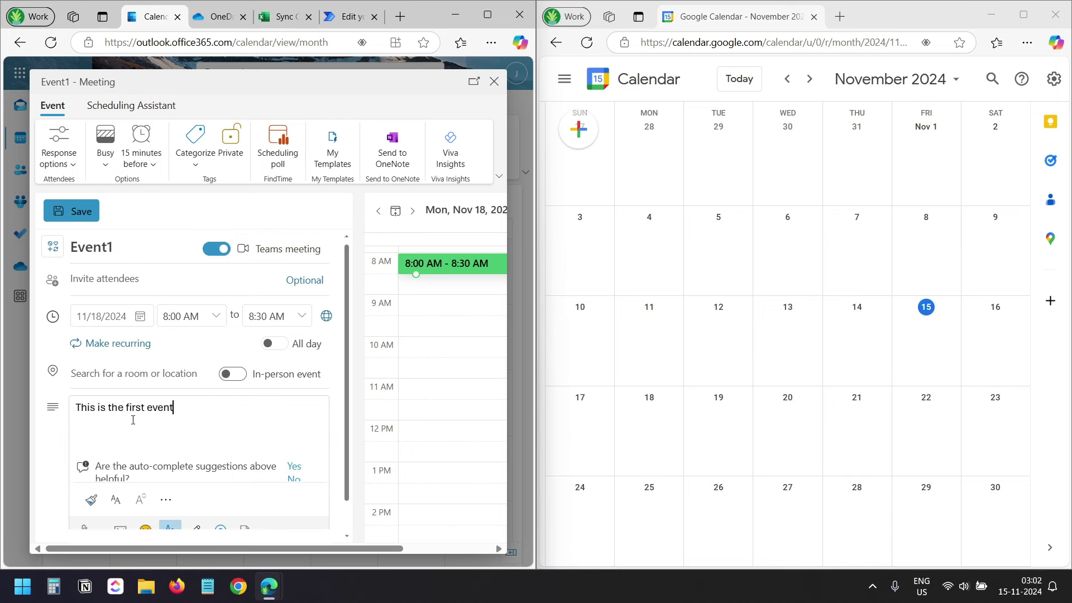
left_click(89, 211)
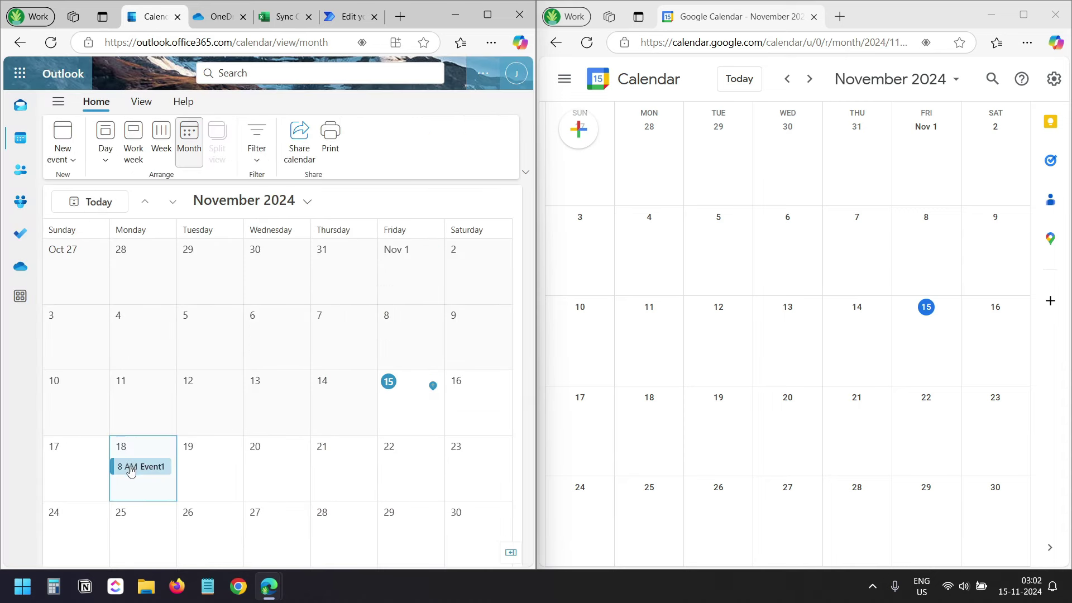
- Open the synced Event1 on November 18 in Google Calendar and read through its location, description and Teams details
mouse_move(130, 471)
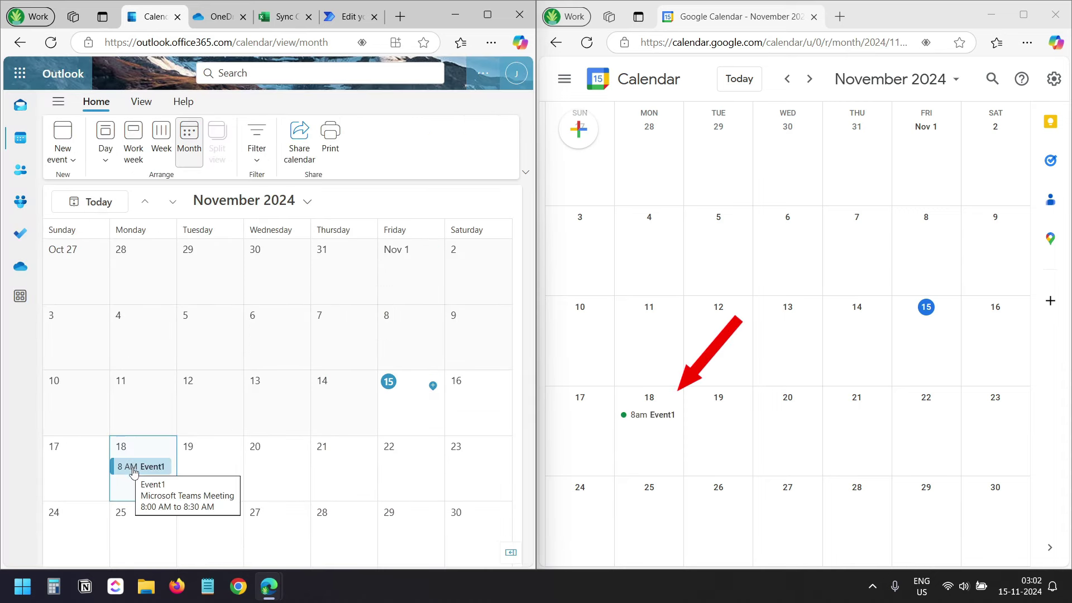
left_click(654, 422)
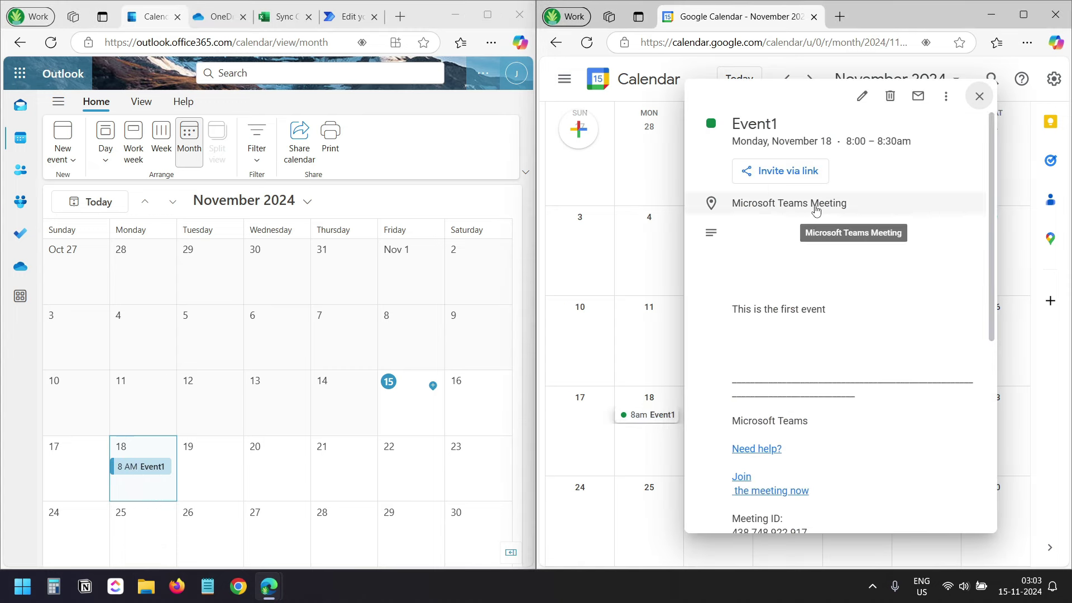
scroll(803, 335, "down", 2)
scroll(803, 338, "down", 2)
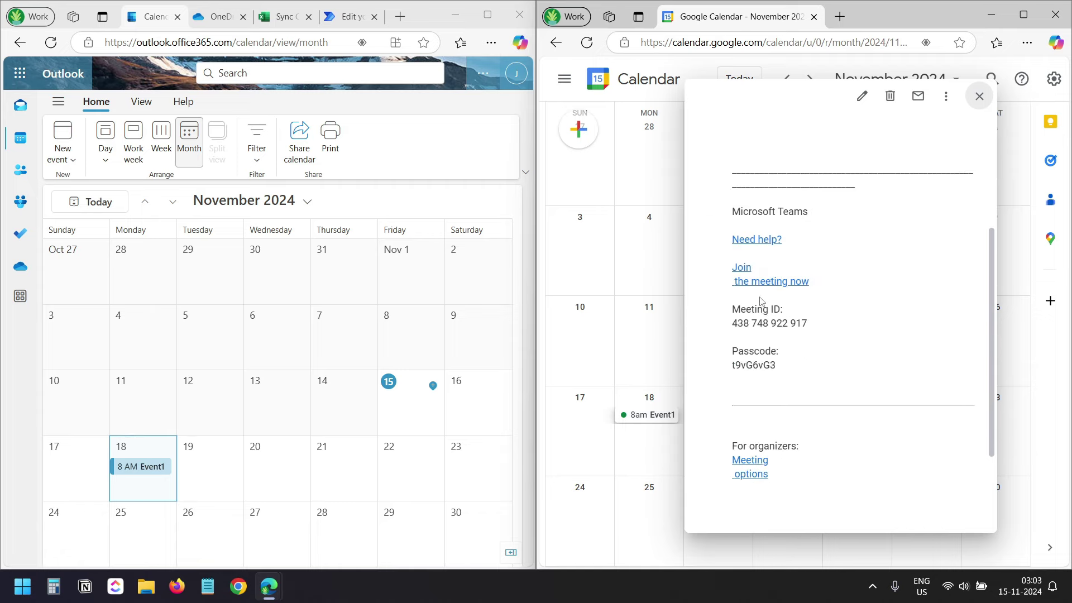
scroll(794, 324, "up", 4)
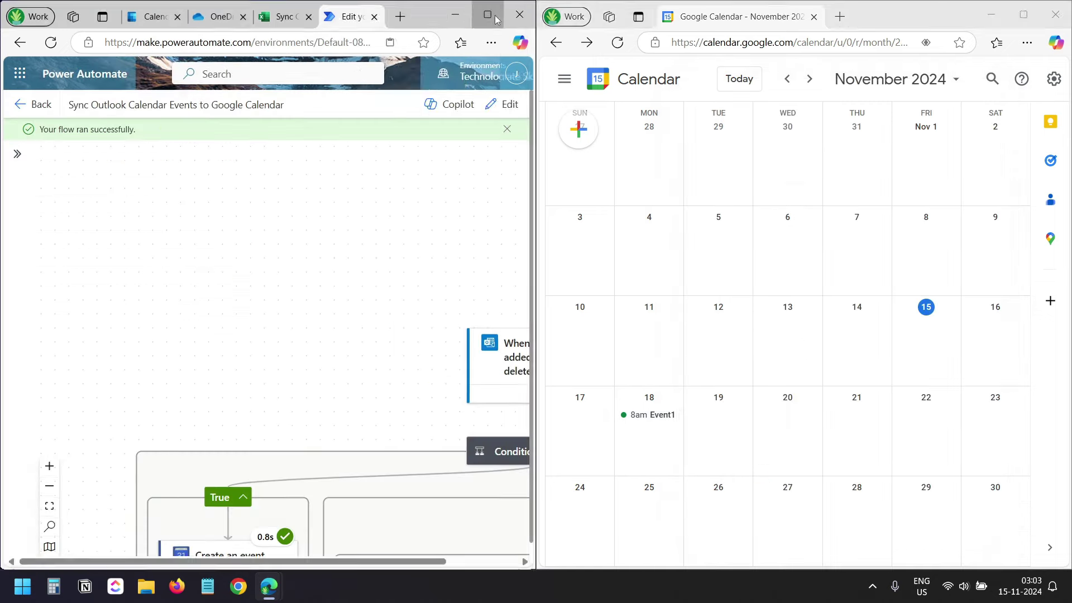
- Inspect the flow run's executed actions in Power Automate, then the Outlook and Google event IDs in row 2 of the Excel table
left_click(487, 14)
left_click_drag(700, 242, 748, 221)
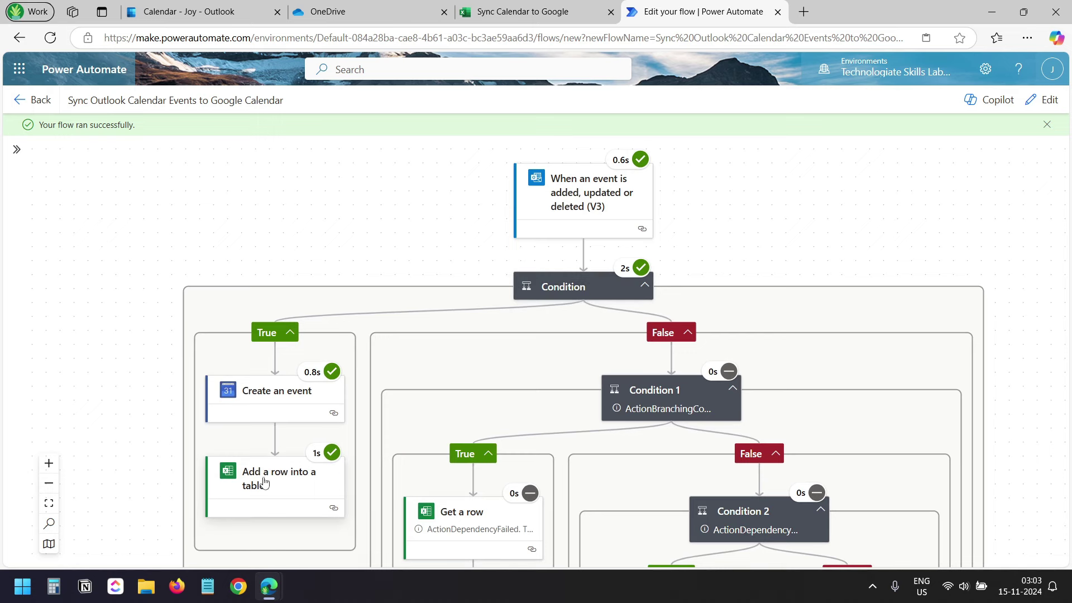
left_click(531, 13)
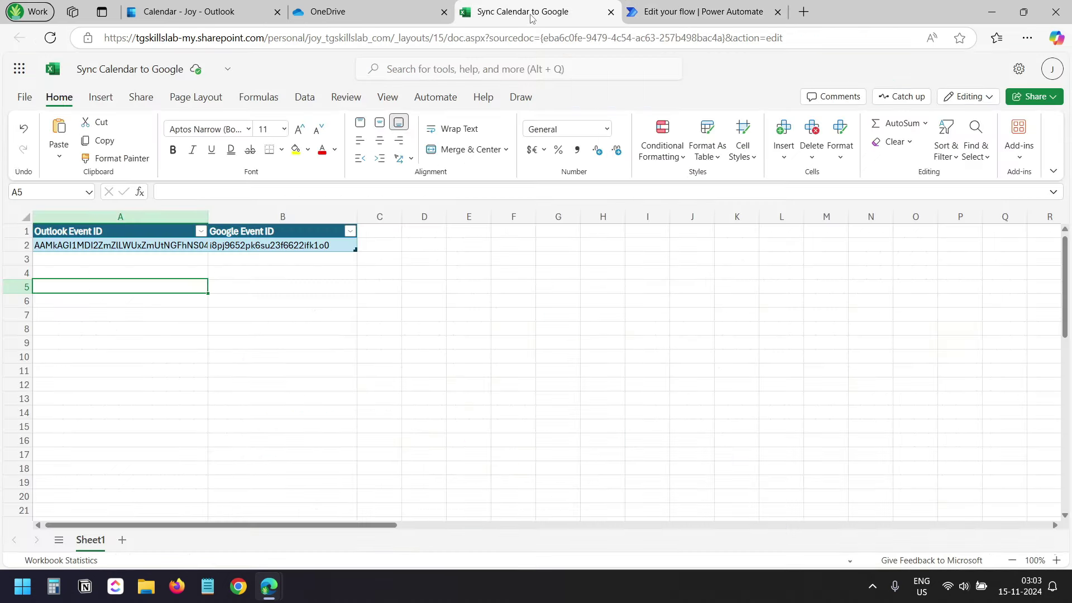
left_click(283, 283)
left_click(100, 245)
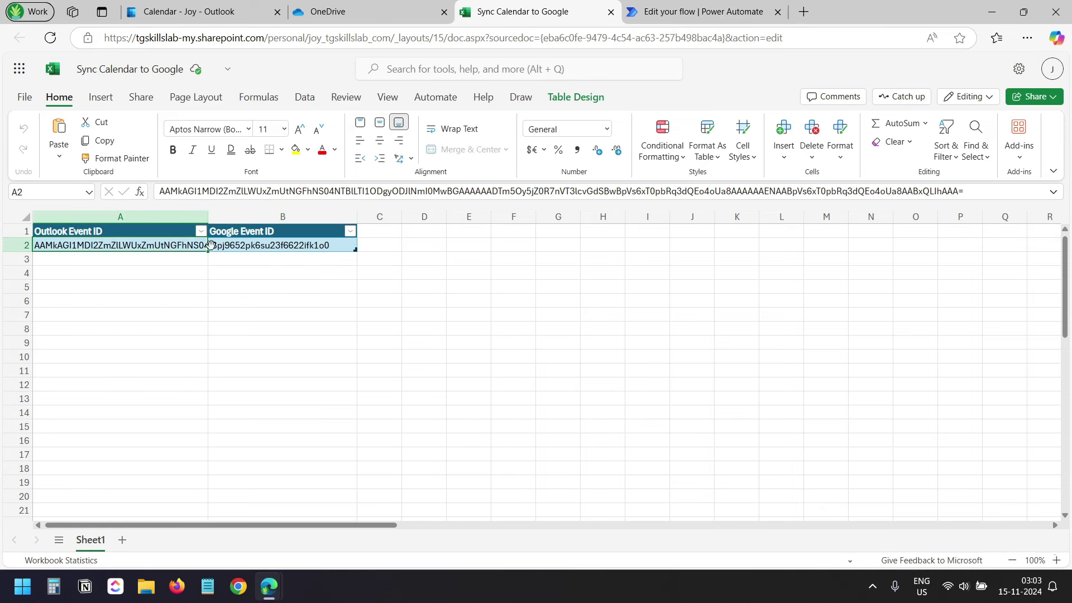
left_click(255, 245)
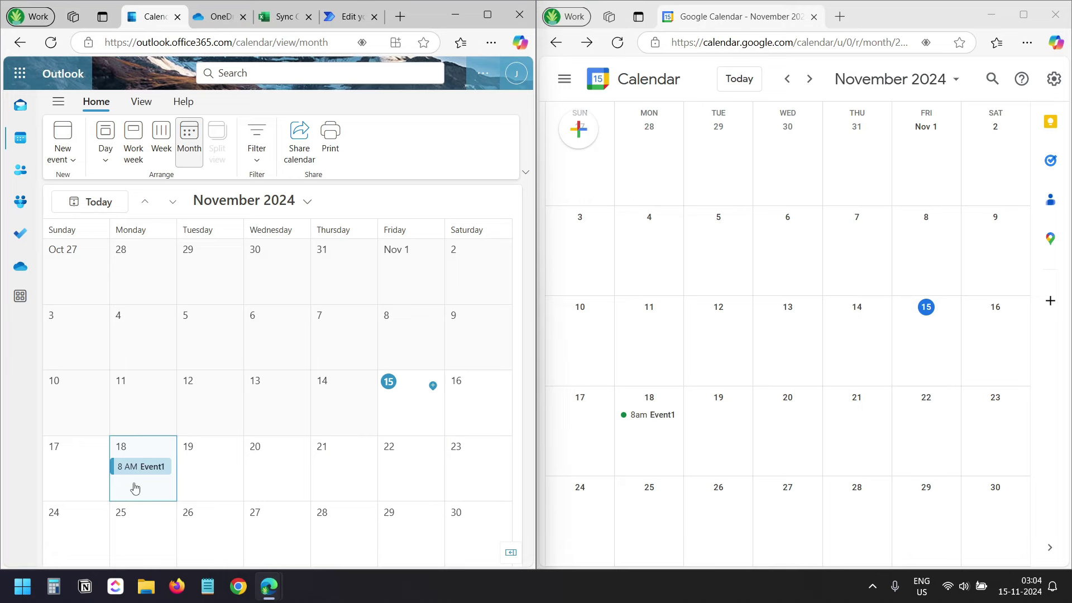
- In the Outlook calendar, save a Teams meeting "Event2" on November 18, 2024 from 10:00 AM to 10:30 AM
double_click(135, 489)
type("Event")
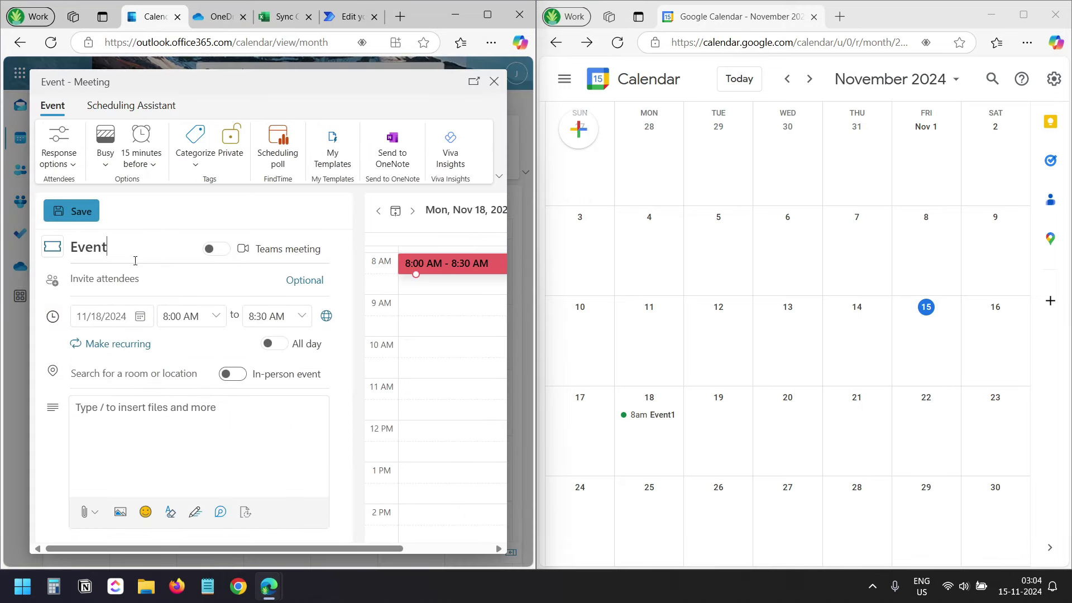
type("2")
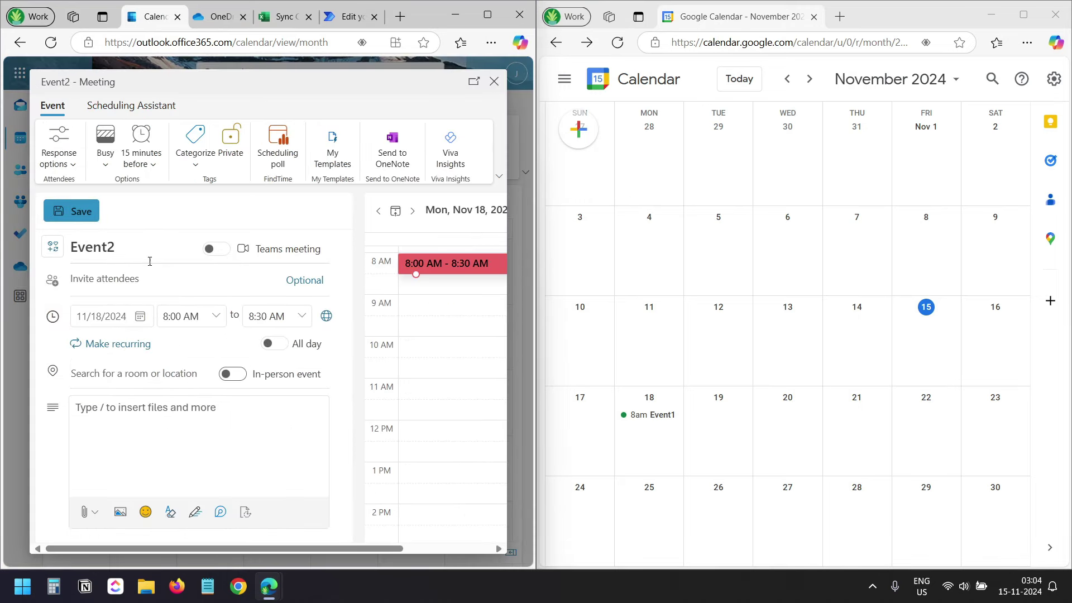
left_click(221, 254)
left_click(216, 316)
left_click(195, 438)
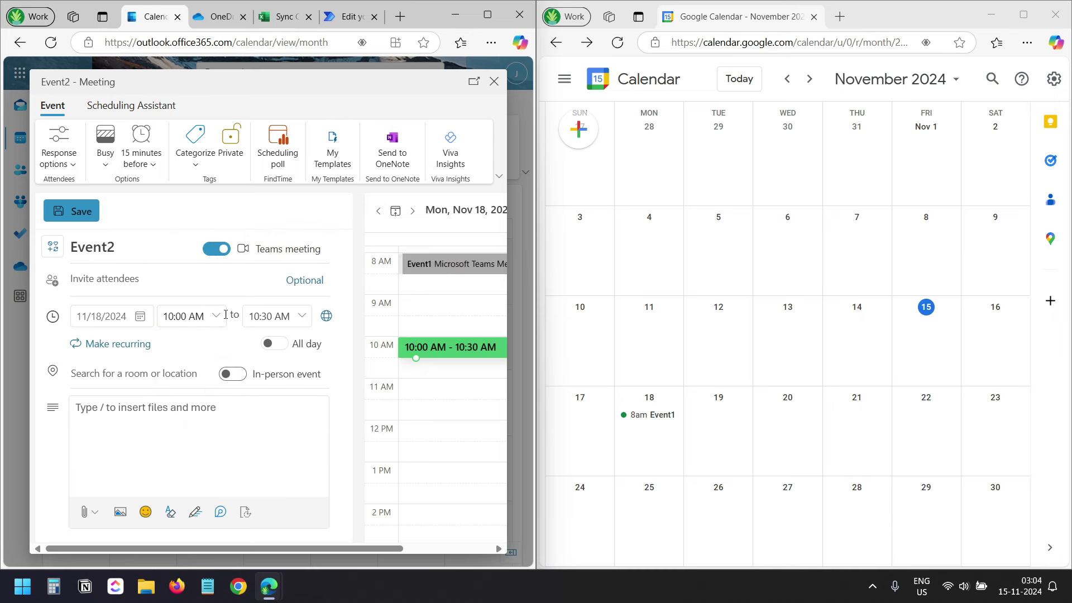
left_click(180, 409)
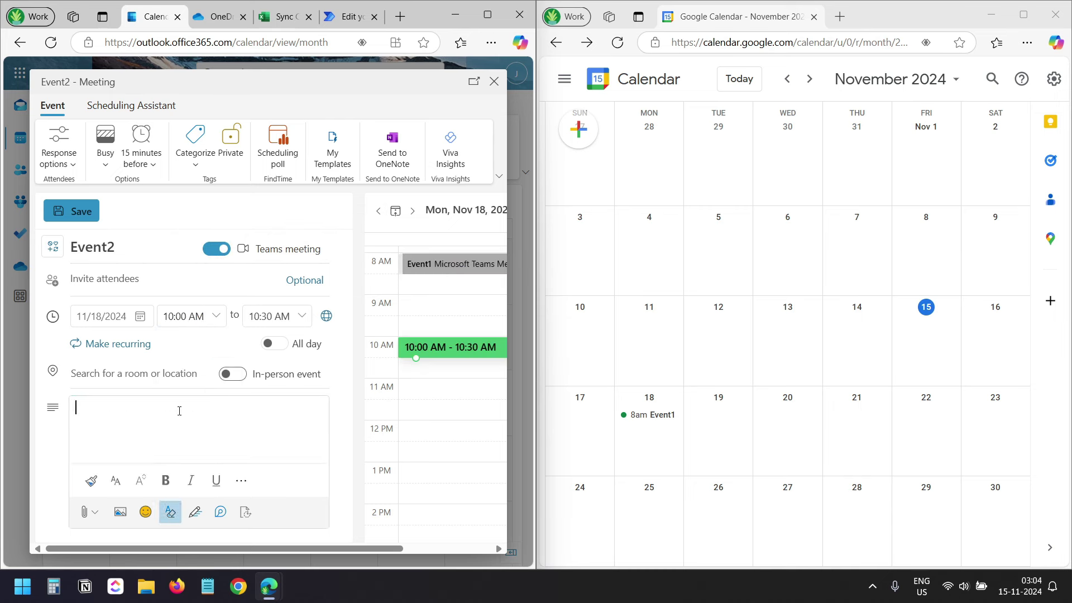
left_click(78, 212)
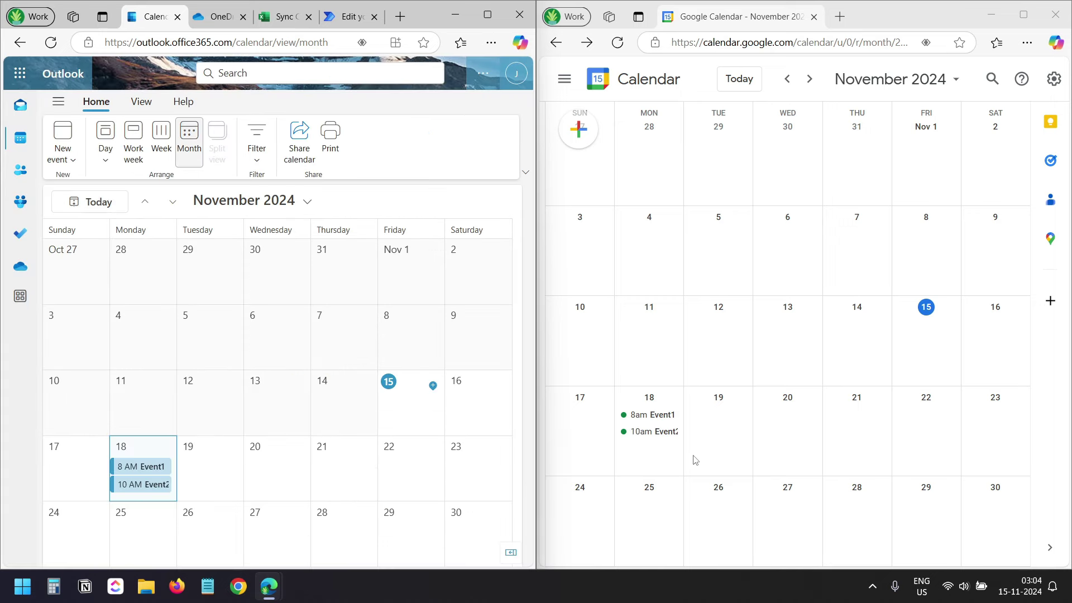
- Compare the details of Event2 in Google Calendar with the original event in Outlook
left_click(648, 432)
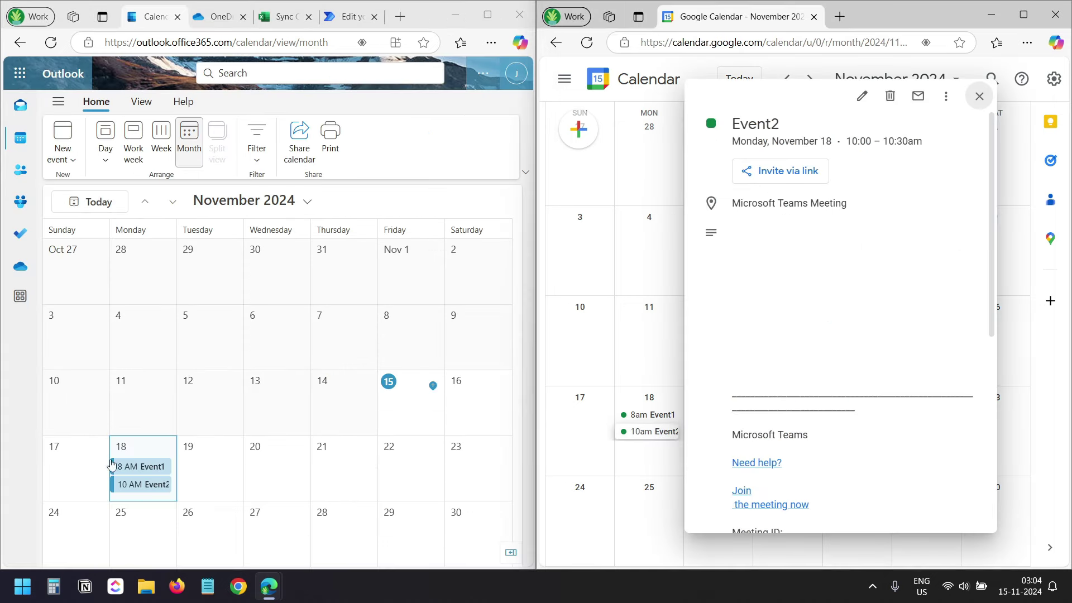
left_click(144, 485)
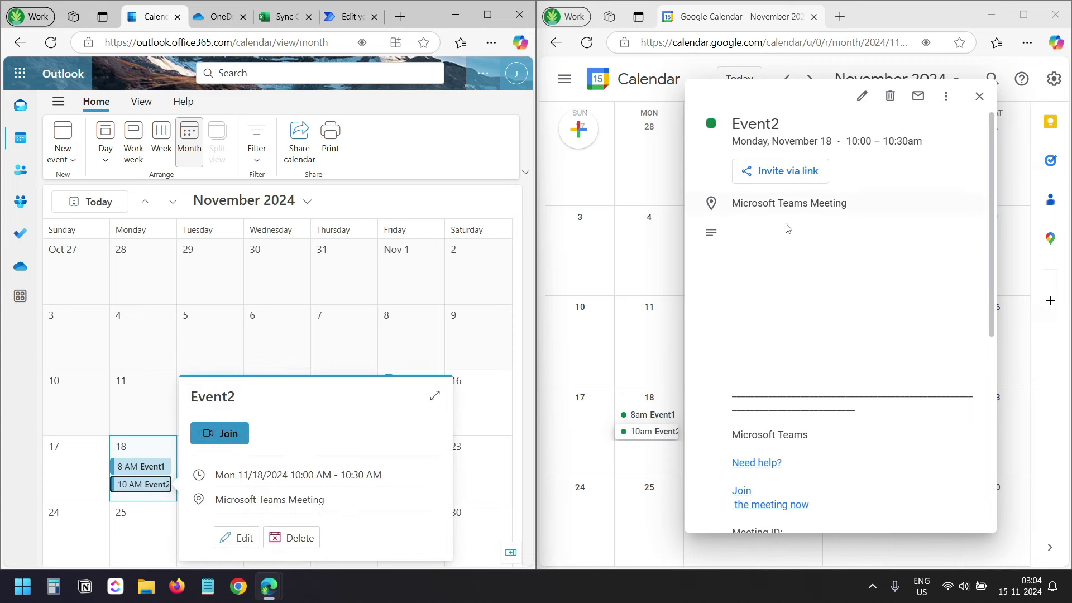
scroll(828, 363, "down", 5)
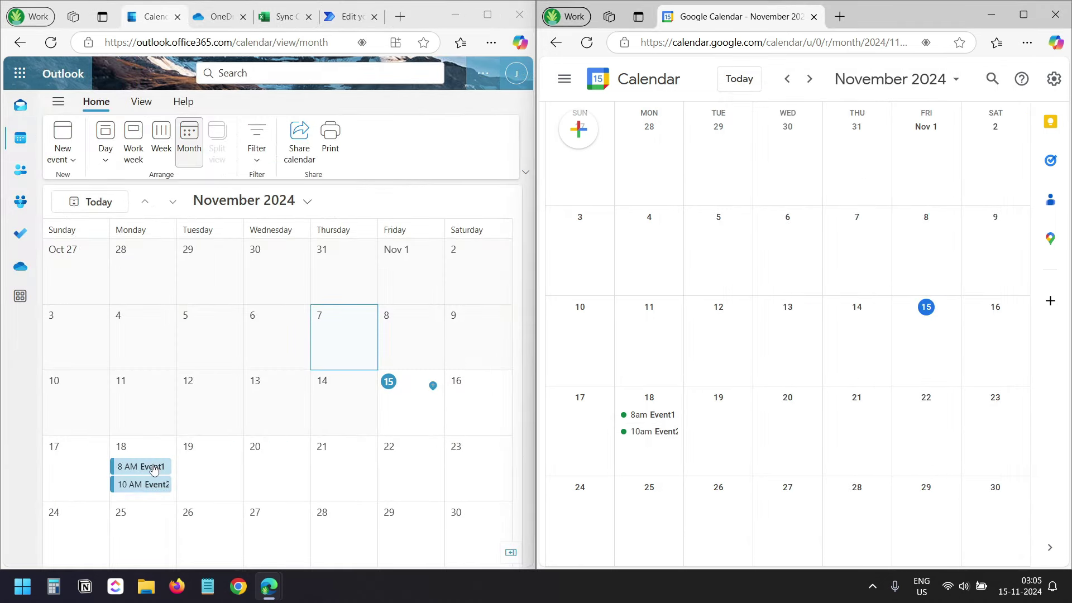
- In Outlook, rename Event1 to "Event1 - Updated", set its start to 2:00 PM, save it, and check its copy in Google Calendar
left_click(153, 468)
left_click(239, 538)
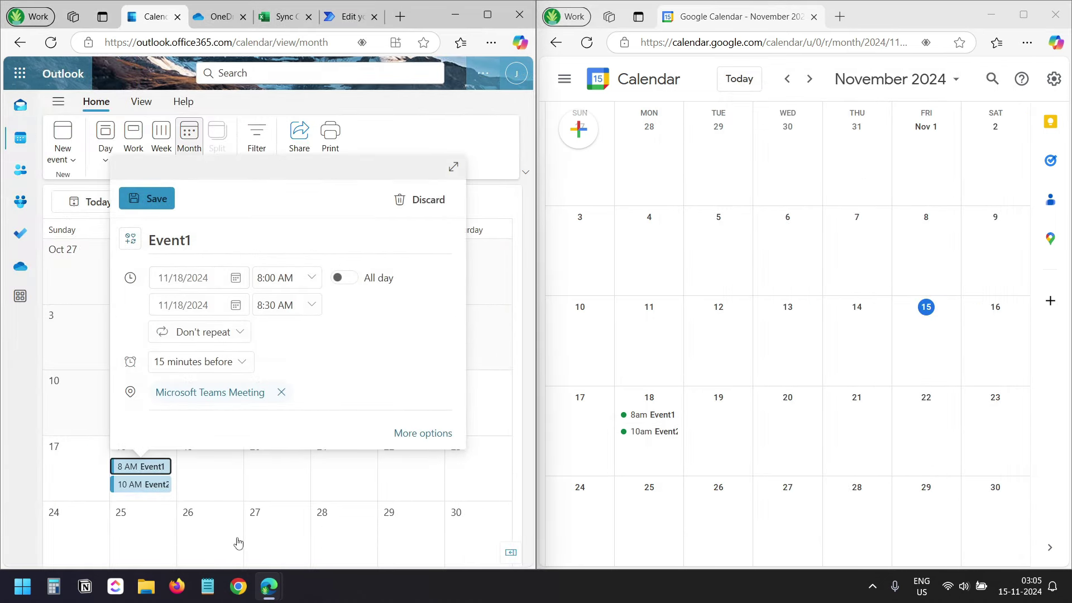
left_click(293, 233)
type("- Updated")
left_click(293, 273)
left_click(312, 277)
scroll(290, 339, "down", 4)
left_click(301, 324)
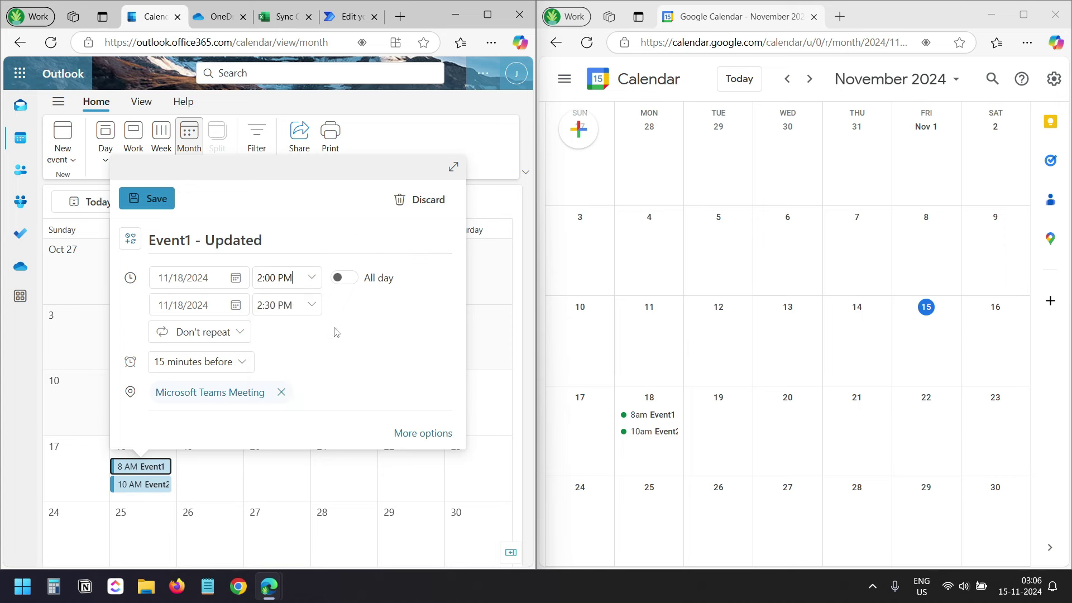
left_click(156, 198)
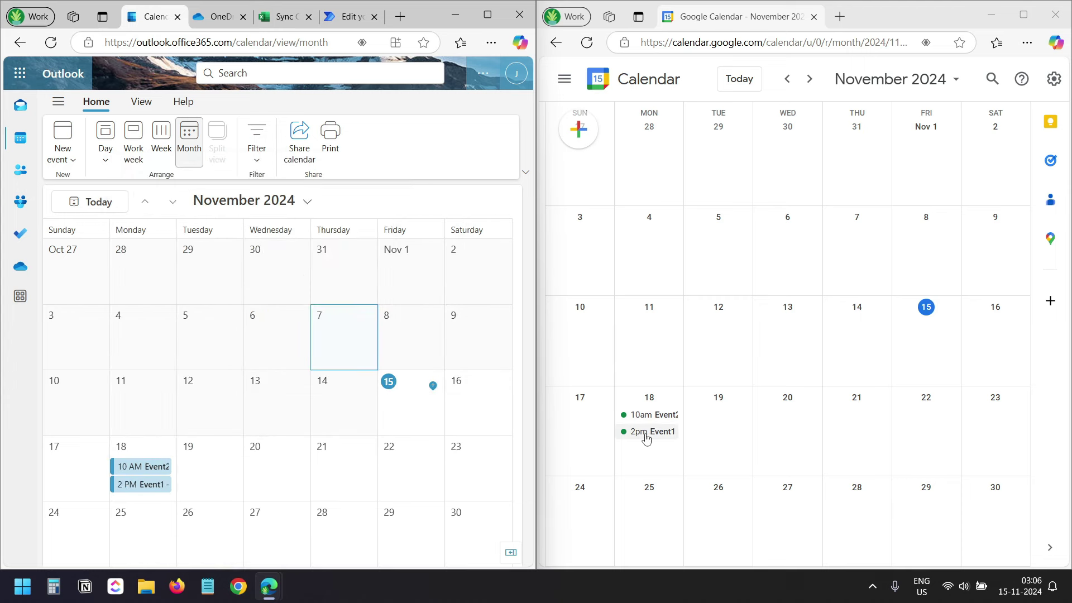
left_click(646, 436)
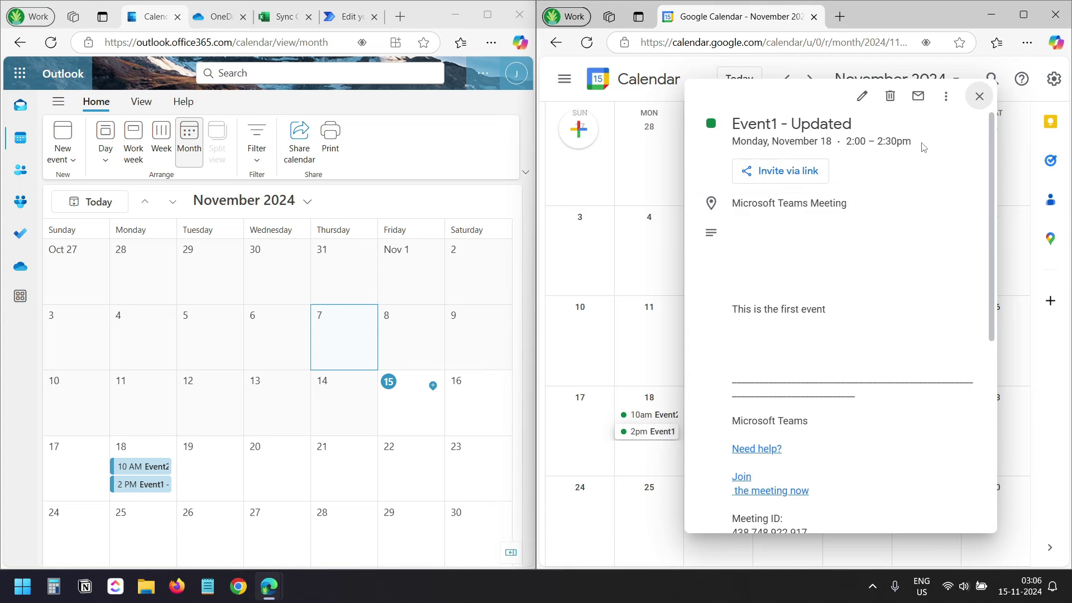
key("Escape")
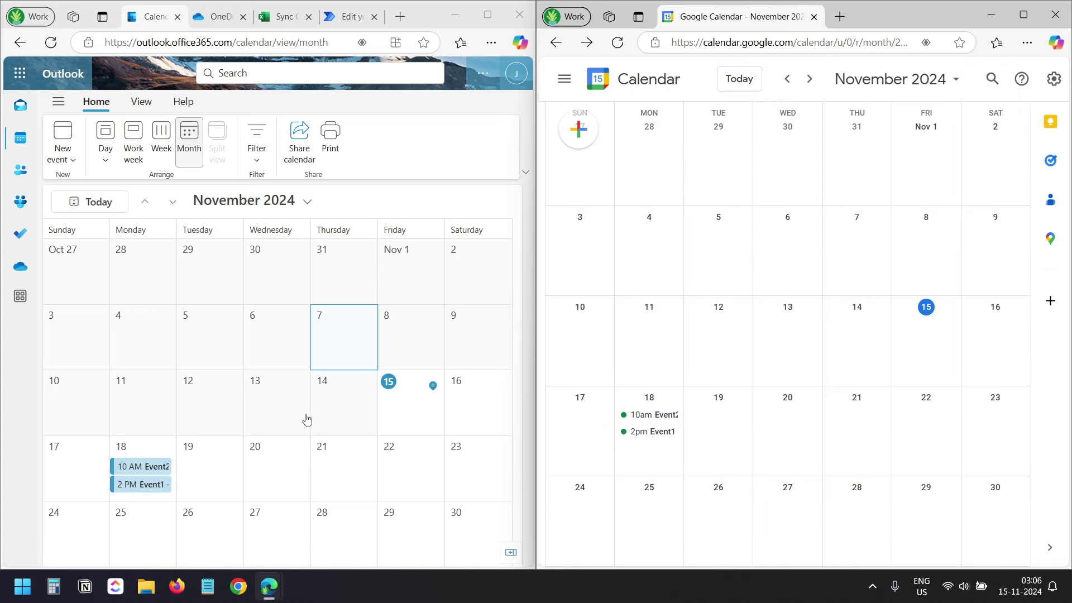
- Delete Event2 on November 18 from the Outlook calendar
left_click(149, 472)
left_click(149, 472)
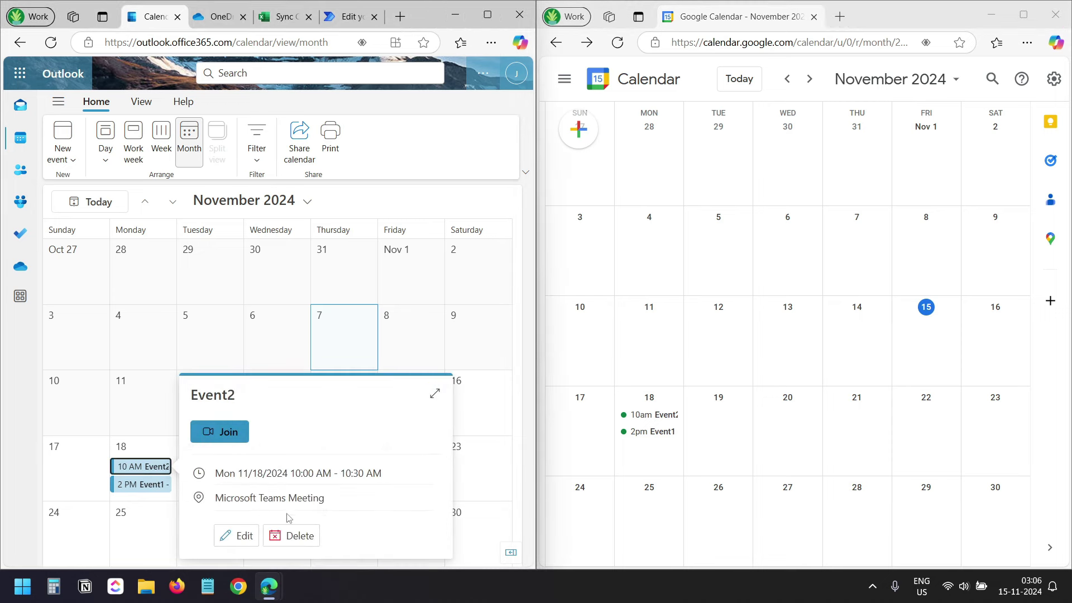
left_click(297, 538)
left_click(325, 340)
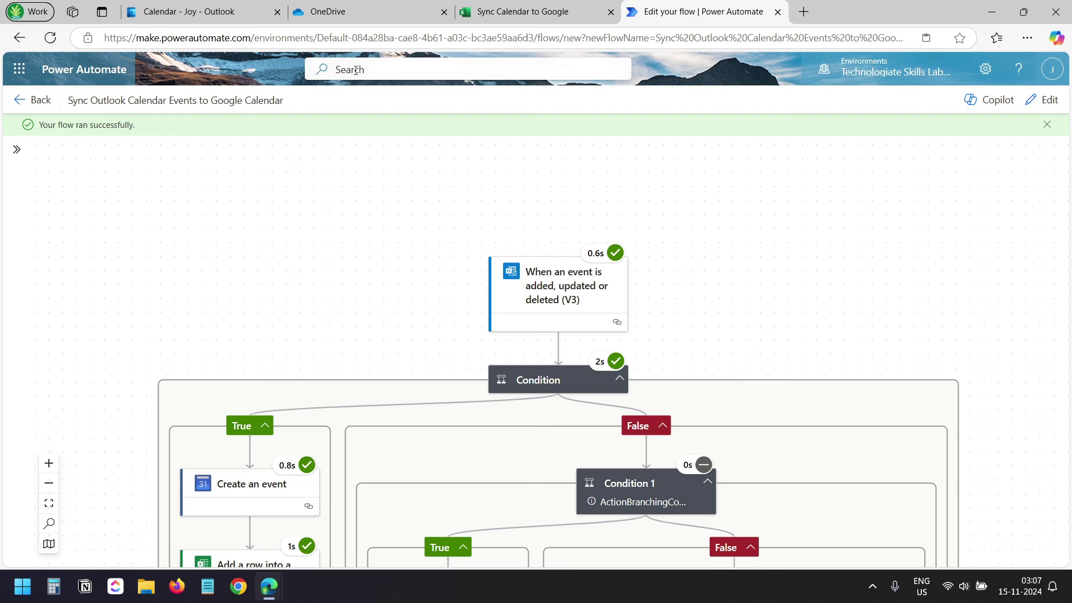
- View the Outlook calendar for November 2024, then switch to the Google Calendar window
left_click(202, 11)
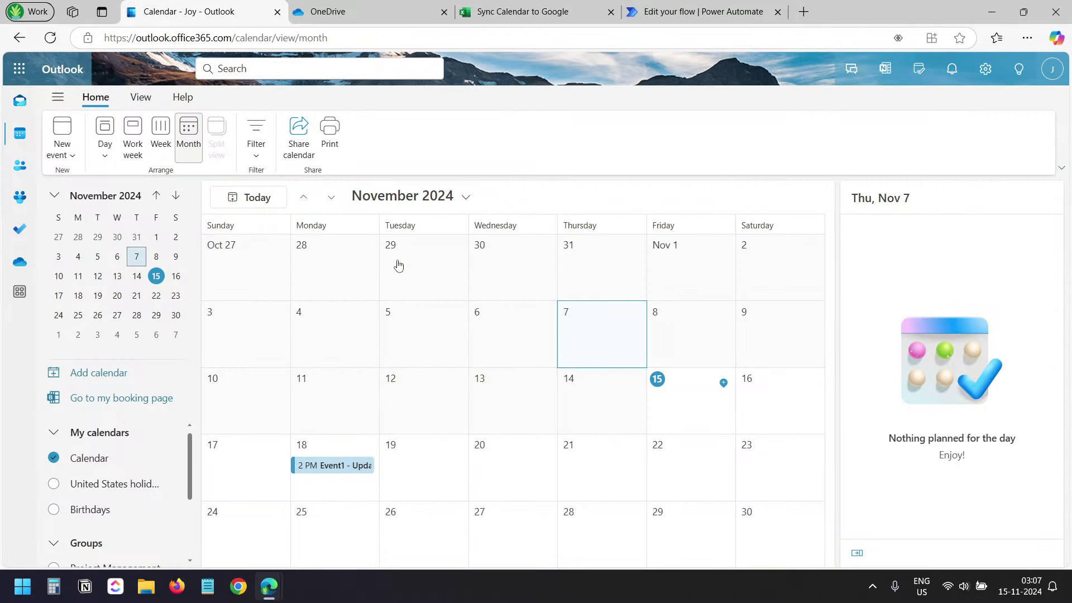
mouse_move(273, 591)
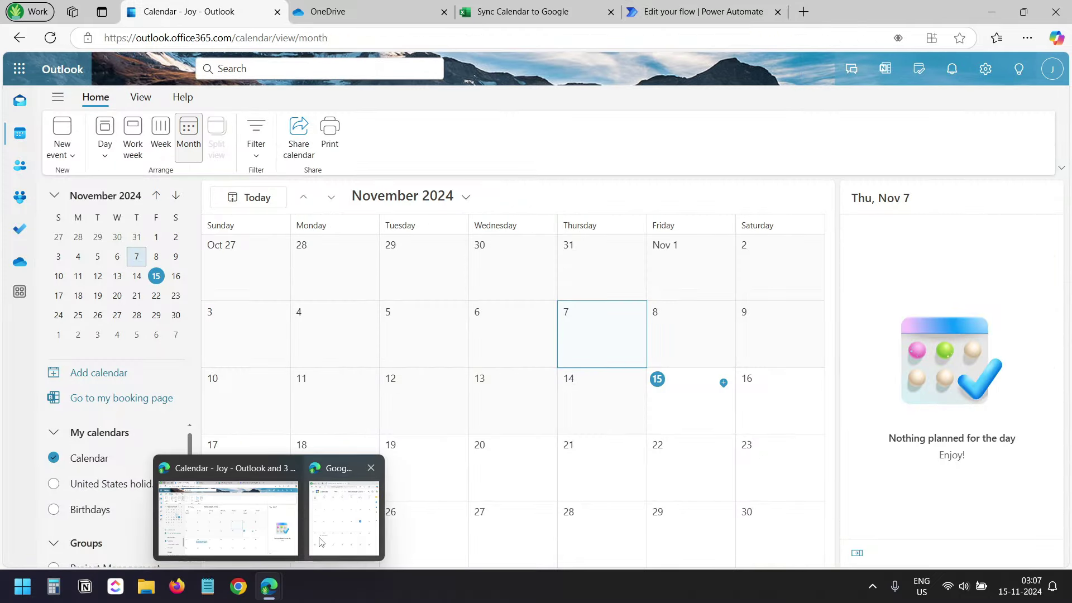
left_click(344, 509)
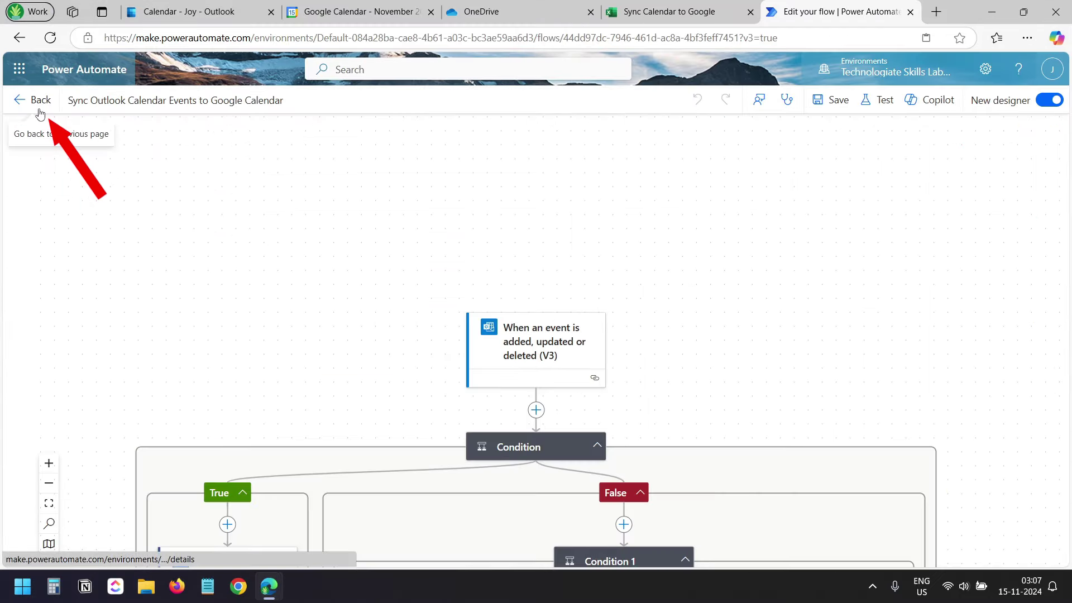
- Return from the flow editor in Power Automate to the flow's details page and review its 28-day run history
left_click(40, 101)
scroll(609, 225, "down", 3)
scroll(609, 225, "down", 2)
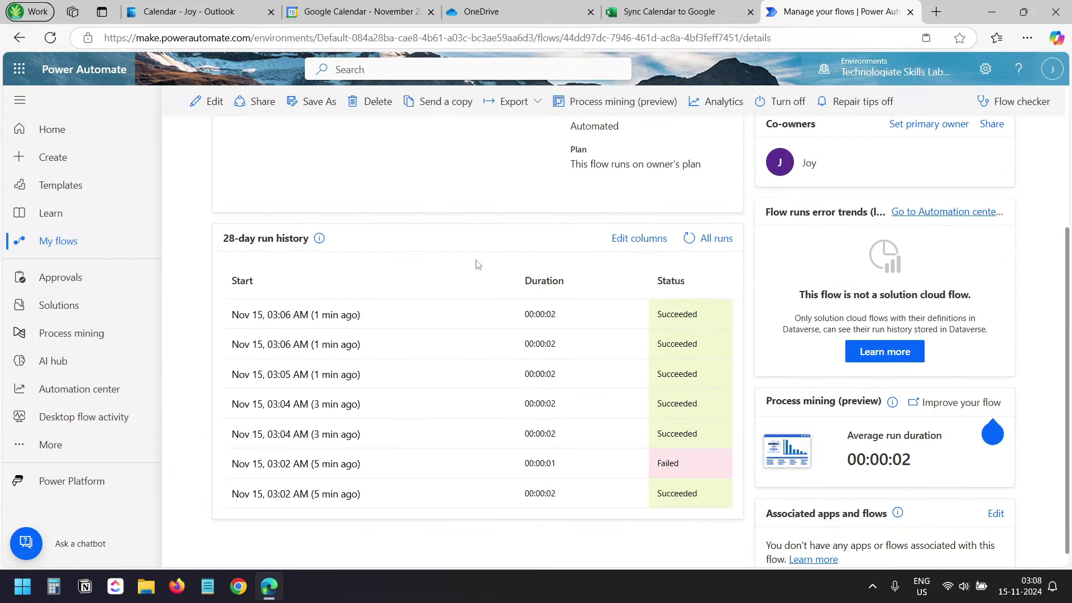
- Turn off the "Sync Outlook Calendar Events to Google Calendar" flow
scroll(638, 305, "up", 4)
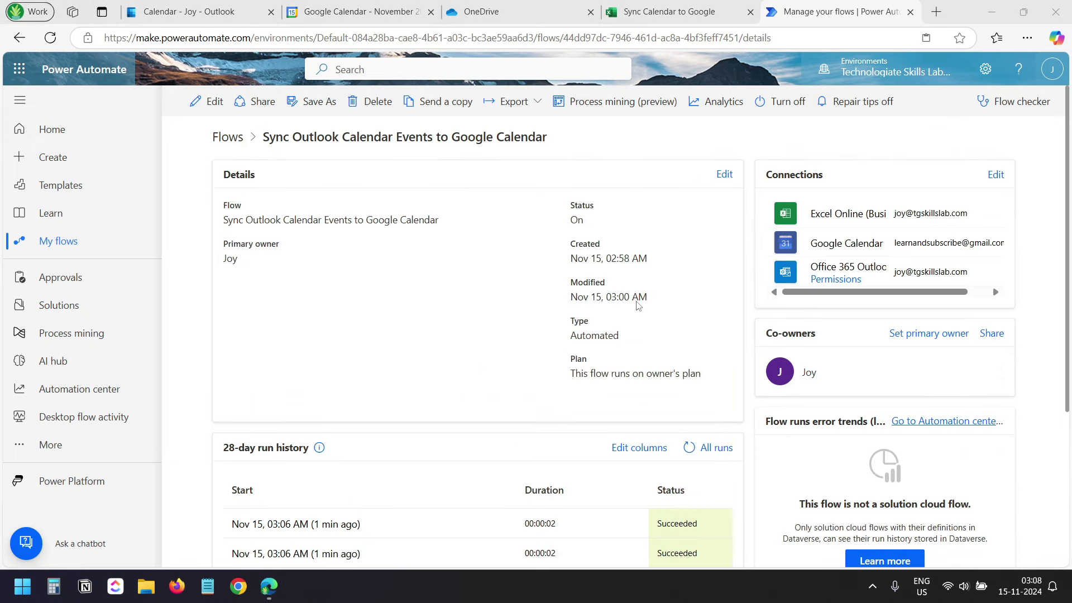
left_click(792, 113)
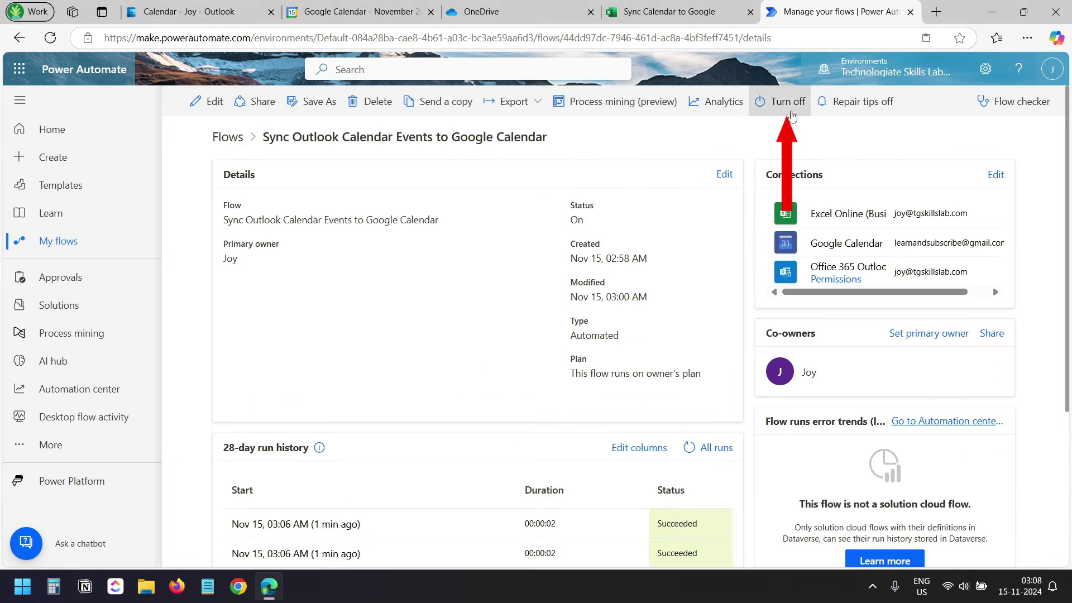
left_click(792, 114)
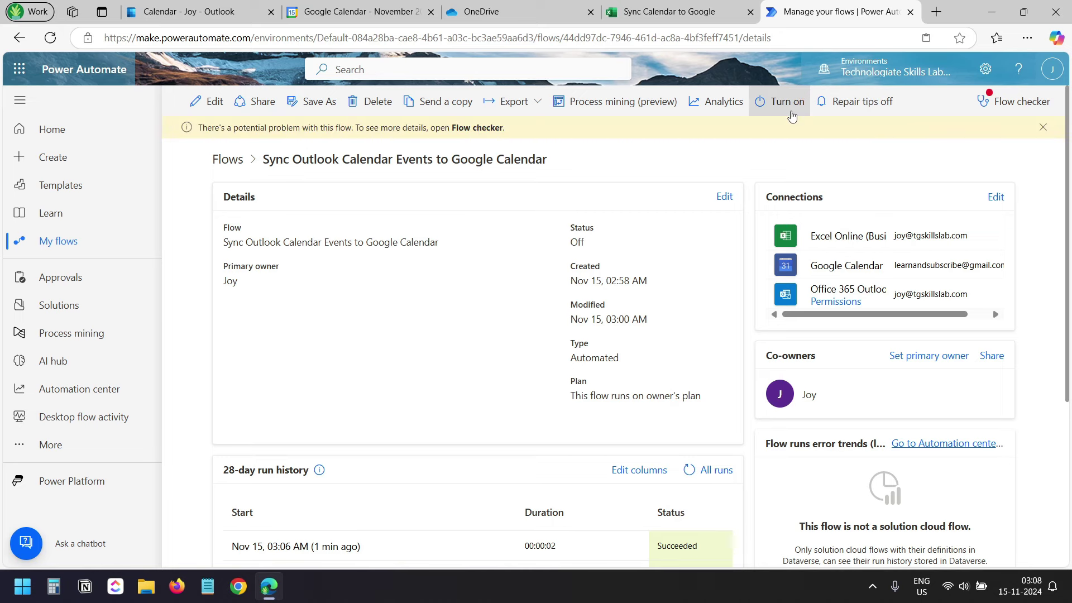